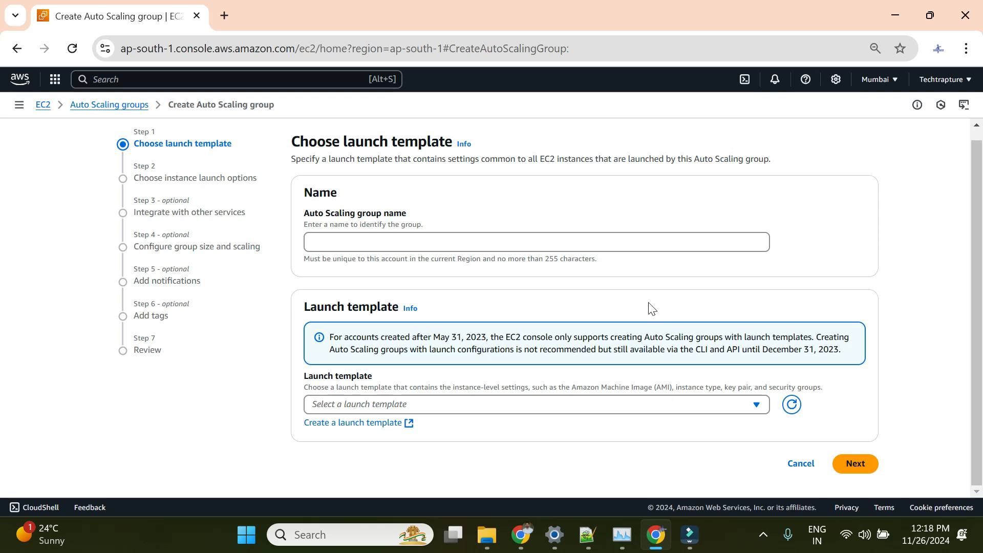
Name the Auto Scaling group app-asg and start creating a new launch template for it
{"action": "left_click", "coordinate": [493, 241]}
{"action": "type", "text": "app-asg"}
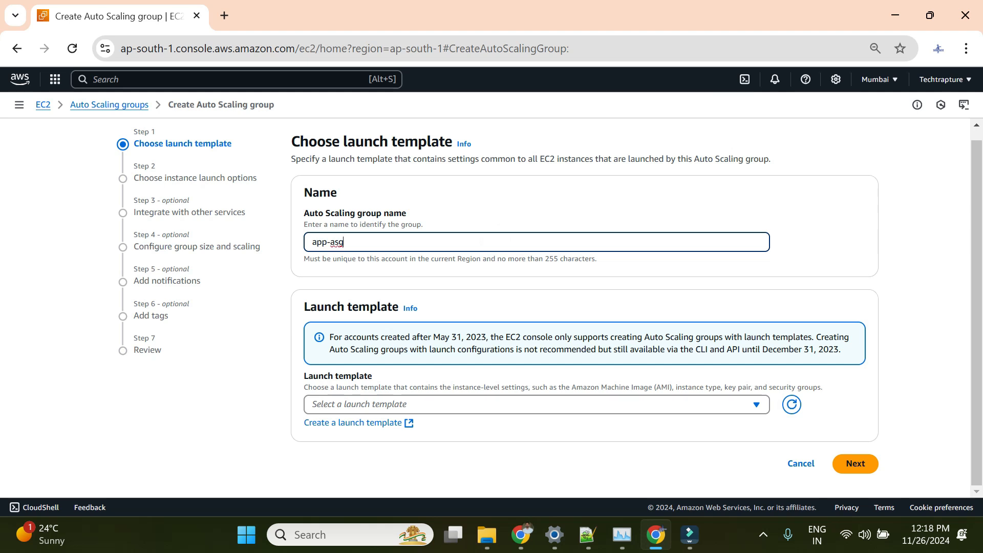
{"action": "left_click", "coordinate": [353, 423]}
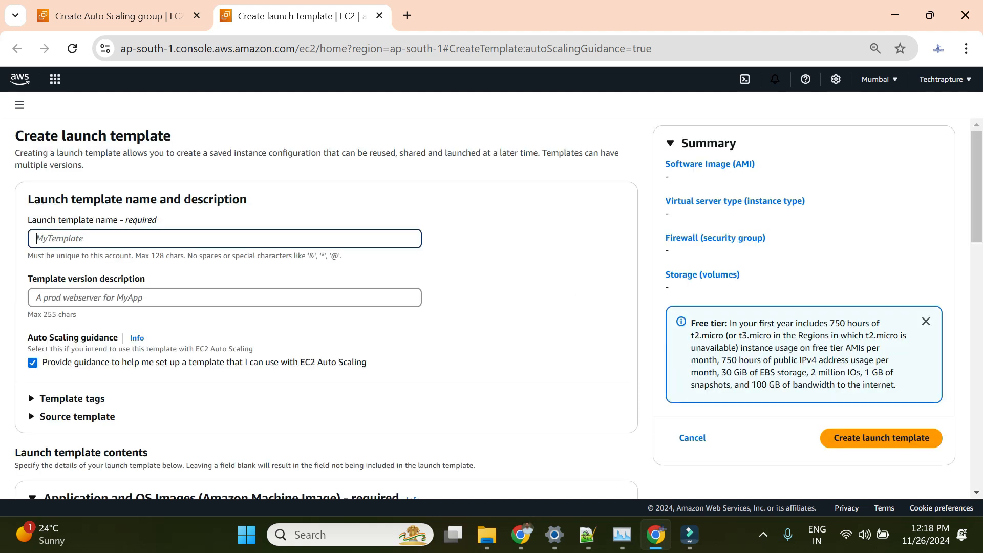
Name the launch template app-template and give it the version description webapp
{"action": "type", "text": "app"}
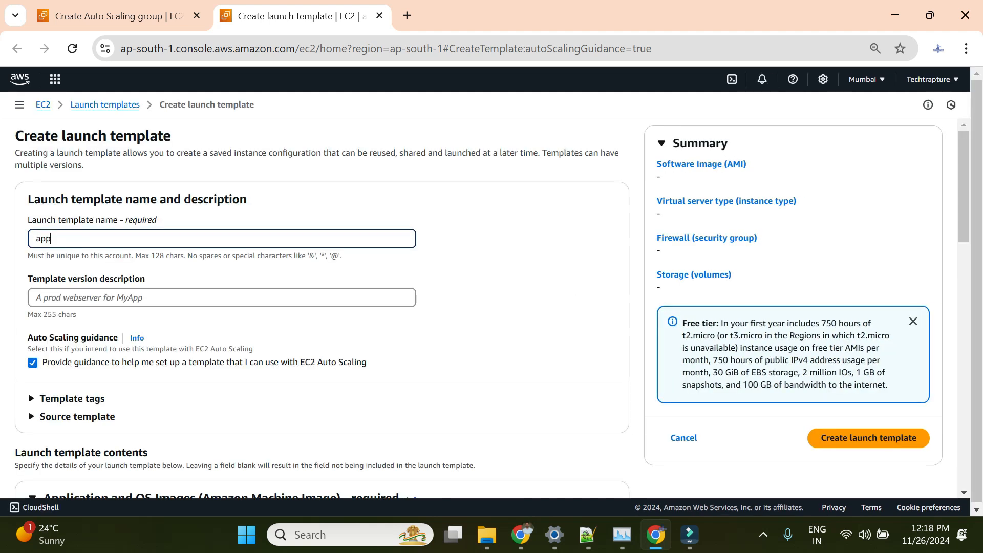
{"action": "type", "text": "-template"}
{"action": "left_click", "coordinate": [153, 298]}
{"action": "type", "text": "webapp"}
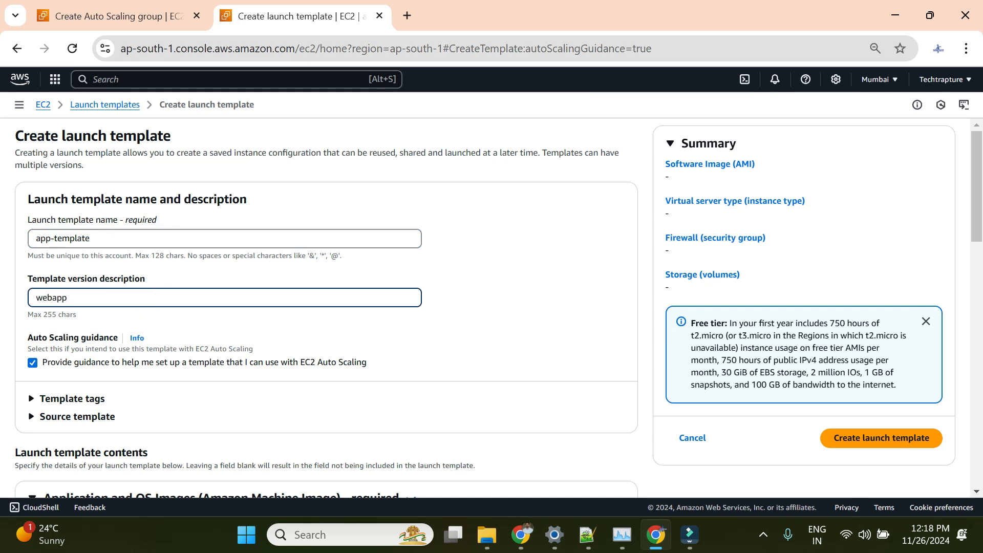
Choose the Amazon Linux quick-start image as the template's machine image
{"action": "scroll", "coordinate": [154, 283], "scroll_direction": "down", "scroll_amount": 5}
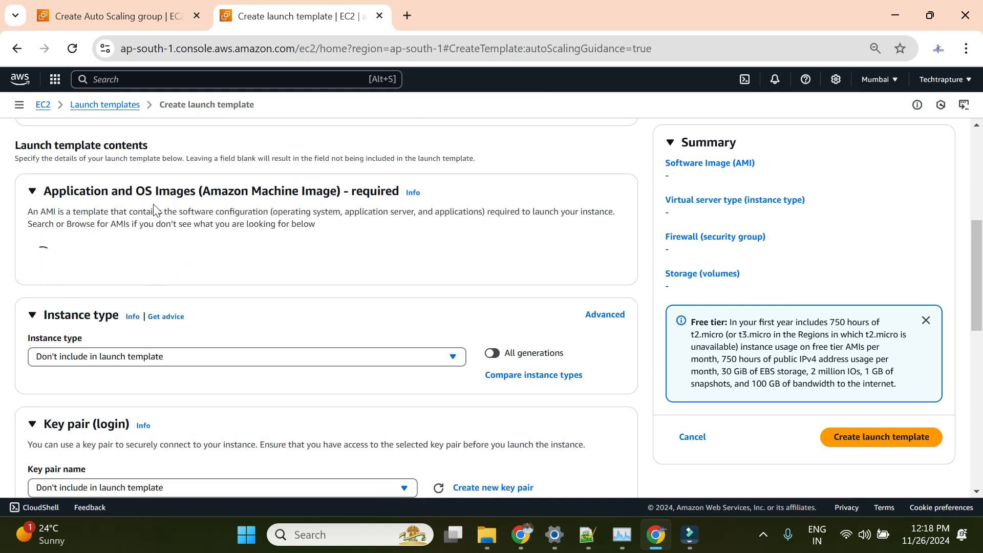
{"action": "left_click", "coordinate": [150, 359]}
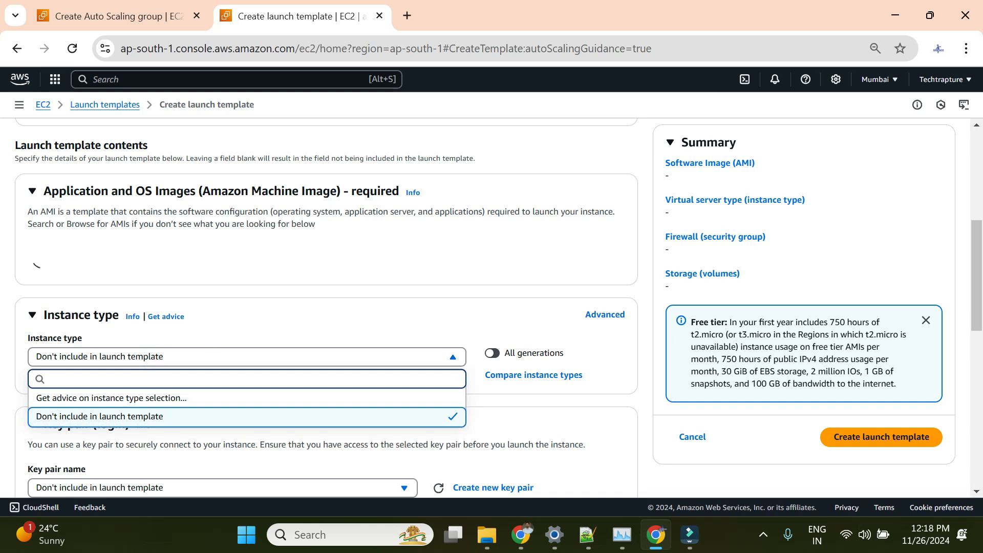
{"action": "left_click", "coordinate": [218, 323]}
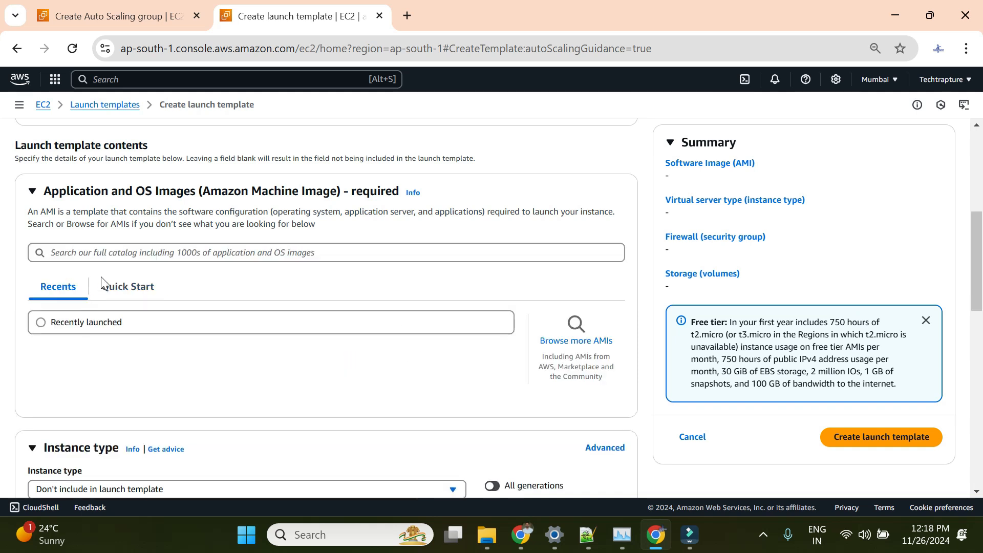
{"action": "left_click", "coordinate": [137, 290]}
{"action": "left_click", "coordinate": [63, 342]}
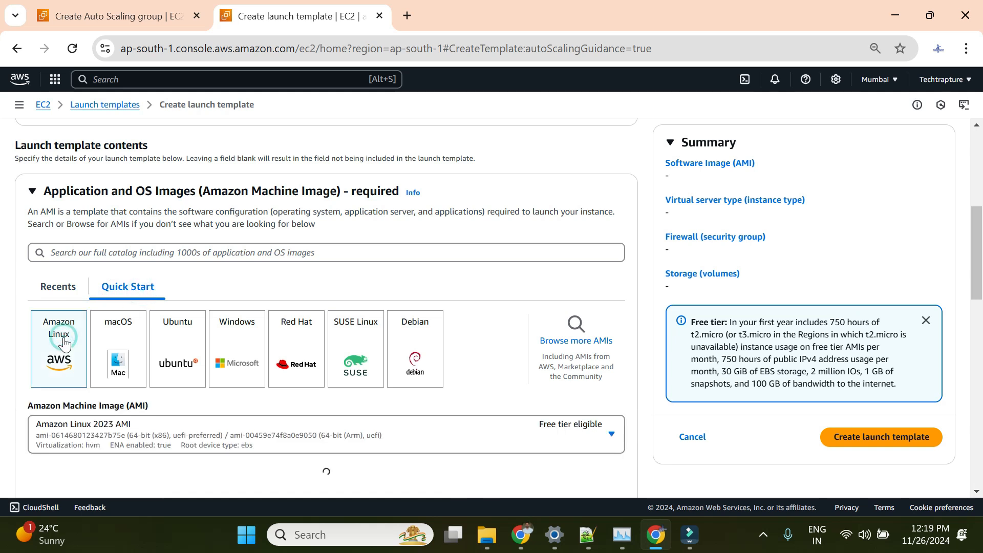
Set the instance type to t2.micro and leave the key pair out of the launch template
{"action": "scroll", "coordinate": [219, 301], "scroll_direction": "down", "scroll_amount": 2}
{"action": "scroll", "coordinate": [254, 355], "scroll_direction": "down", "scroll_amount": 5}
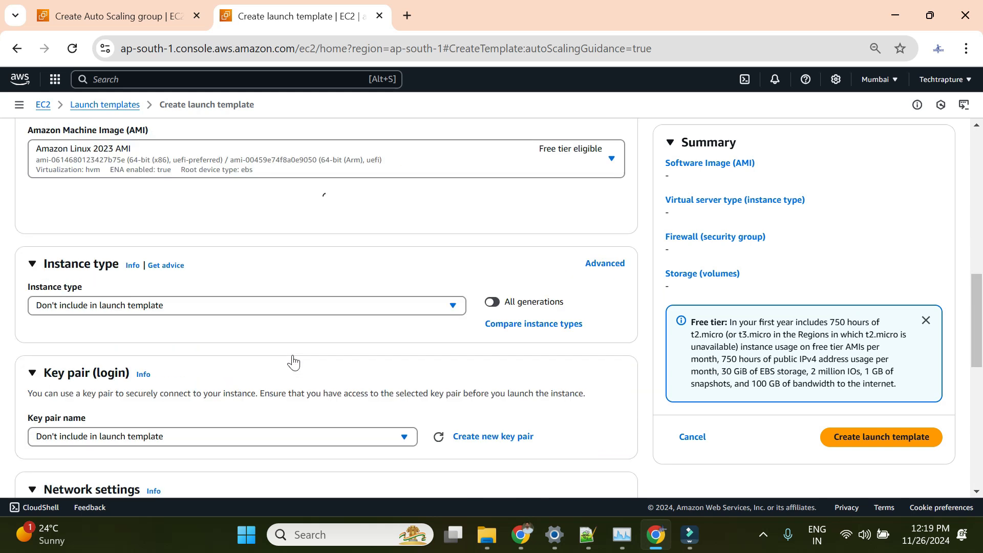
{"action": "scroll", "coordinate": [219, 296], "scroll_direction": "down", "scroll_amount": 3}
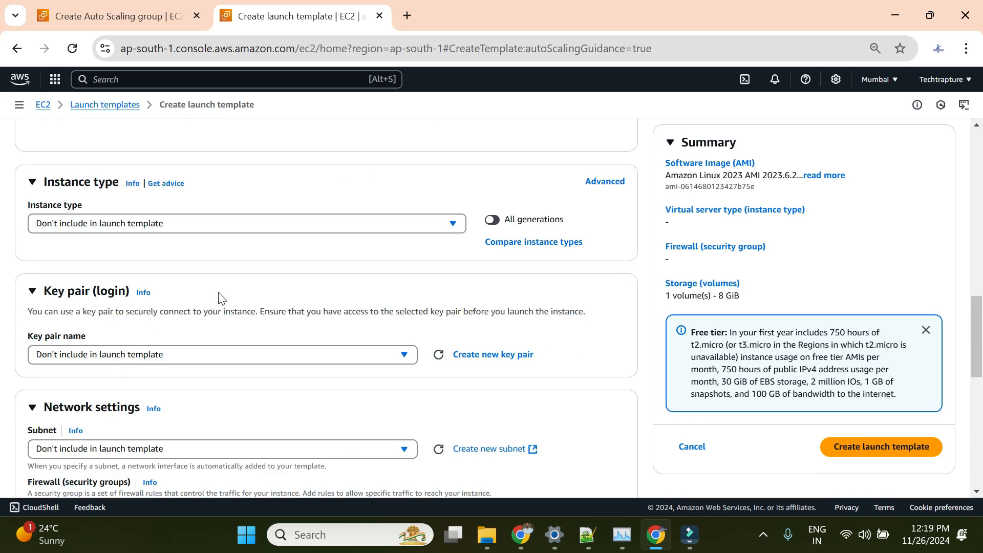
{"action": "left_click", "coordinate": [213, 223]}
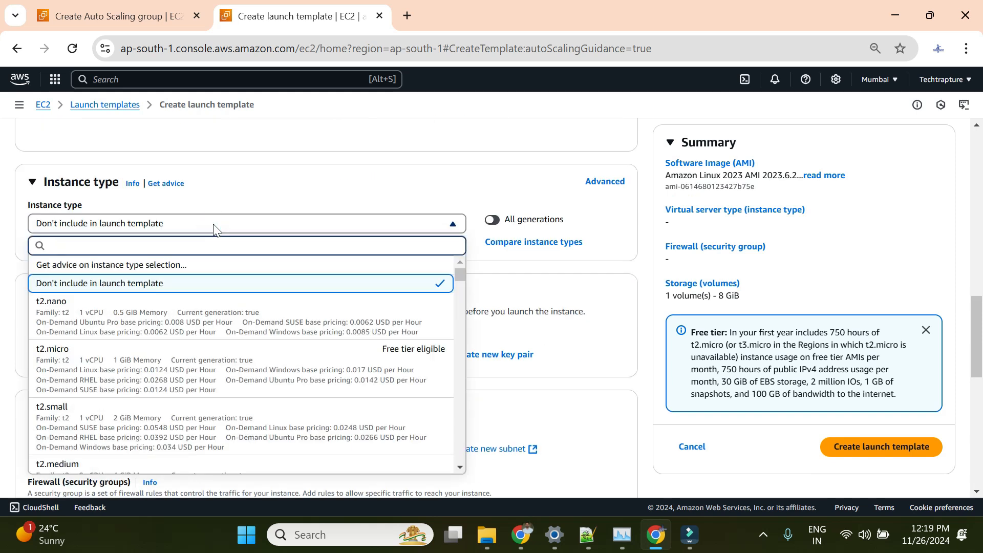
{"action": "left_click", "coordinate": [341, 358]}
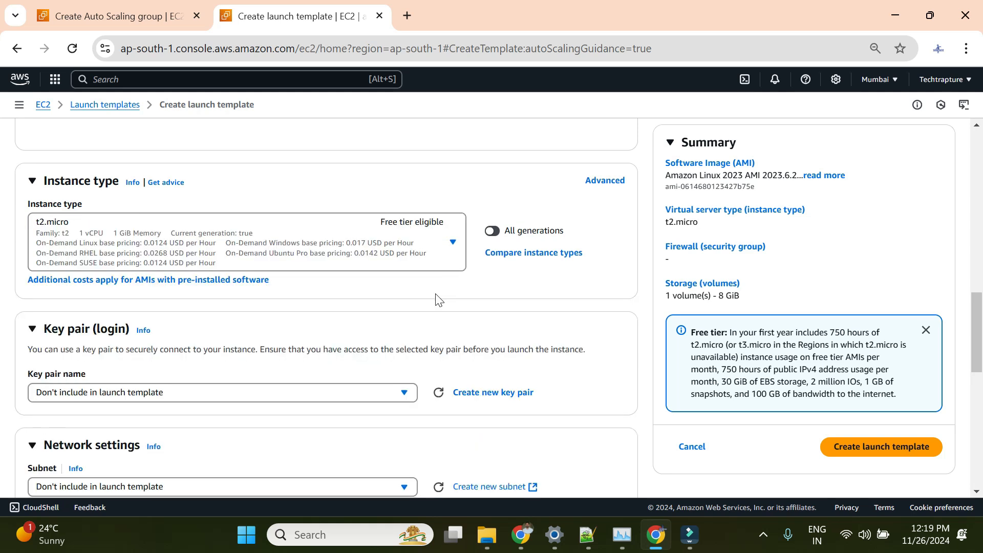
{"action": "scroll", "coordinate": [274, 310], "scroll_direction": "down", "scroll_amount": 2}
{"action": "left_click", "coordinate": [228, 316]}
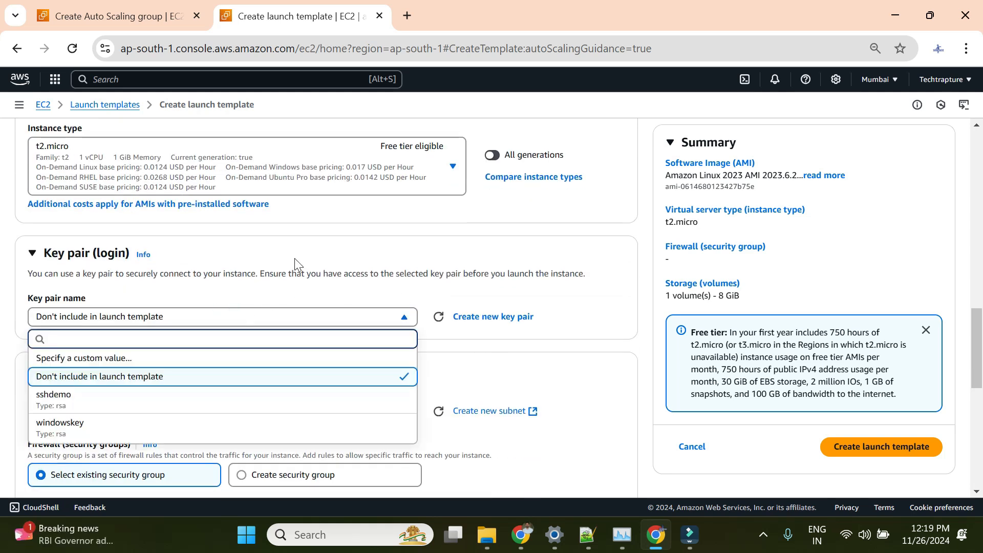
{"action": "left_click", "coordinate": [495, 251]}
Create a new security group named app-sg with the description allo-http in the network settings
{"action": "scroll", "coordinate": [210, 321], "scroll_direction": "down", "scroll_amount": 3}
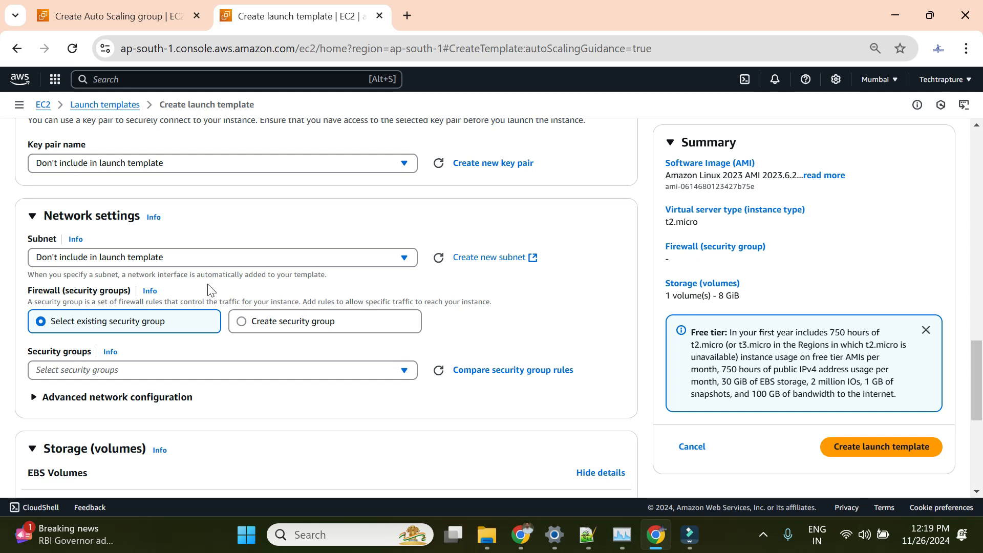
{"action": "left_click", "coordinate": [236, 325]}
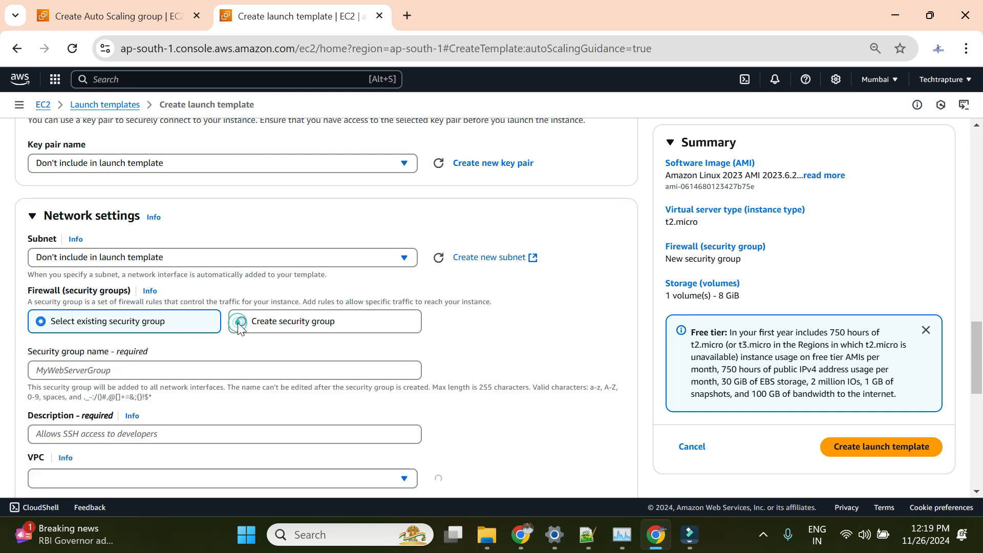
{"action": "left_click", "coordinate": [118, 370]}
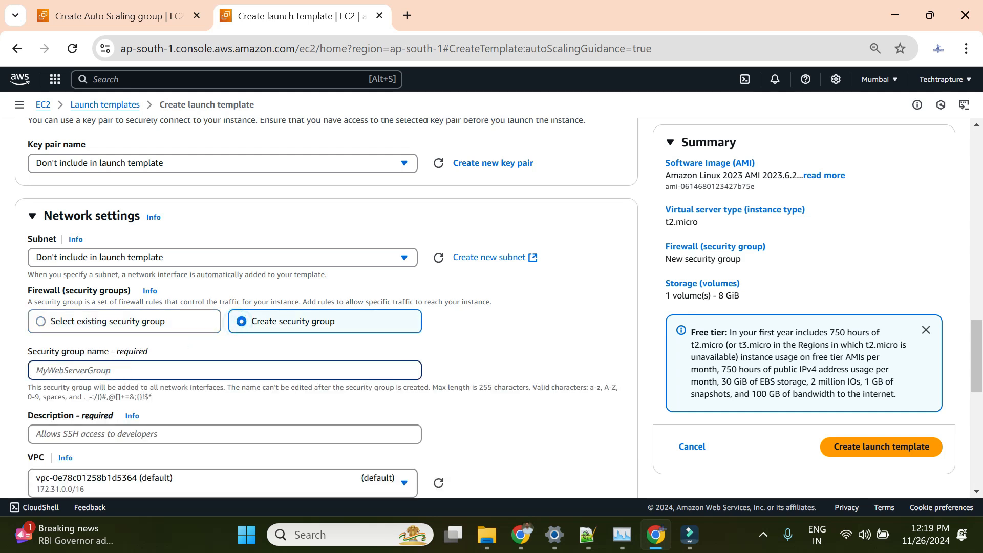
{"action": "type", "text": "app-sg"}
{"action": "scroll", "coordinate": [131, 296], "scroll_direction": "down", "scroll_amount": 3}
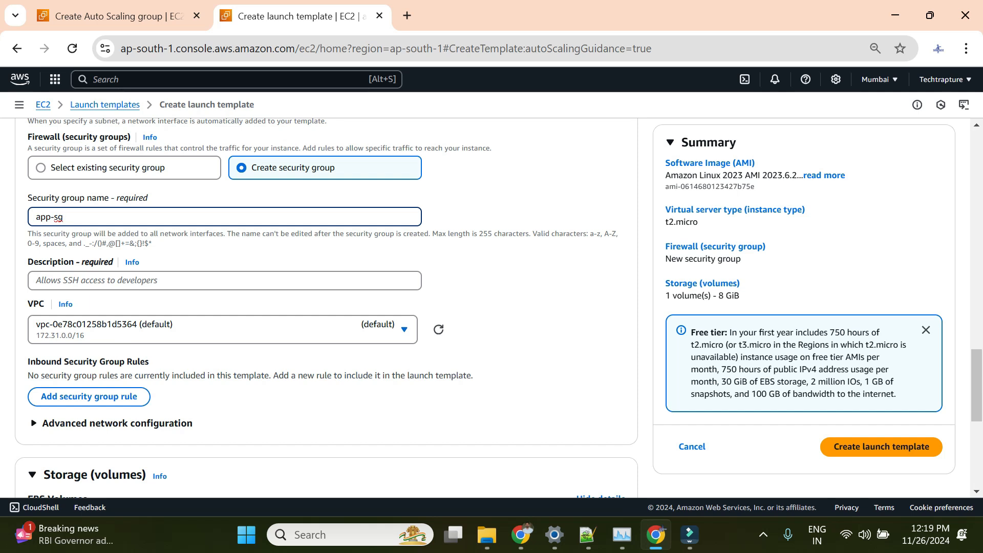
{"action": "left_click", "coordinate": [128, 277]}
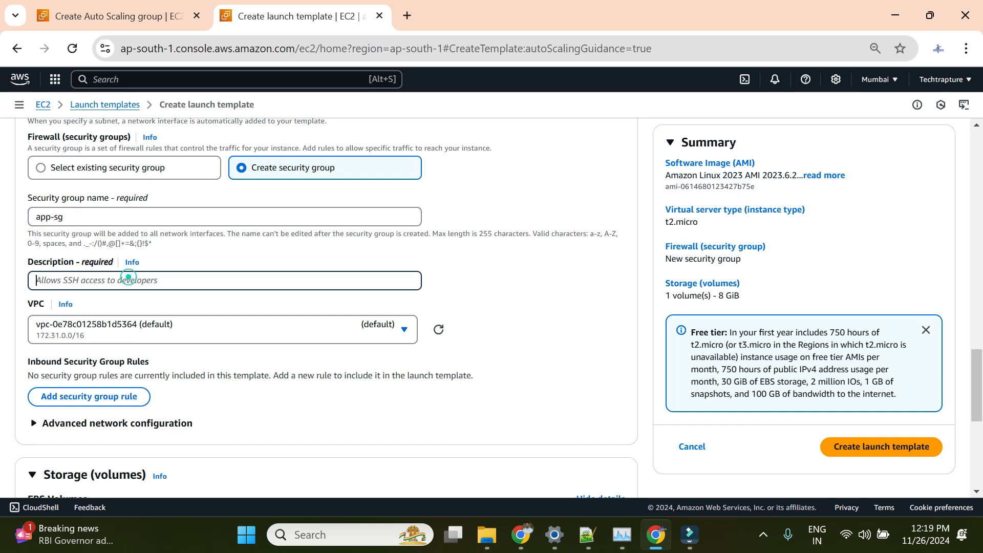
{"action": "type", "text": "all"}
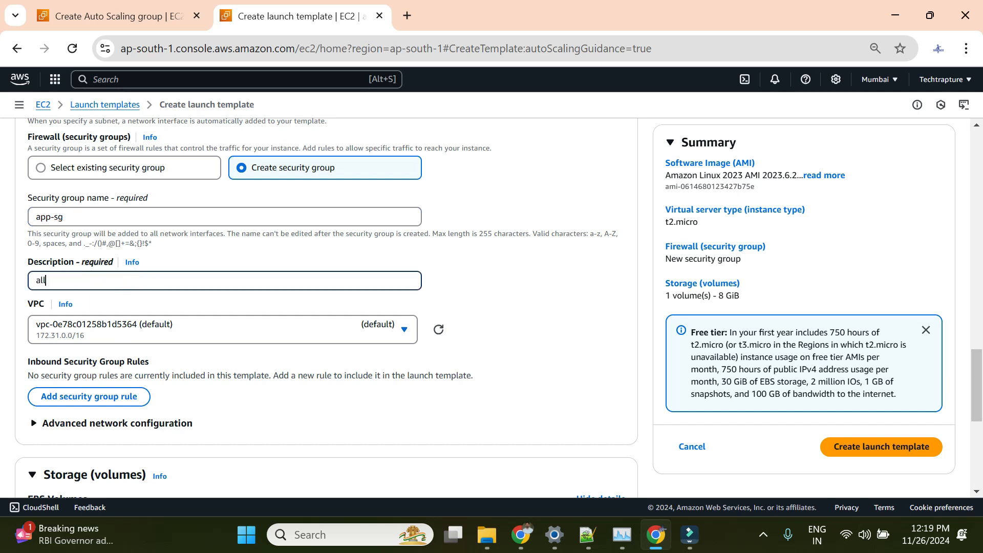
{"action": "type", "text": "o-http"}
Add an inbound security group rule of type HTTP with the source type Anywhere
{"action": "left_click", "coordinate": [79, 397]}
{"action": "scroll", "coordinate": [239, 366], "scroll_direction": "down", "scroll_amount": 3}
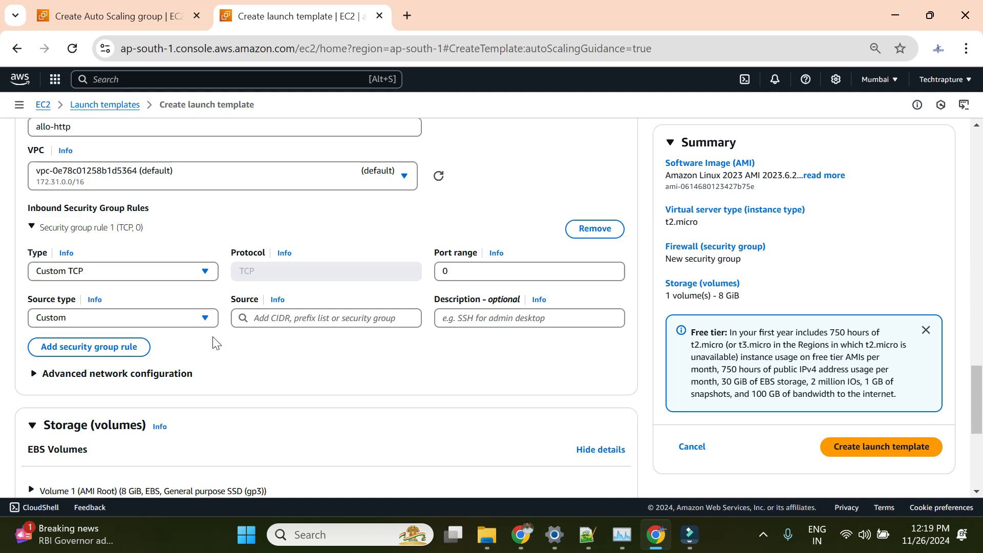
{"action": "left_click", "coordinate": [121, 272]}
{"action": "scroll", "coordinate": [74, 395], "scroll_direction": "down", "scroll_amount": 3}
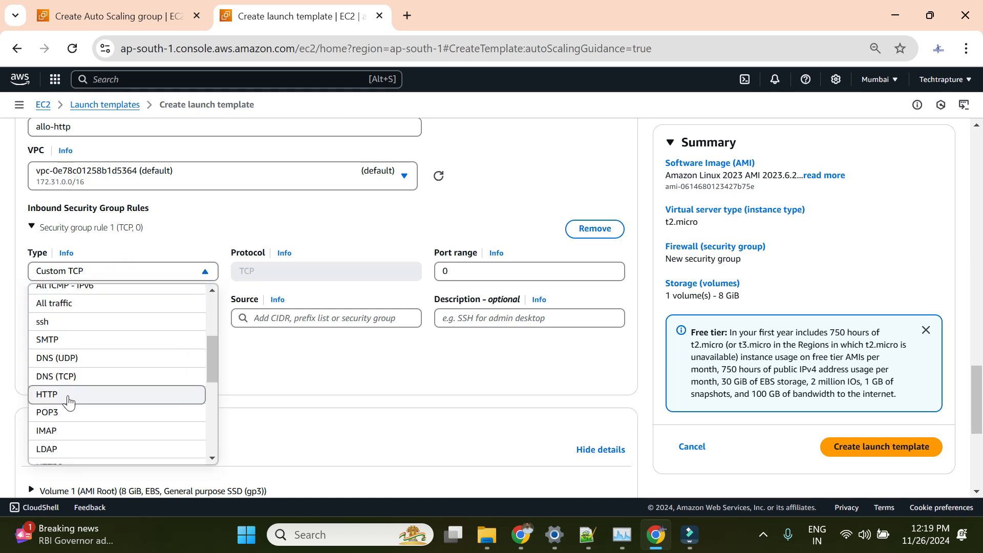
{"action": "left_click", "coordinate": [68, 397]}
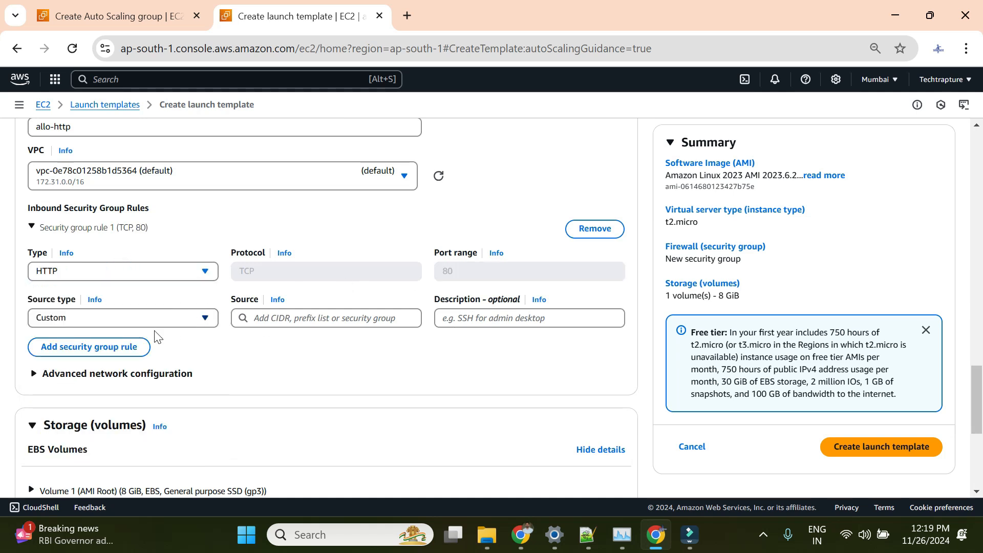
{"action": "left_click", "coordinate": [138, 318]}
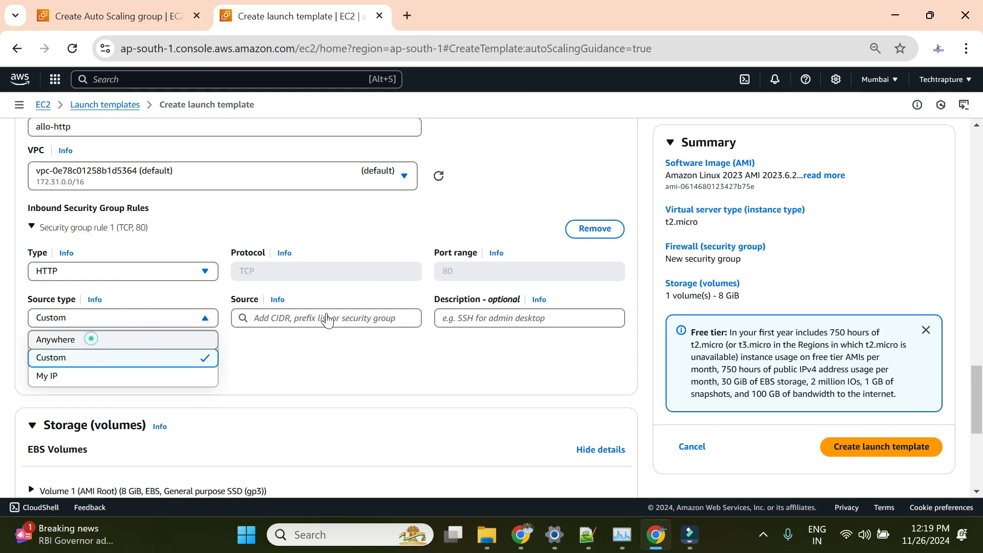
{"action": "left_click", "coordinate": [90, 340]}
Expand the template's advanced details and start editing the empty User data field
{"action": "scroll", "coordinate": [440, 328], "scroll_direction": "down", "scroll_amount": 1}
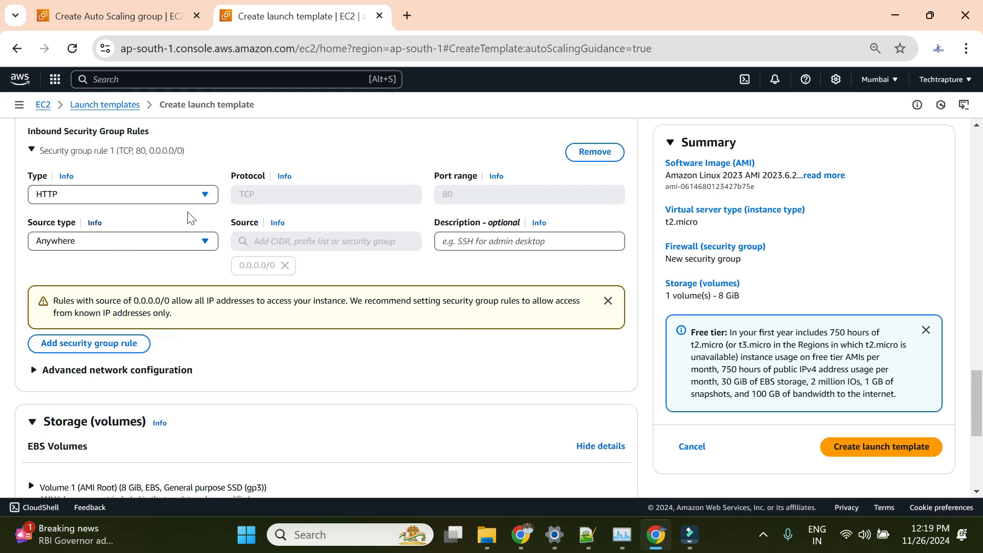
{"action": "scroll", "coordinate": [443, 204], "scroll_direction": "down", "scroll_amount": 3}
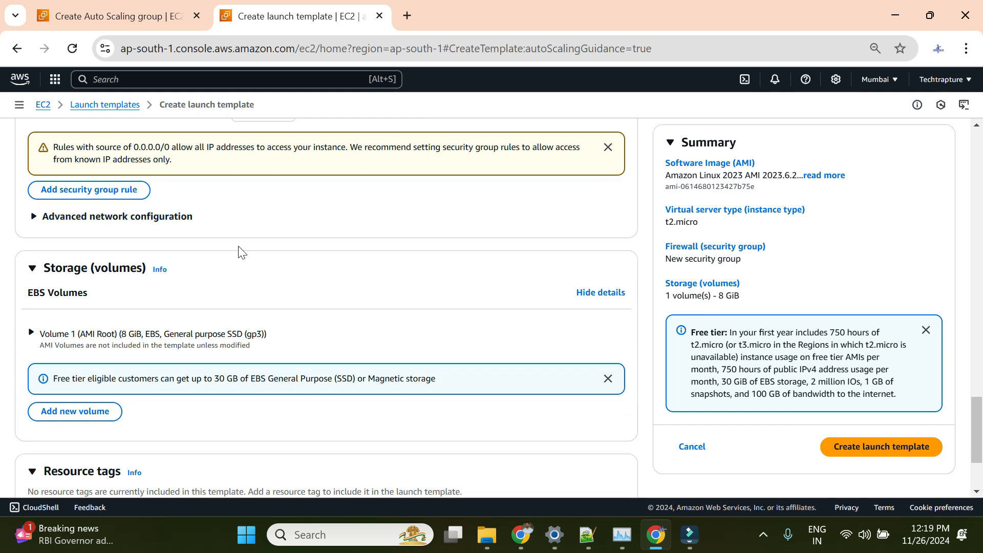
{"action": "scroll", "coordinate": [241, 252], "scroll_direction": "down", "scroll_amount": 1}
{"action": "scroll", "coordinate": [99, 193], "scroll_direction": "down", "scroll_amount": 1}
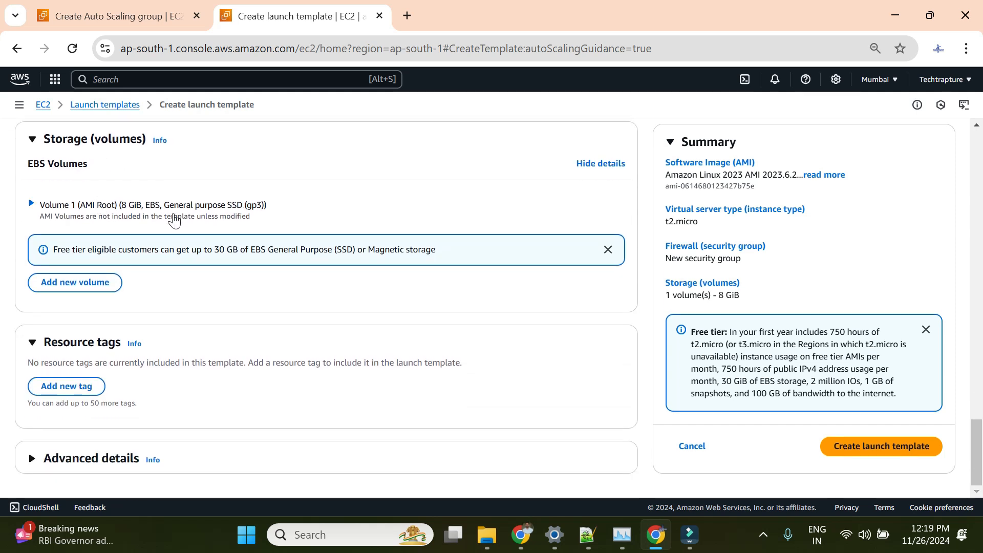
{"action": "left_click", "coordinate": [30, 458]}
{"action": "scroll", "coordinate": [372, 343], "scroll_direction": "down", "scroll_amount": 16}
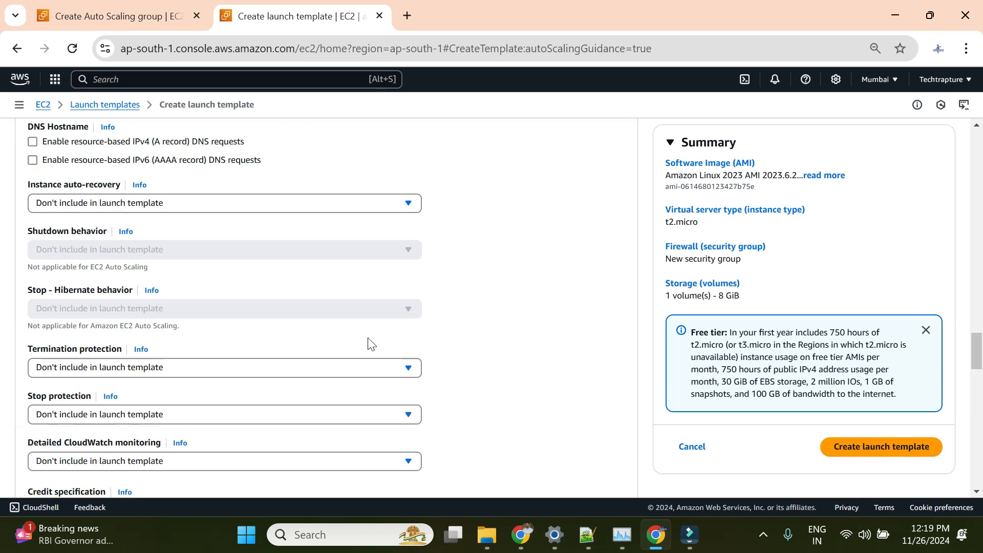
{"action": "scroll", "coordinate": [371, 343], "scroll_direction": "down", "scroll_amount": 4}
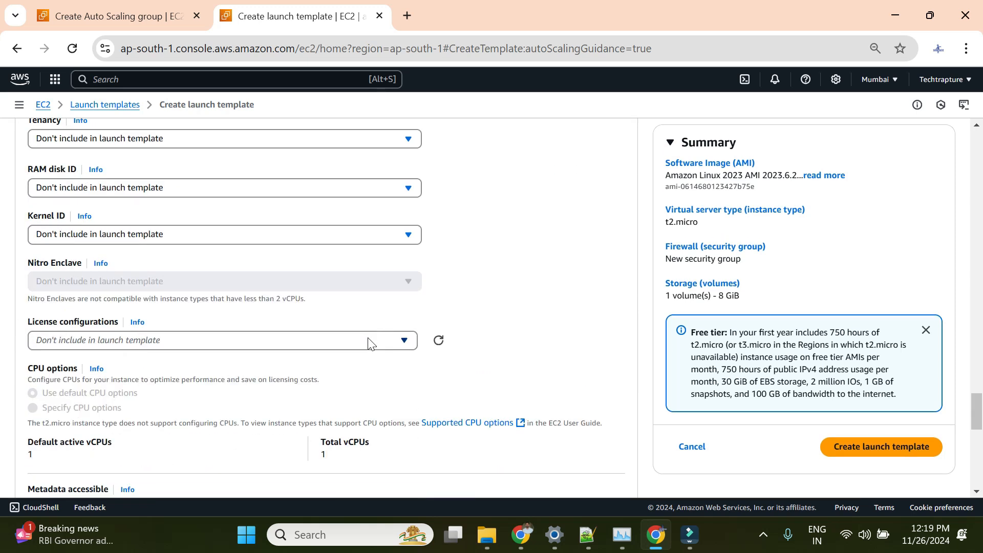
{"action": "scroll", "coordinate": [372, 343], "scroll_direction": "down", "scroll_amount": 10}
{"action": "left_click", "coordinate": [208, 328]}
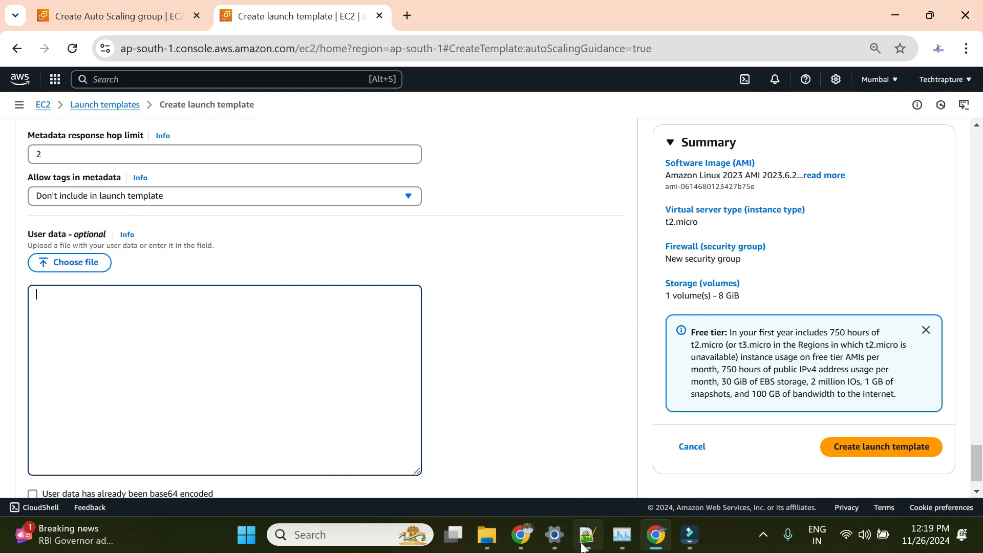
Copy the TechTrapture web page script, ending in sudo tee /var/www/html/index.html, from new 10 in Notepad++ into the template's User data field
{"action": "mouse_move", "coordinate": [583, 547]}
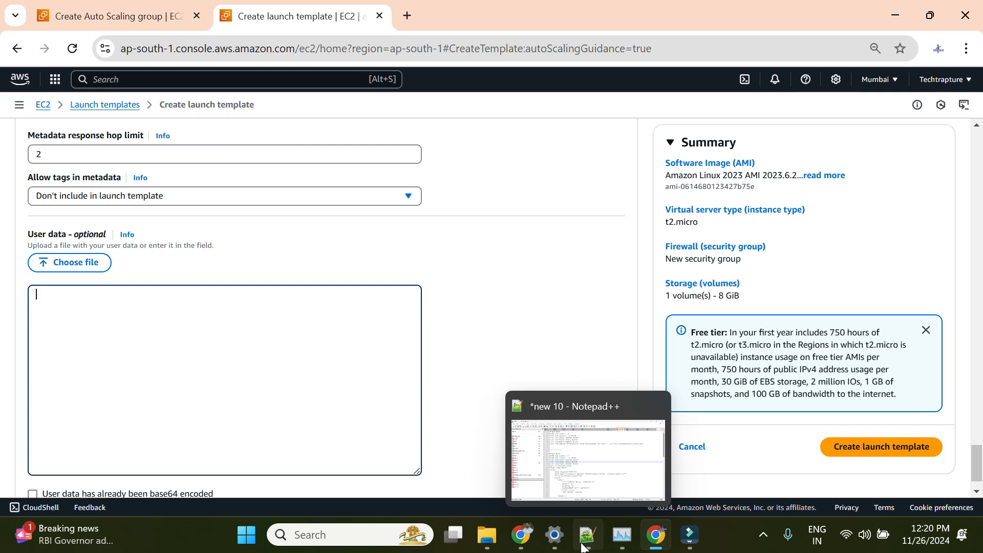
{"action": "left_click", "coordinate": [581, 547]}
{"action": "left_click_drag", "start_coordinate": [247, 215], "coordinate": [310, 494]}
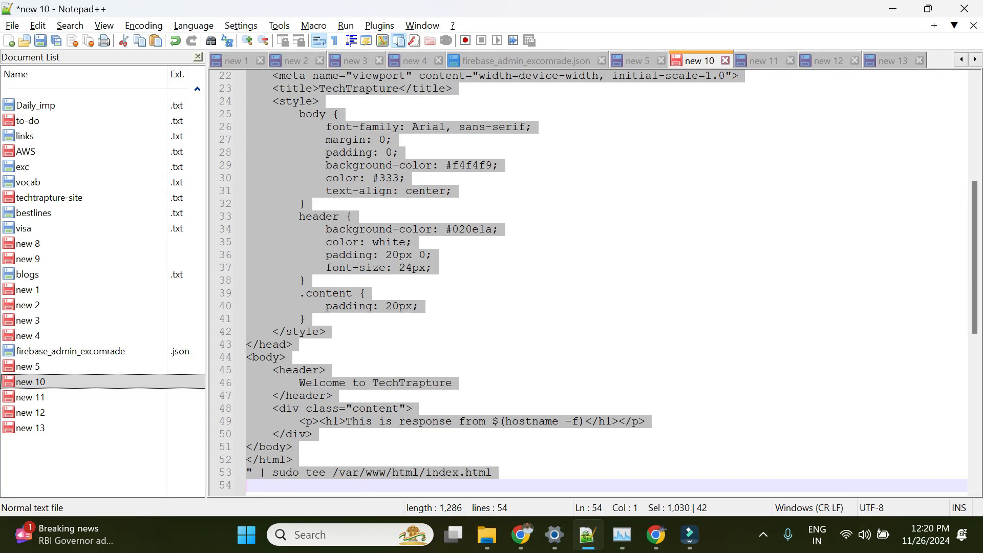
{"action": "key", "text": "shift+Left"}
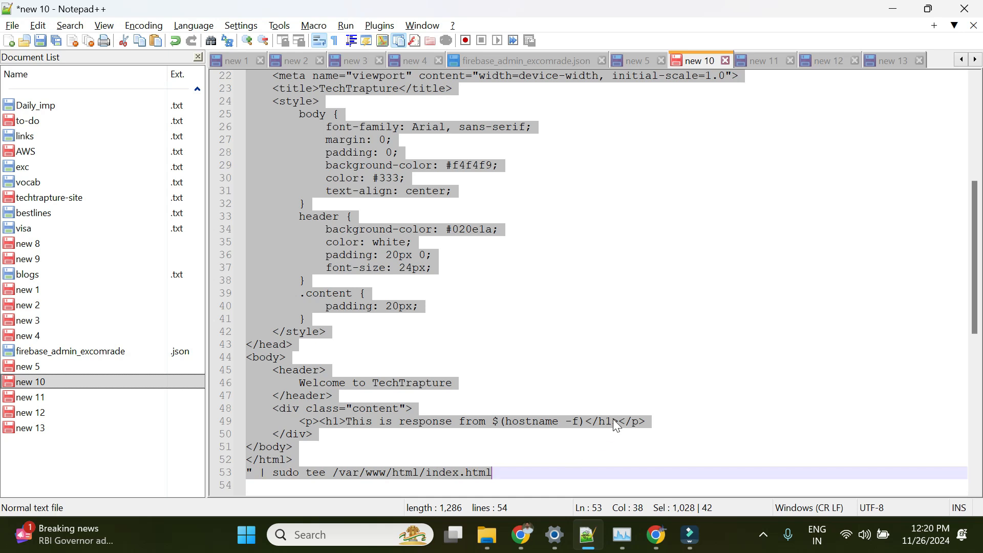
{"action": "key", "text": "alt+Tab"}
{"action": "left_click", "coordinate": [133, 292]}
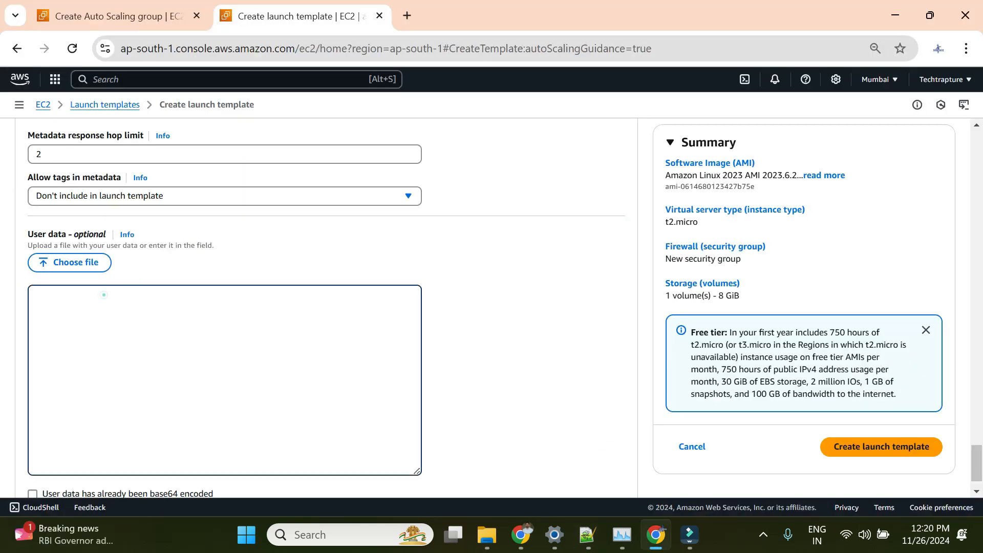
{"action": "key", "text": "ctrl+v"}
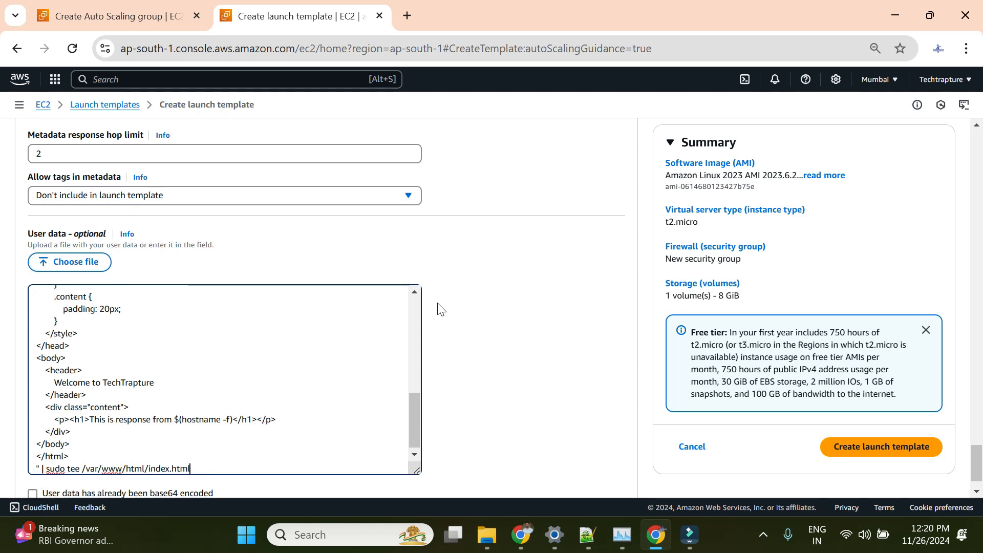
{"action": "scroll", "coordinate": [439, 307], "scroll_direction": "down", "scroll_amount": 2}
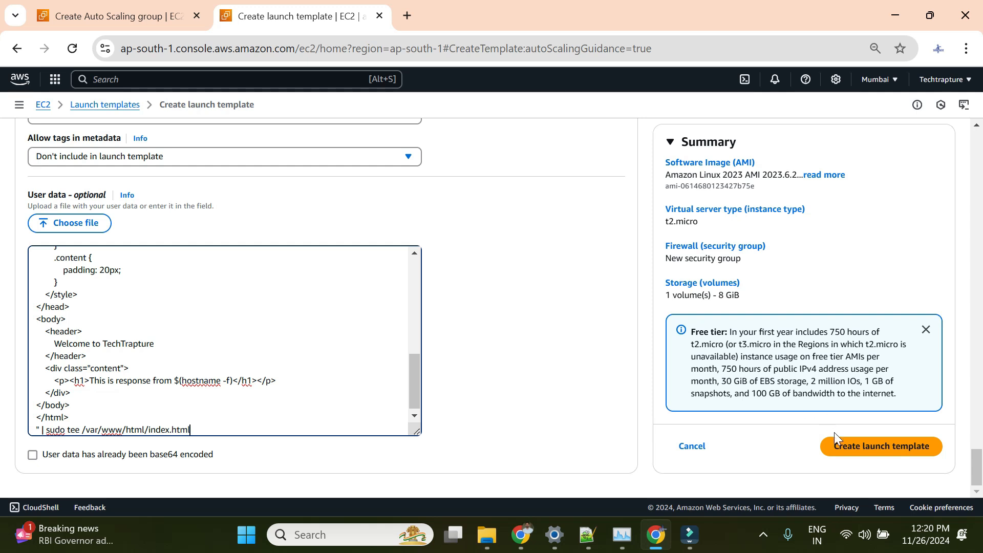
Create the launch template from the entered settings and check that its creation completes
{"action": "left_click", "coordinate": [844, 450]}
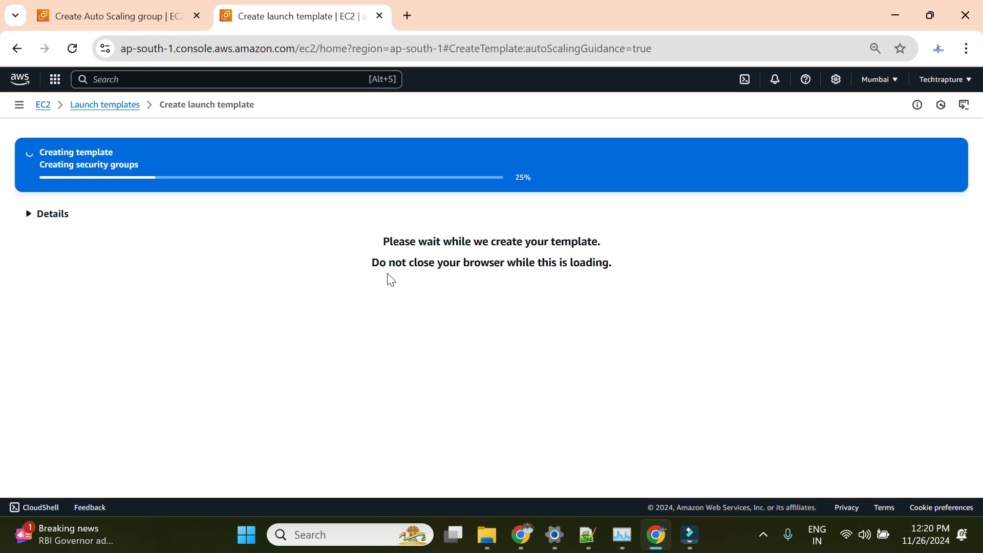
{"action": "left_click", "coordinate": [126, 15]}
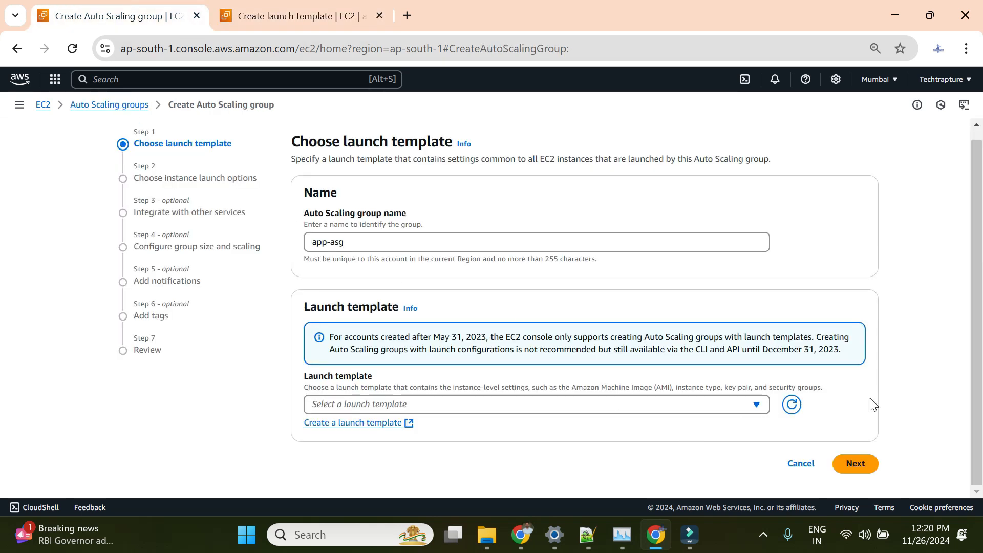
{"action": "left_click", "coordinate": [792, 405]}
{"action": "left_click", "coordinate": [314, 23]}
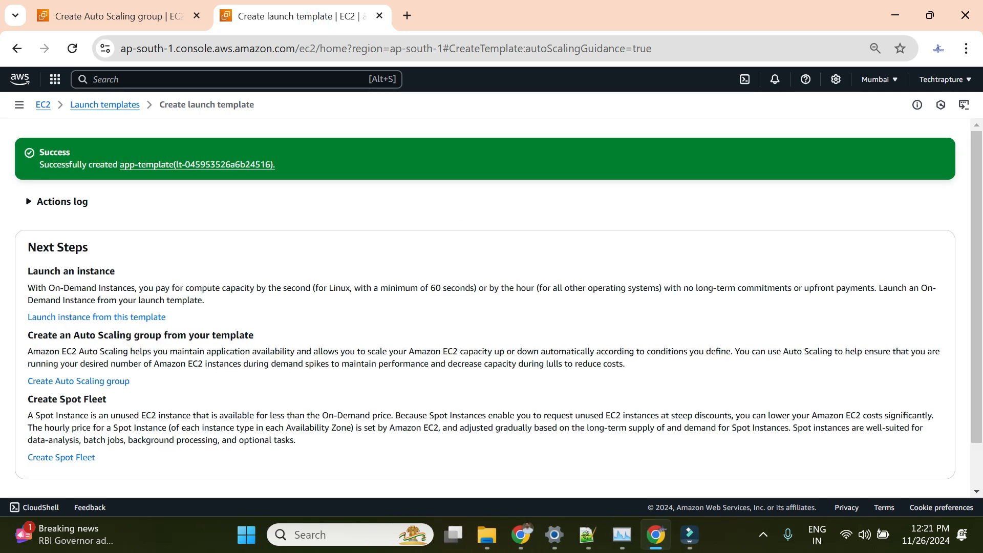
Refresh the launch template list of the app-asg Auto Scaling group and select app-template
{"action": "left_click", "coordinate": [132, 17]}
{"action": "left_click", "coordinate": [790, 408]}
{"action": "left_click", "coordinate": [574, 404]}
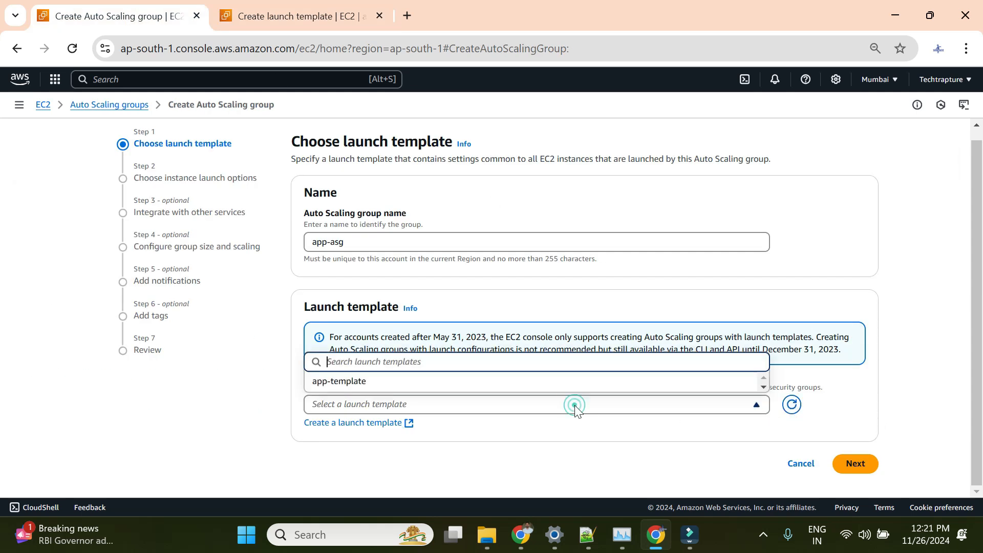
{"action": "left_click", "coordinate": [341, 387]}
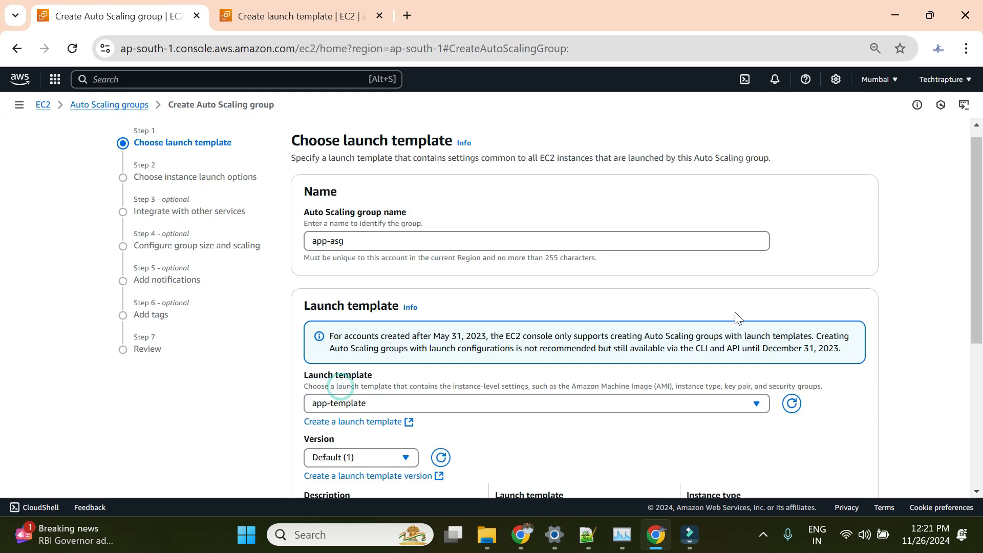
Review the selected template's description, ID and instance type, and continue to the instance launch options
{"action": "scroll", "coordinate": [735, 317], "scroll_direction": "down", "scroll_amount": 5}
{"action": "scroll", "coordinate": [357, 261], "scroll_direction": "down", "scroll_amount": 1}
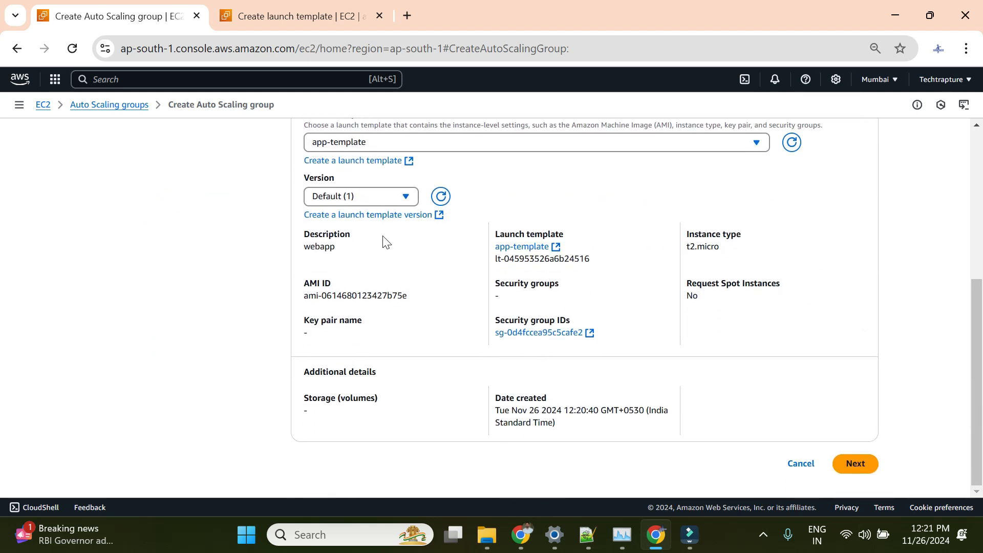
{"action": "double_click", "coordinate": [319, 247]}
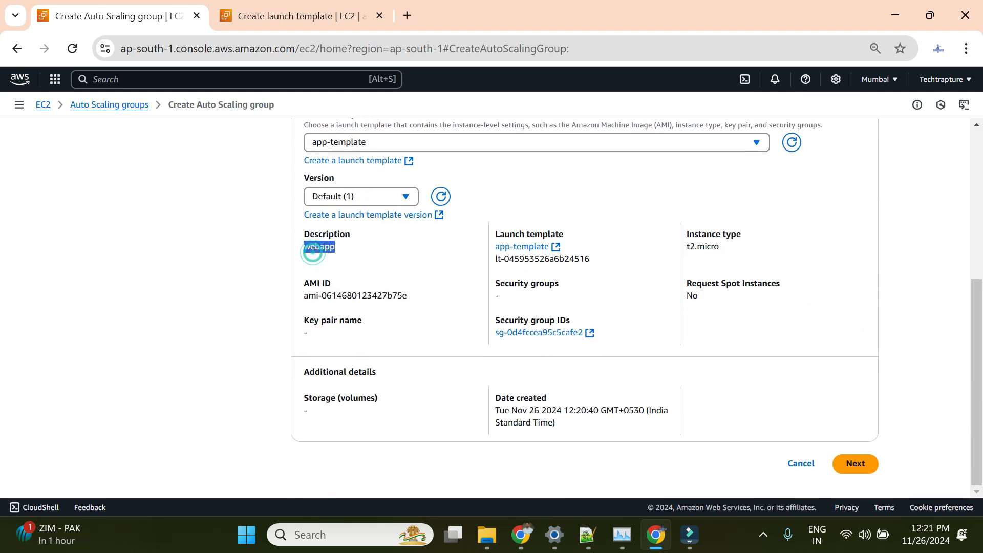
{"action": "double_click", "coordinate": [506, 258]}
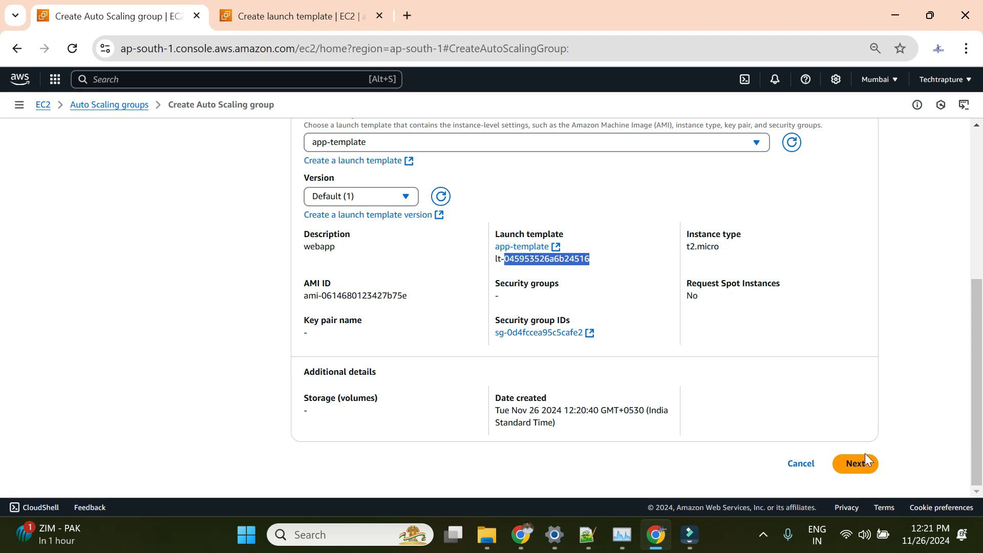
{"action": "double_click", "coordinate": [708, 246]}
{"action": "left_click", "coordinate": [865, 466]}
Select the default subnets in ap-south-1a and ap-south-1b for the Auto Scaling group's network
{"action": "scroll", "coordinate": [581, 278], "scroll_direction": "down", "scroll_amount": 1}
{"action": "scroll", "coordinate": [576, 279], "scroll_direction": "up", "scroll_amount": 1}
{"action": "scroll", "coordinate": [567, 298], "scroll_direction": "down", "scroll_amount": 1}
{"action": "scroll", "coordinate": [450, 360], "scroll_direction": "down", "scroll_amount": 2}
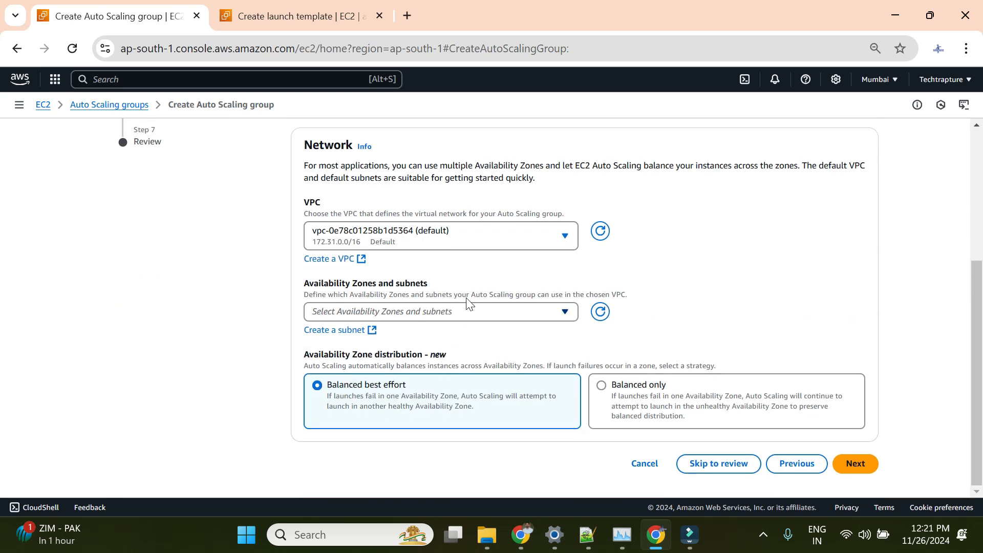
{"action": "left_click", "coordinate": [405, 310]}
{"action": "left_click", "coordinate": [318, 338]}
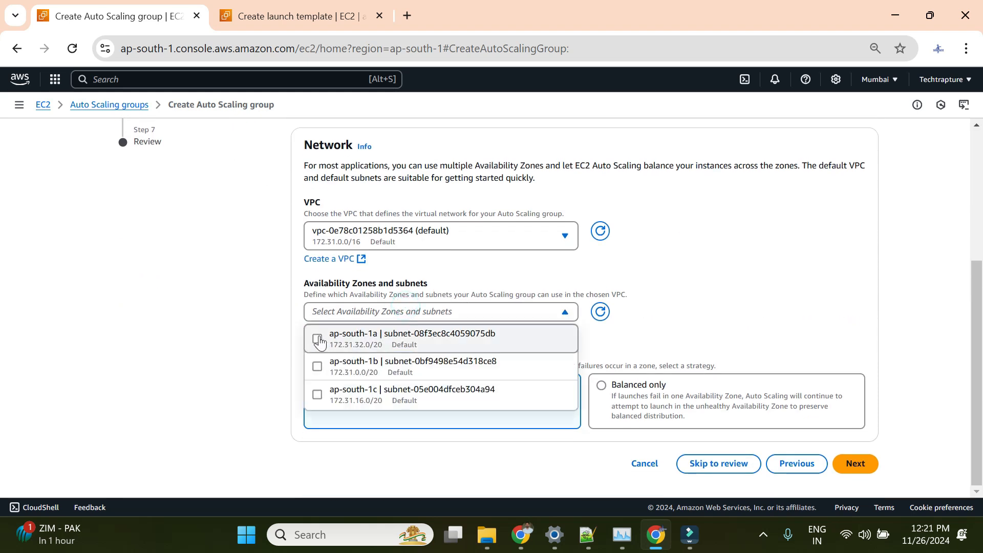
{"action": "left_click", "coordinate": [318, 365]}
{"action": "left_click", "coordinate": [692, 279]}
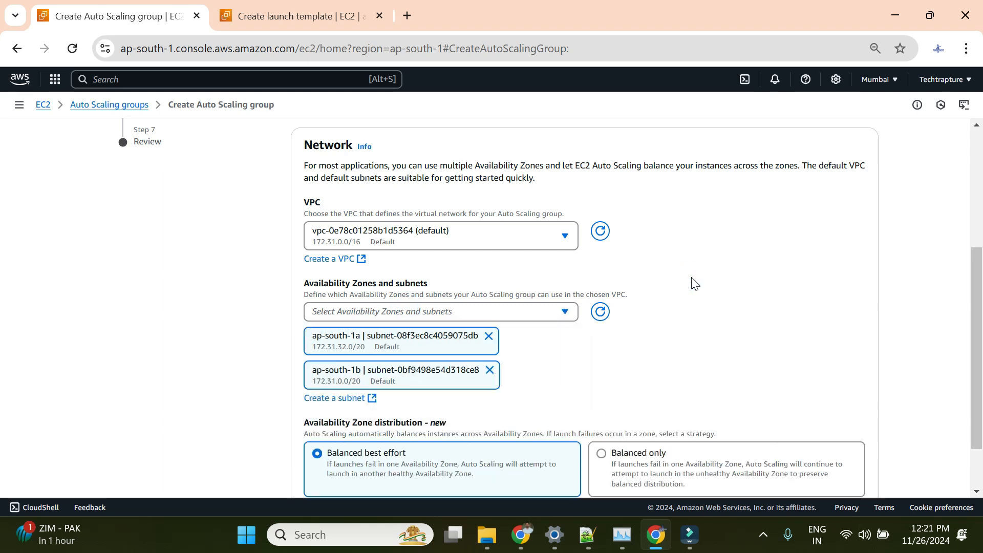
Keep the Availability Zone distribution at Balanced best effort after trying Balanced only, and continue to the service integration settings
{"action": "scroll", "coordinate": [694, 283], "scroll_direction": "down", "scroll_amount": 1}
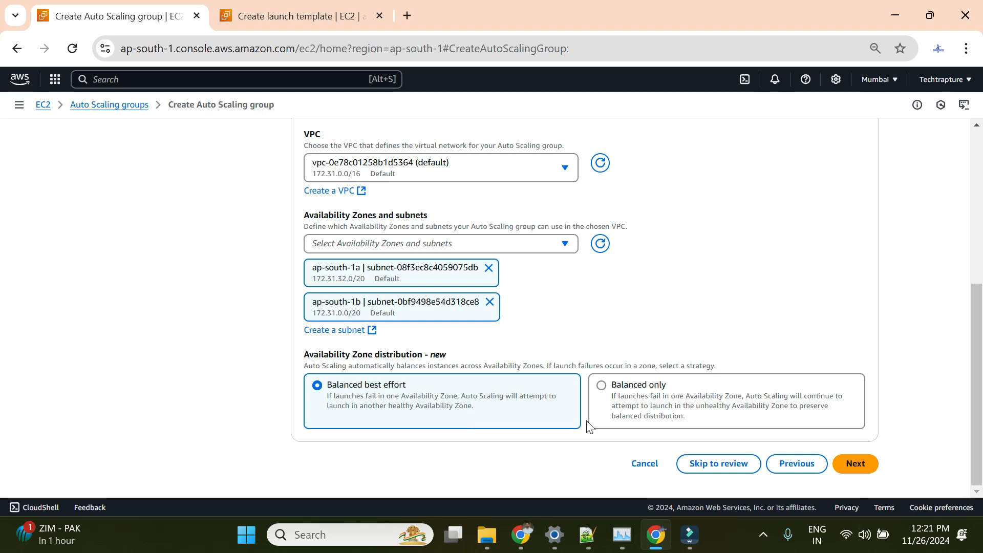
{"action": "left_click", "coordinate": [628, 403]}
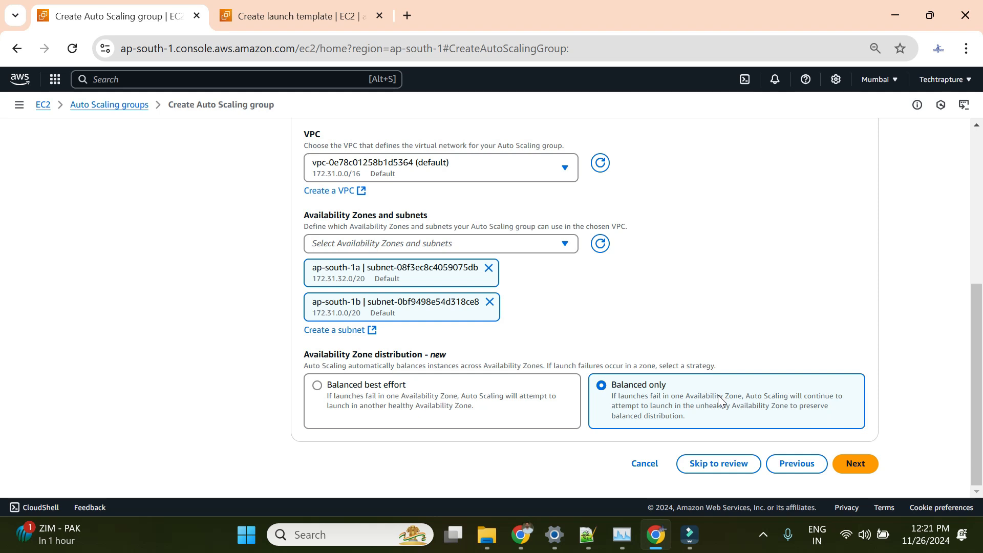
{"action": "left_click", "coordinate": [357, 405]}
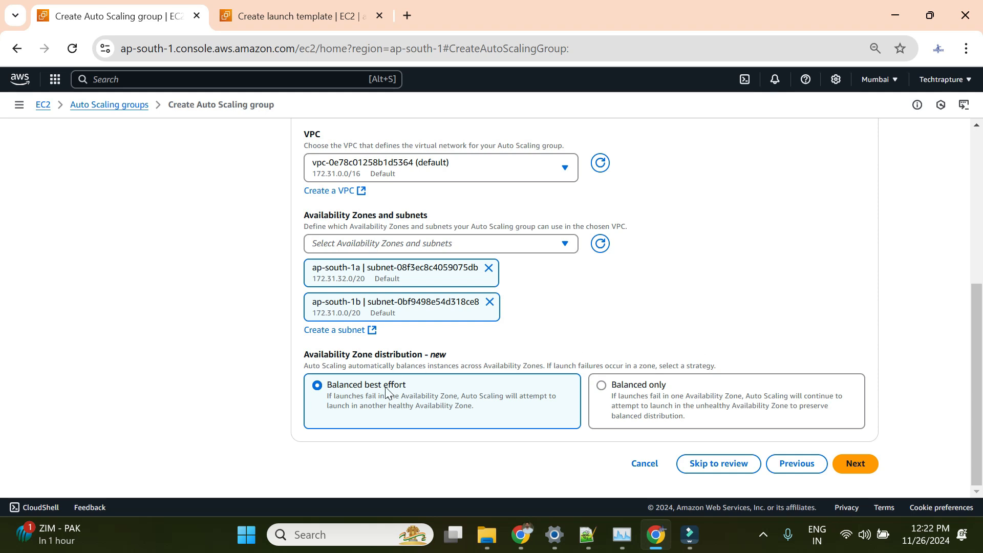
{"action": "left_click", "coordinate": [855, 462]}
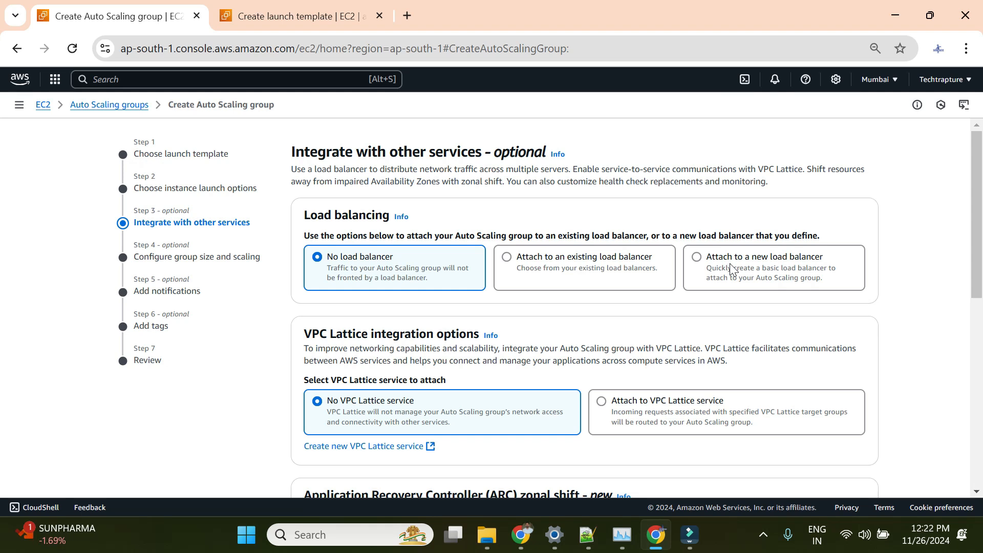
Attach the group to a new Application Load Balancer and set its scheme to Internet-facing
{"action": "left_click", "coordinate": [699, 259]}
{"action": "scroll", "coordinate": [413, 254], "scroll_direction": "down", "scroll_amount": 3}
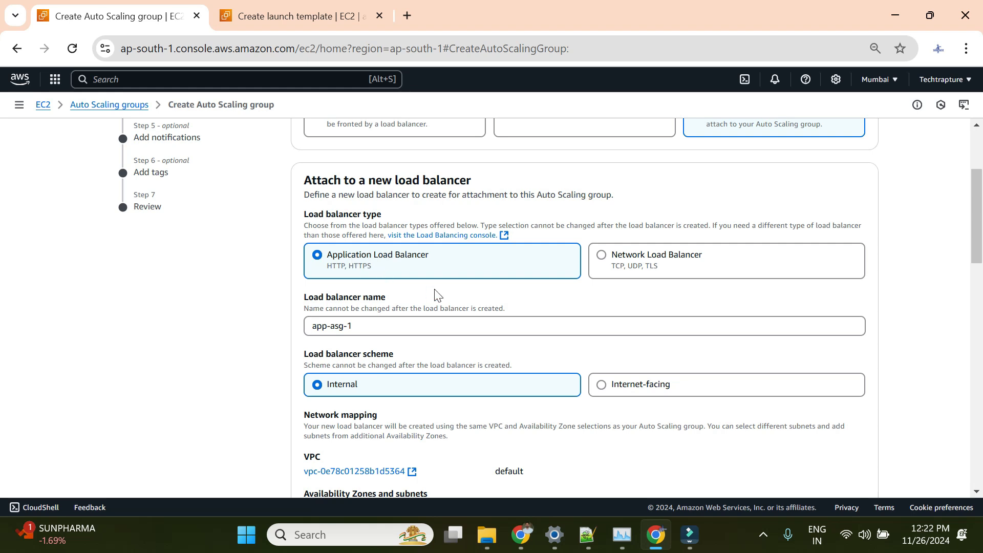
{"action": "scroll", "coordinate": [434, 292], "scroll_direction": "down", "scroll_amount": 1}
{"action": "left_click", "coordinate": [643, 313]}
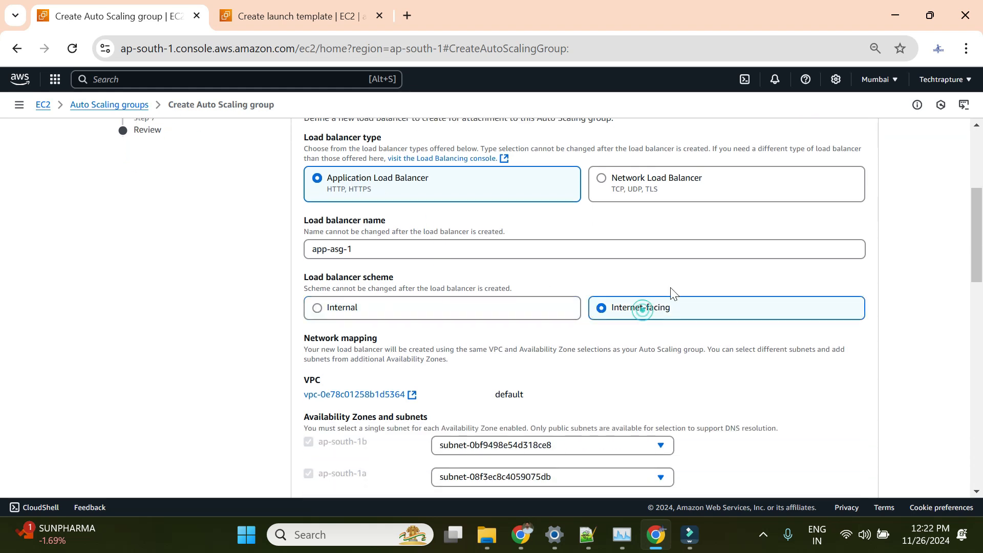
Review the remaining integration and health check settings, and try to continue to the group size and scaling settings
{"action": "scroll", "coordinate": [669, 291], "scroll_direction": "down", "scroll_amount": 2}
{"action": "scroll", "coordinate": [514, 301], "scroll_direction": "down", "scroll_amount": 1}
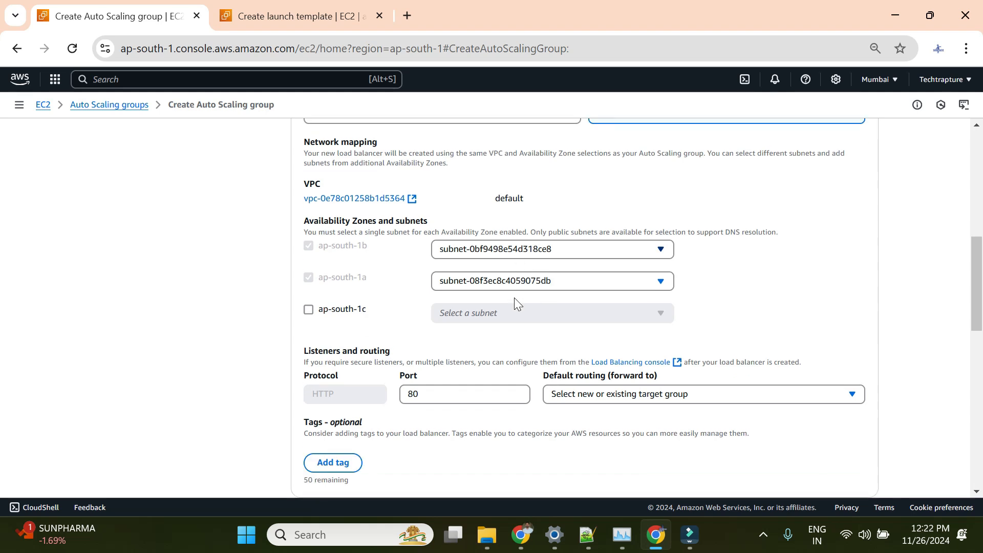
{"action": "scroll", "coordinate": [644, 274], "scroll_direction": "down", "scroll_amount": 3}
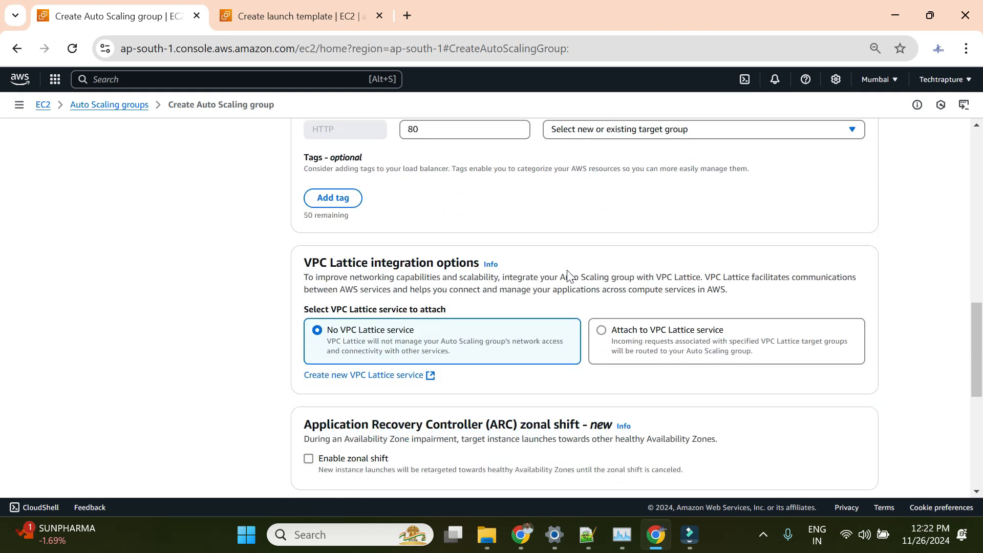
{"action": "scroll", "coordinate": [569, 277], "scroll_direction": "down", "scroll_amount": 2}
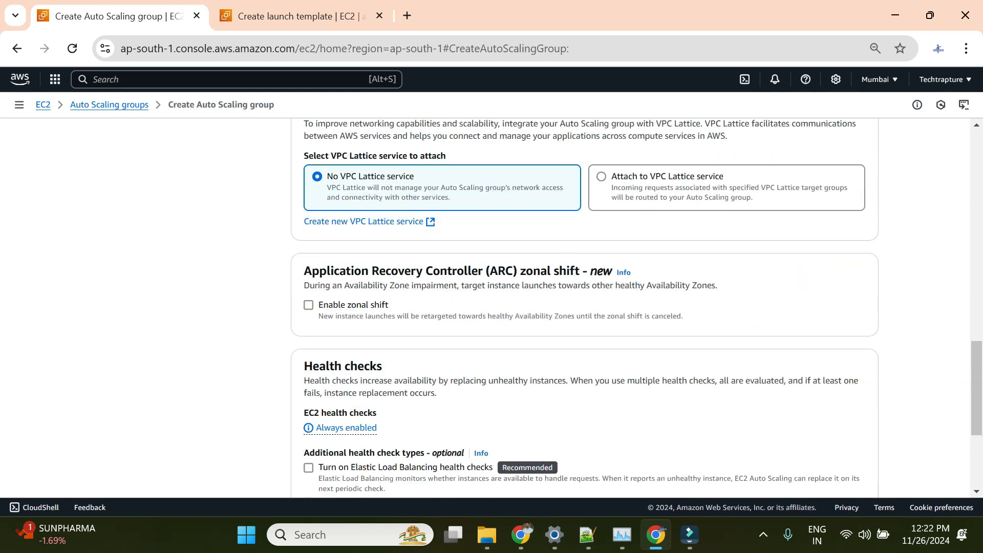
{"action": "scroll", "coordinate": [569, 275], "scroll_direction": "down", "scroll_amount": 3}
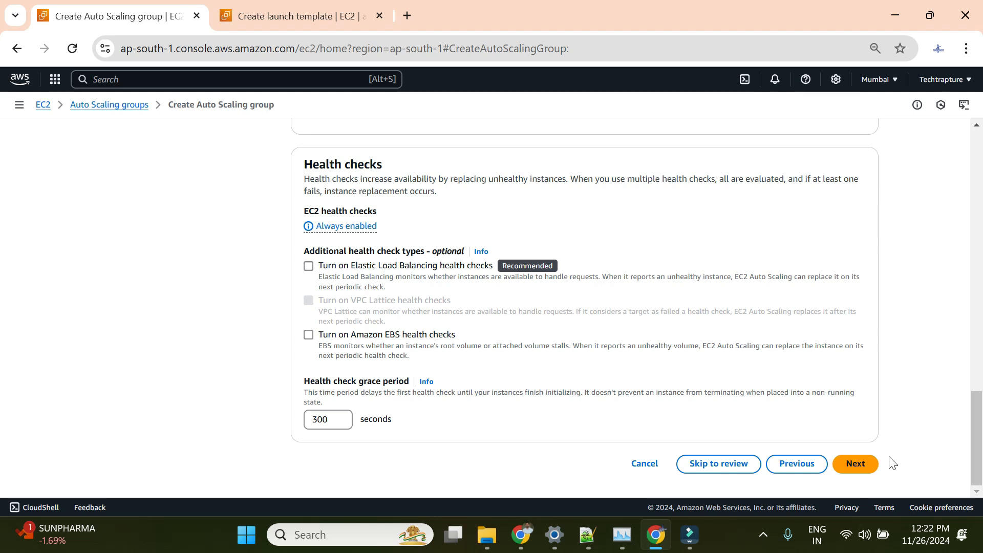
{"action": "left_click", "coordinate": [869, 469]}
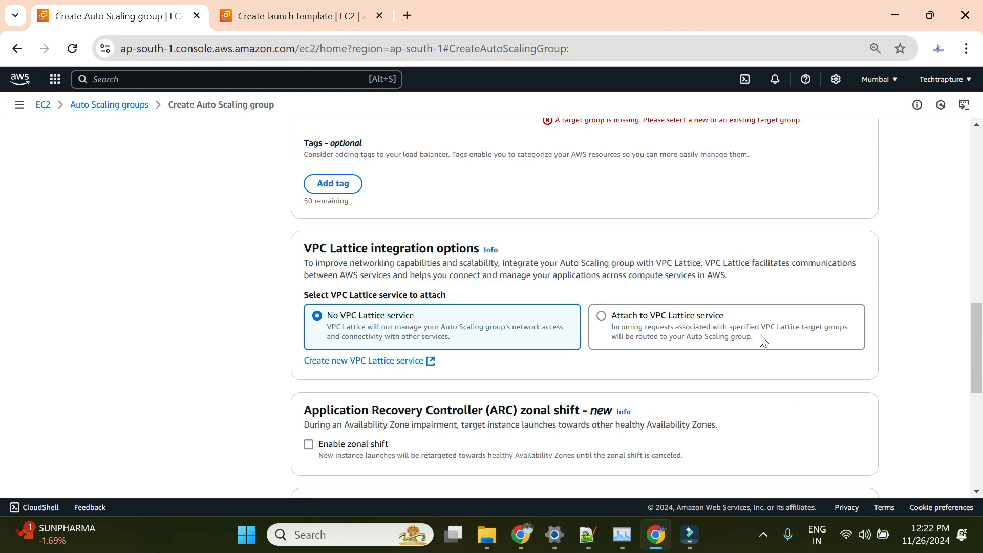
Route the load balancer's HTTP listener on port 80 to a new target group named app-asg-tg
{"action": "left_click", "coordinate": [626, 408]}
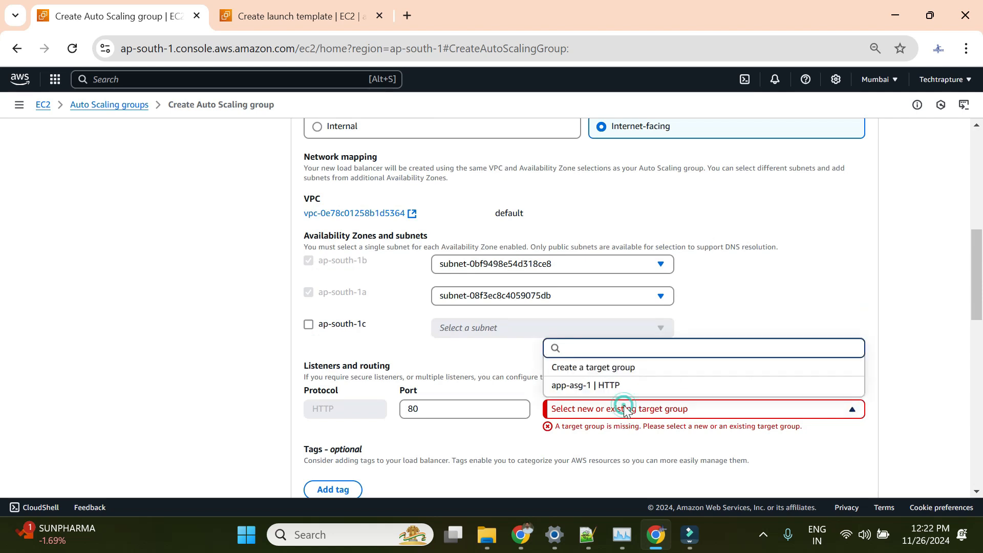
{"action": "left_click", "coordinate": [597, 367]}
{"action": "scroll", "coordinate": [668, 337], "scroll_direction": "down", "scroll_amount": 2}
{"action": "left_click", "coordinate": [596, 375]}
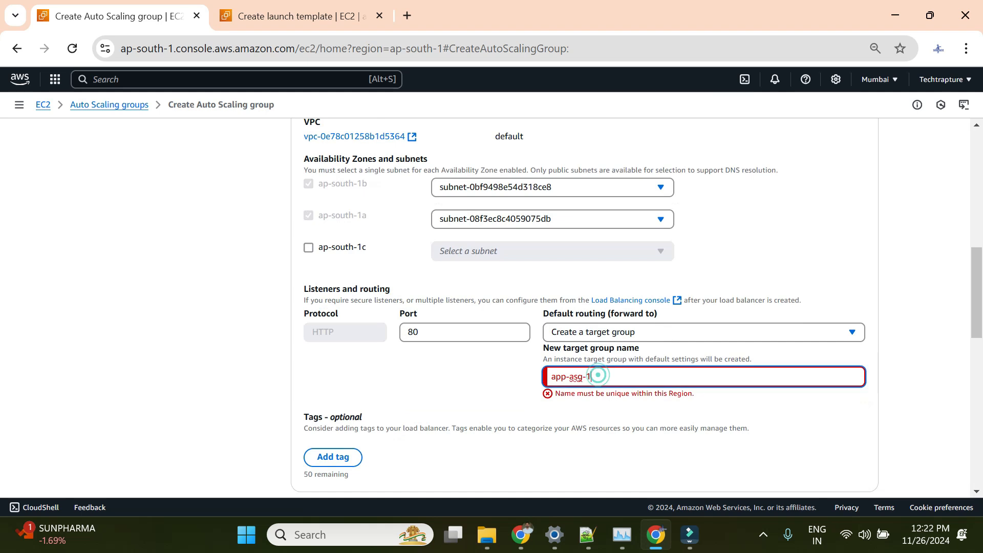
{"action": "key", "text": "BackSpace"}
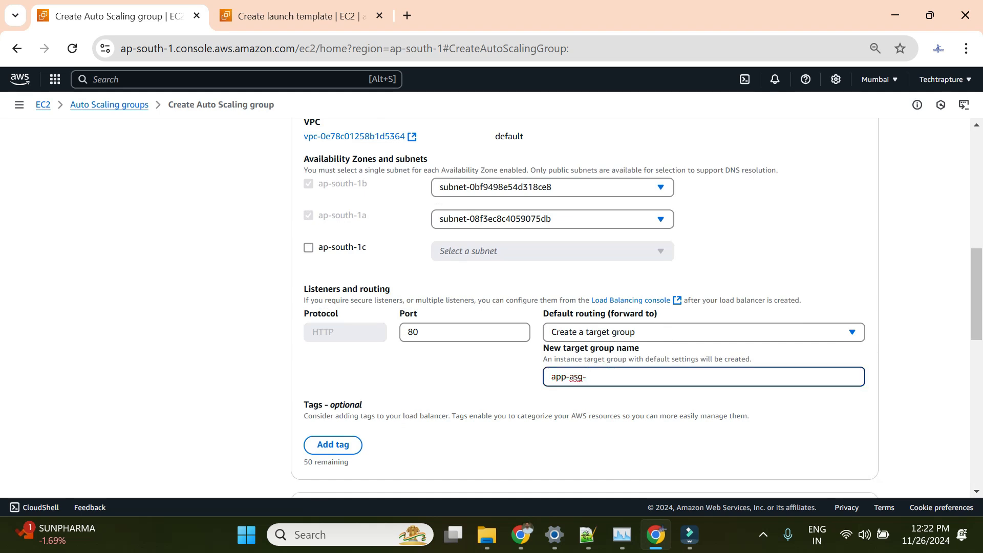
{"action": "key", "text": "BackSpace"}
{"action": "scroll", "coordinate": [814, 440], "scroll_direction": "down", "scroll_amount": 1}
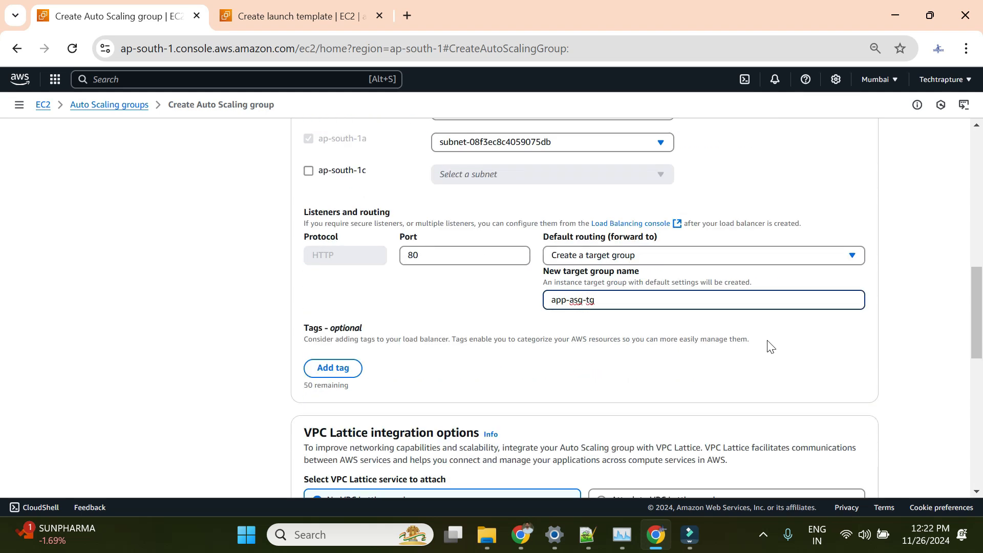
Check the listener routing and new target group name, and try again to continue to the group size settings
{"action": "scroll", "coordinate": [770, 346], "scroll_direction": "down", "scroll_amount": 3}
{"action": "scroll", "coordinate": [770, 346], "scroll_direction": "up", "scroll_amount": 3}
{"action": "scroll", "coordinate": [576, 325], "scroll_direction": "up", "scroll_amount": 2}
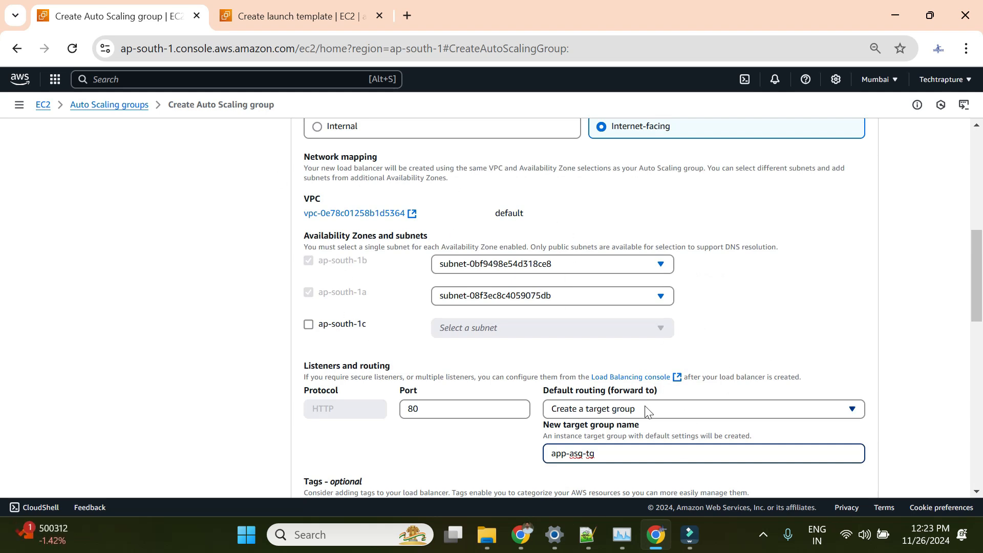
{"action": "scroll", "coordinate": [644, 405], "scroll_direction": "down", "scroll_amount": 1}
{"action": "scroll", "coordinate": [644, 411], "scroll_direction": "down", "scroll_amount": 1}
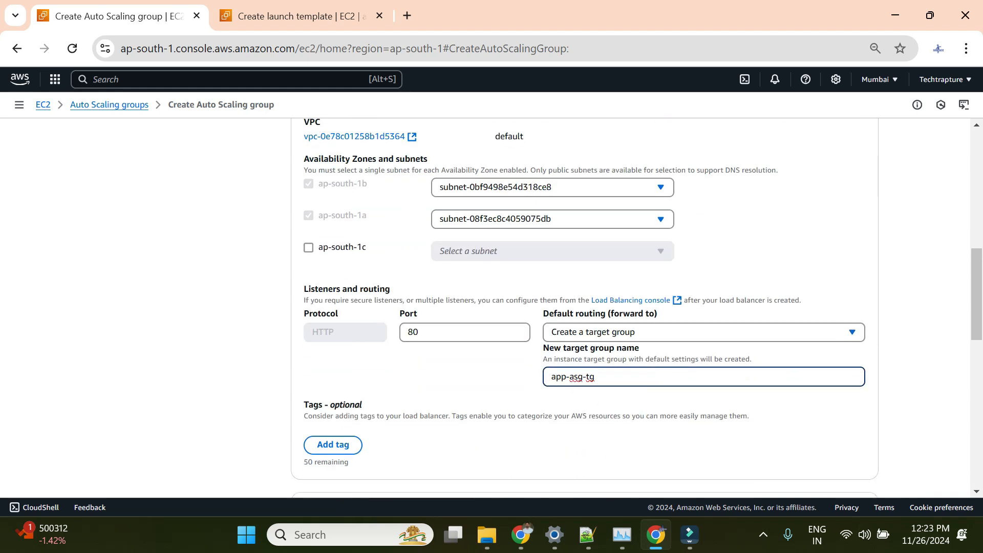
{"action": "triple_click", "coordinate": [589, 376]}
{"action": "scroll", "coordinate": [612, 389], "scroll_direction": "down", "scroll_amount": 8}
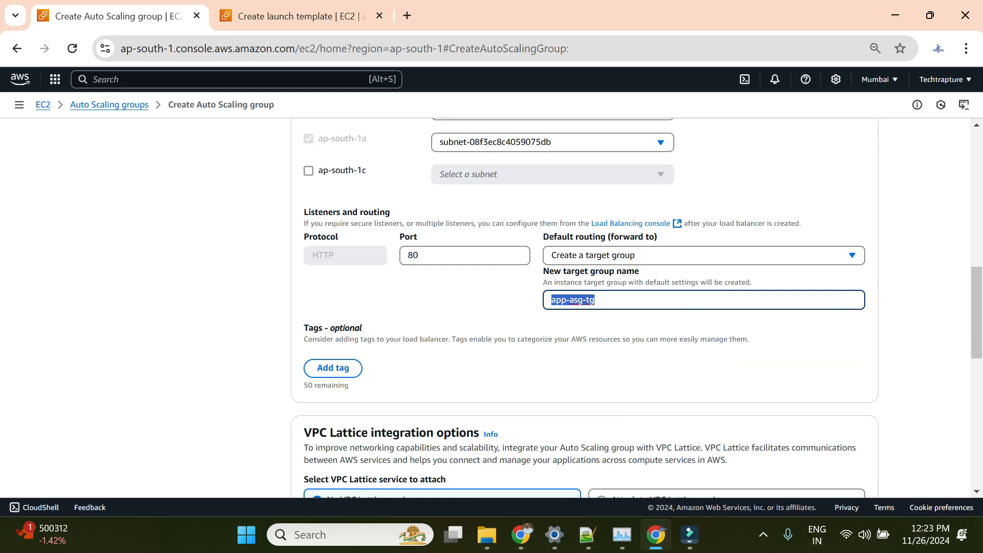
{"action": "scroll", "coordinate": [697, 362], "scroll_direction": "down", "scroll_amount": 4}
{"action": "left_click", "coordinate": [858, 465]}
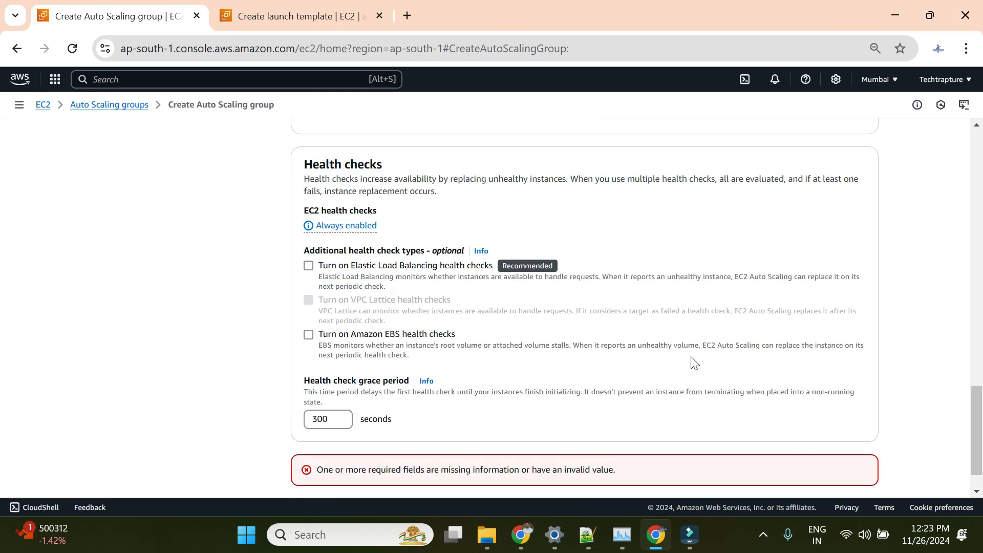
Examine the whole service integration page for a required field with missing or invalid information
{"action": "scroll", "coordinate": [690, 356], "scroll_direction": "down", "scroll_amount": 1}
{"action": "scroll", "coordinate": [690, 356], "scroll_direction": "up", "scroll_amount": 10}
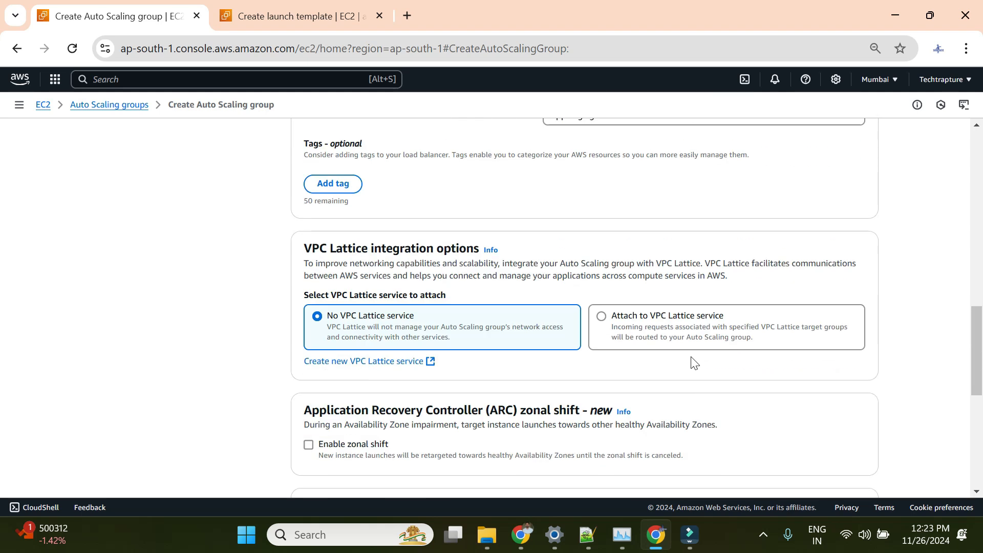
{"action": "scroll", "coordinate": [694, 363], "scroll_direction": "up", "scroll_amount": 7}
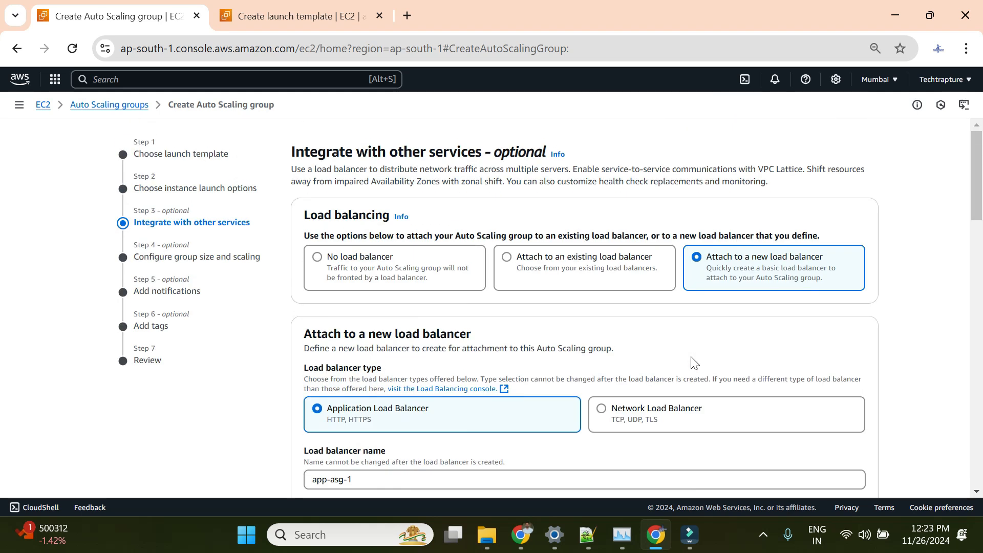
{"action": "scroll", "coordinate": [694, 363], "scroll_direction": "down", "scroll_amount": 4}
{"action": "scroll", "coordinate": [694, 362], "scroll_direction": "down", "scroll_amount": 12}
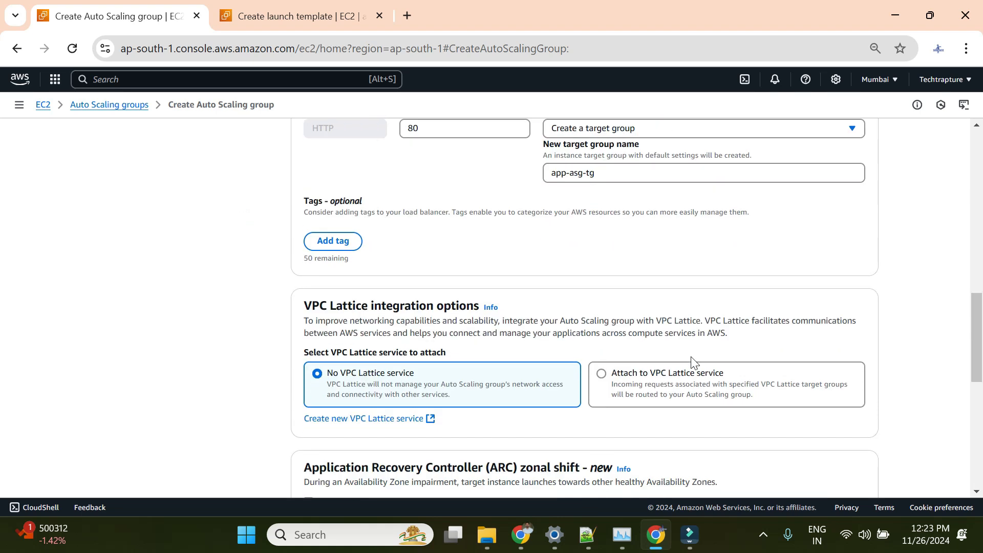
{"action": "scroll", "coordinate": [694, 363], "scroll_direction": "down", "scroll_amount": 4}
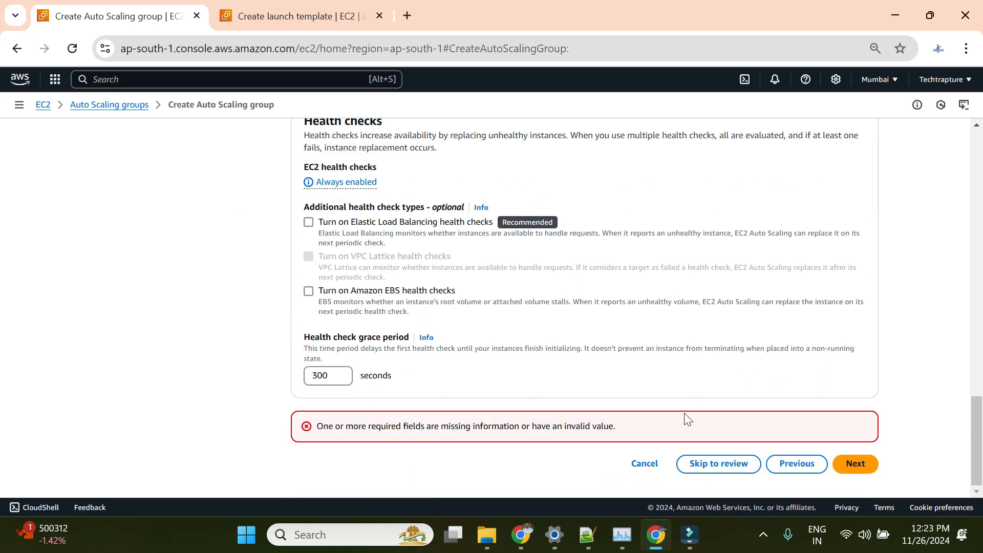
{"action": "double_click", "coordinate": [583, 426]}
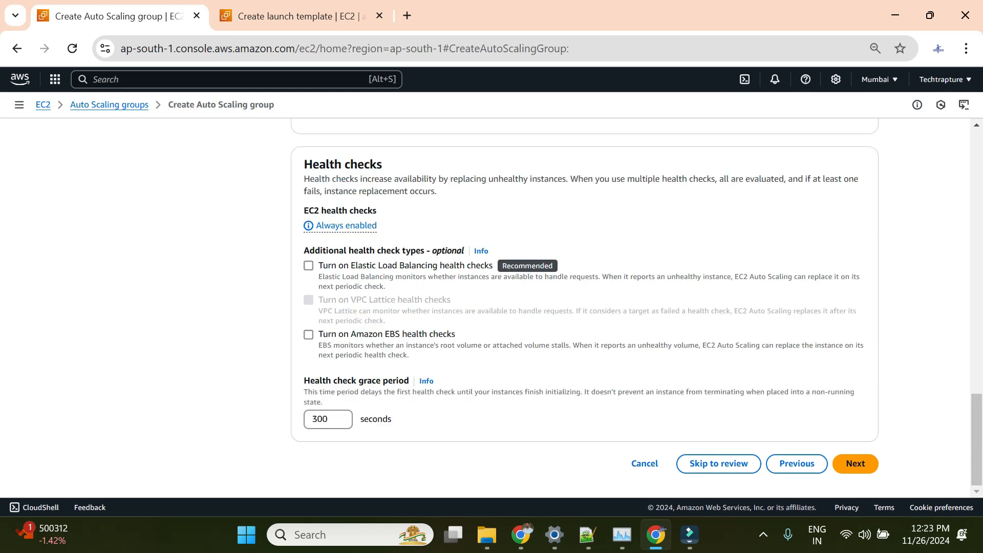
Recheck the new load balancer and health check settings, and continue to the group size and scaling settings
{"action": "scroll", "coordinate": [636, 308], "scroll_direction": "up", "scroll_amount": 15}
{"action": "scroll", "coordinate": [825, 393], "scroll_direction": "down", "scroll_amount": 7}
{"action": "scroll", "coordinate": [824, 393], "scroll_direction": "up", "scroll_amount": 4}
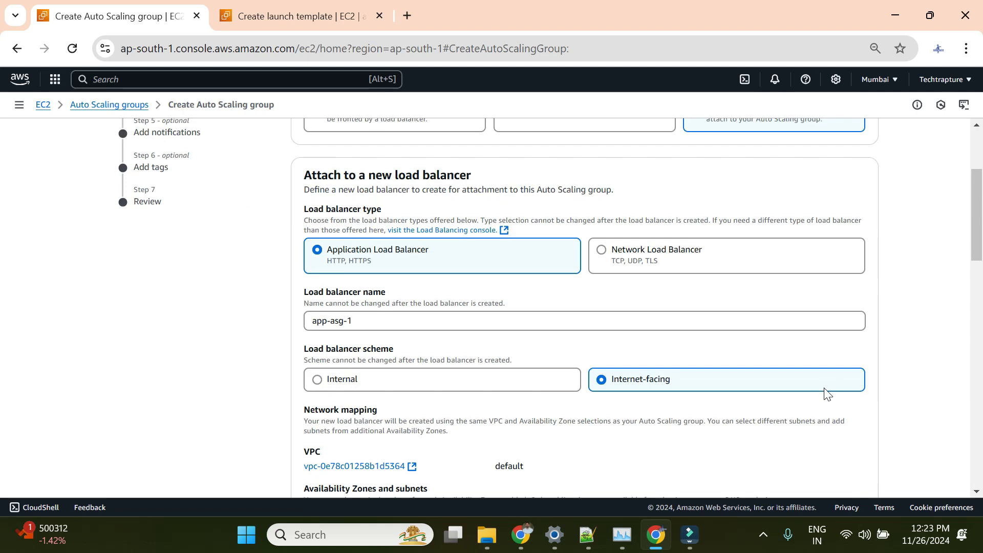
{"action": "scroll", "coordinate": [824, 392], "scroll_direction": "down", "scroll_amount": 1}
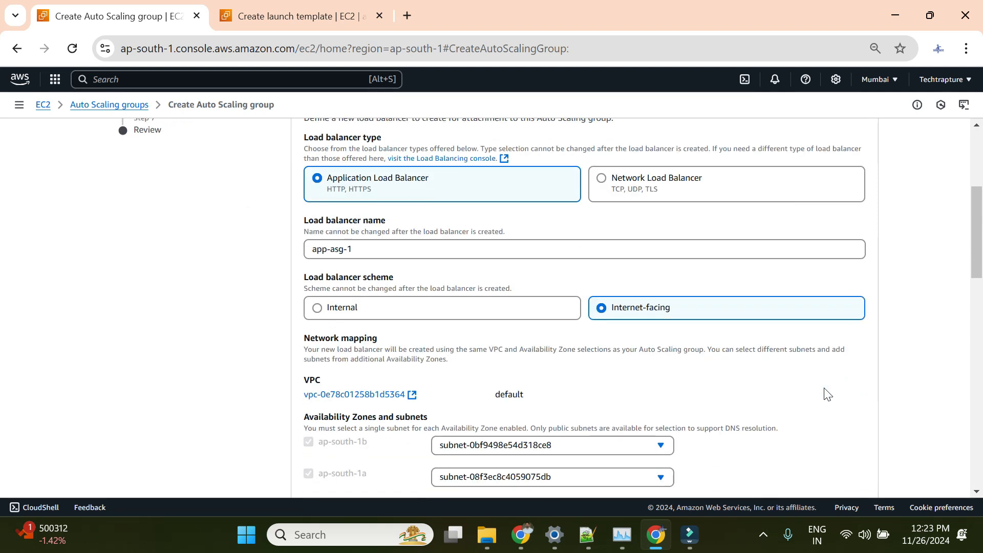
{"action": "scroll", "coordinate": [825, 392], "scroll_direction": "down", "scroll_amount": 15}
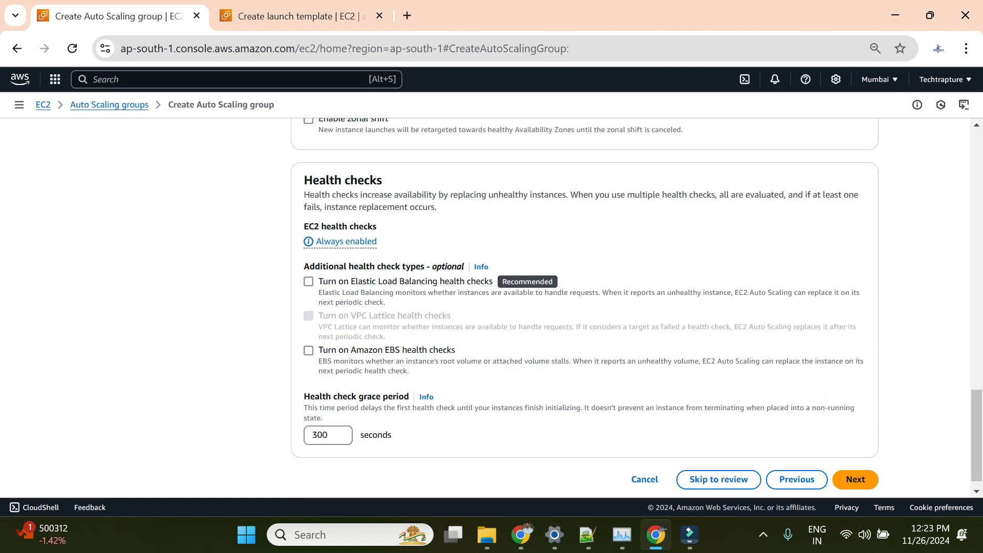
{"action": "left_click", "coordinate": [864, 482]}
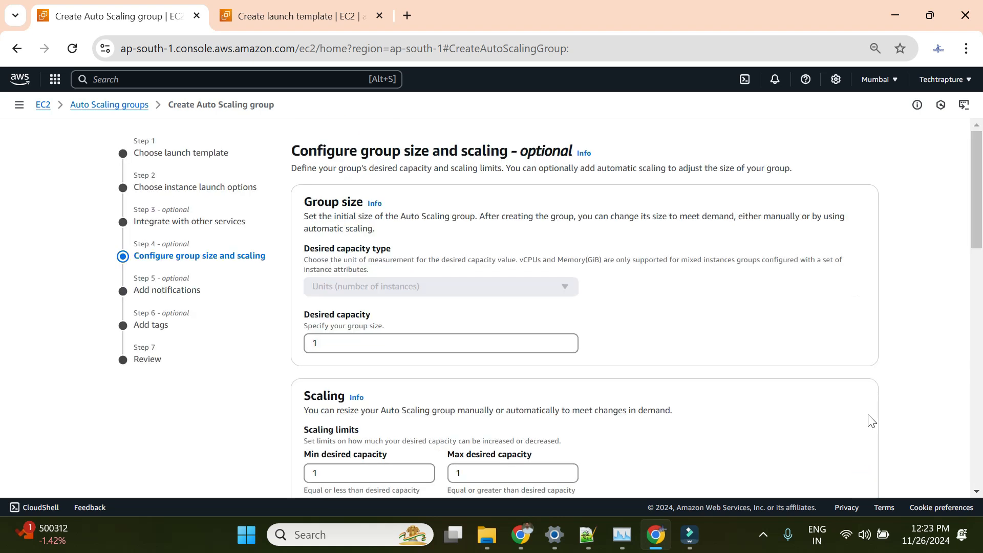
Set the Auto Scaling group's desired capacity to 2 instances
{"action": "scroll", "coordinate": [868, 419], "scroll_direction": "down", "scroll_amount": 3}
{"action": "scroll", "coordinate": [870, 419], "scroll_direction": "down", "scroll_amount": 4}
{"action": "scroll", "coordinate": [871, 419], "scroll_direction": "up", "scroll_amount": 8}
{"action": "scroll", "coordinate": [395, 333], "scroll_direction": "down", "scroll_amount": 2}
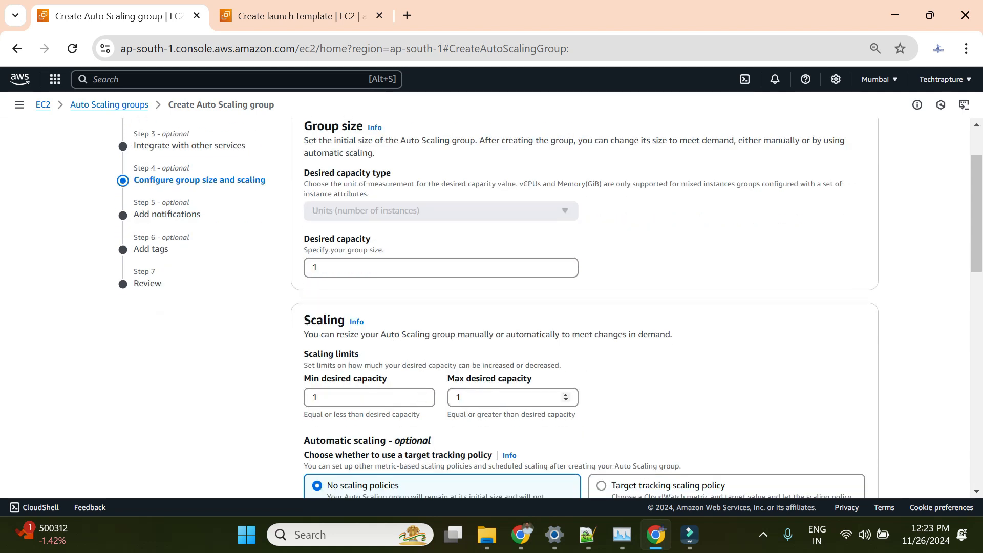
{"action": "scroll", "coordinate": [675, 360], "scroll_direction": "up", "scroll_amount": 2}
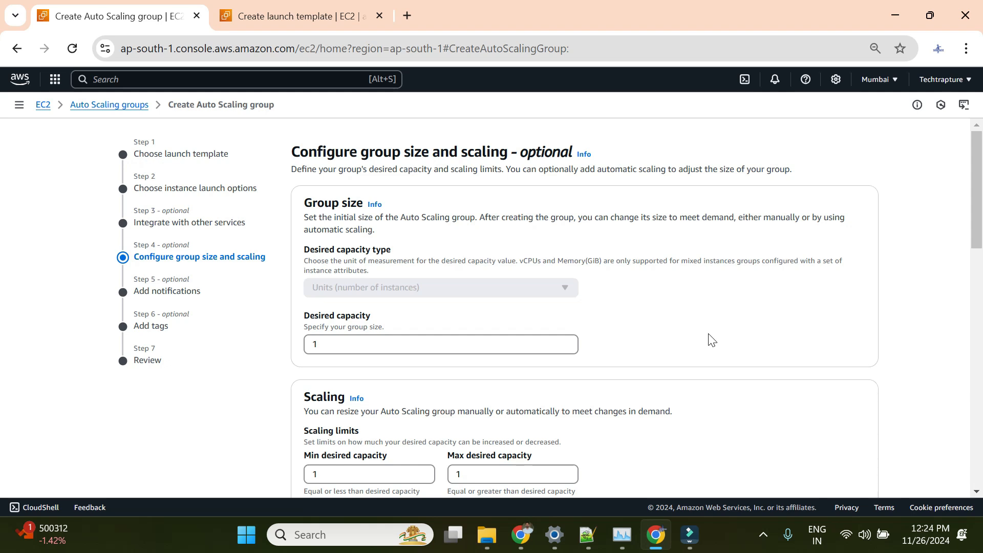
{"action": "left_click", "coordinate": [391, 345]}
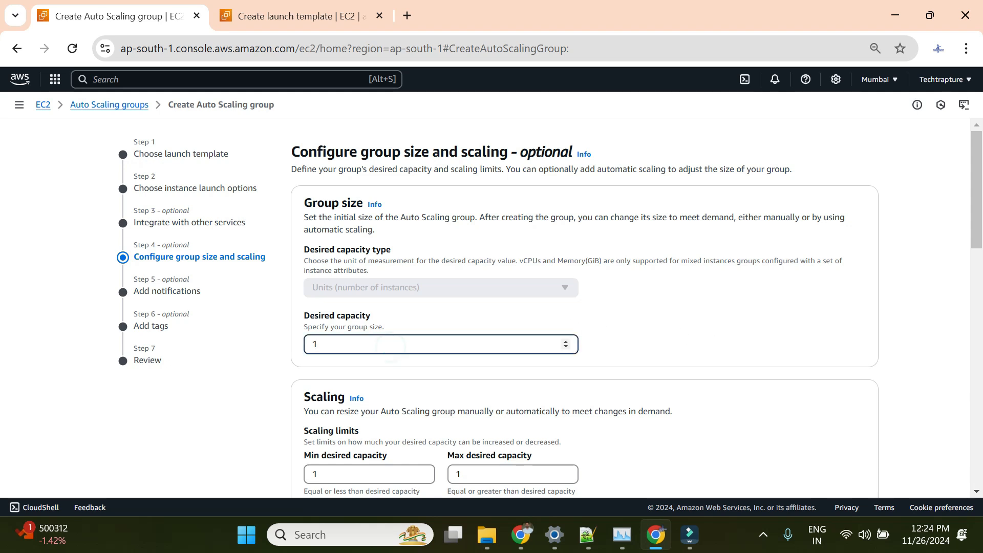
{"action": "key", "text": "BackSpace"}
{"action": "type", "text": "2"}
Set the maximum desired capacity to 3, leaving the minimum at 1
{"action": "scroll", "coordinate": [394, 350], "scroll_direction": "down", "scroll_amount": 1}
{"action": "left_click", "coordinate": [364, 397]}
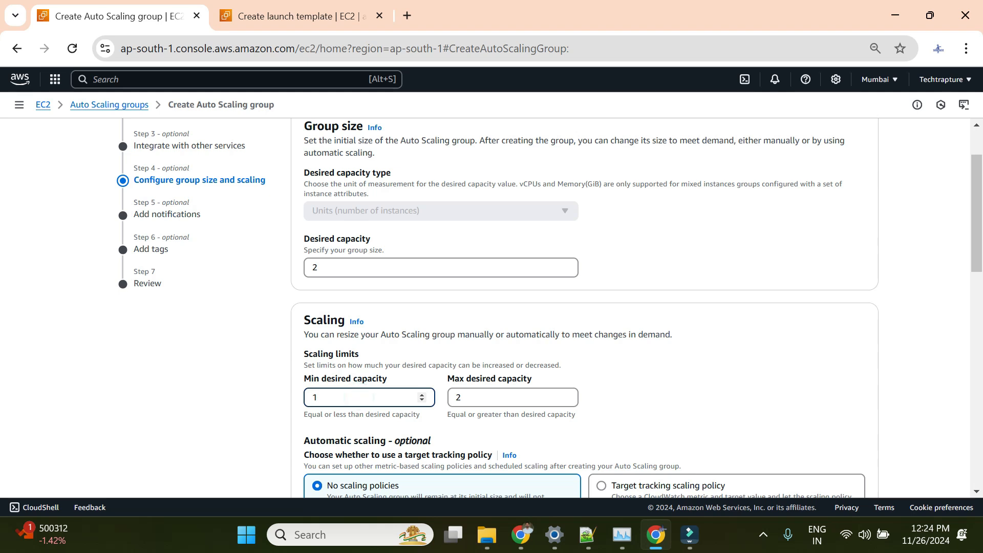
{"action": "left_click", "coordinate": [653, 341]}
{"action": "left_click", "coordinate": [459, 397]}
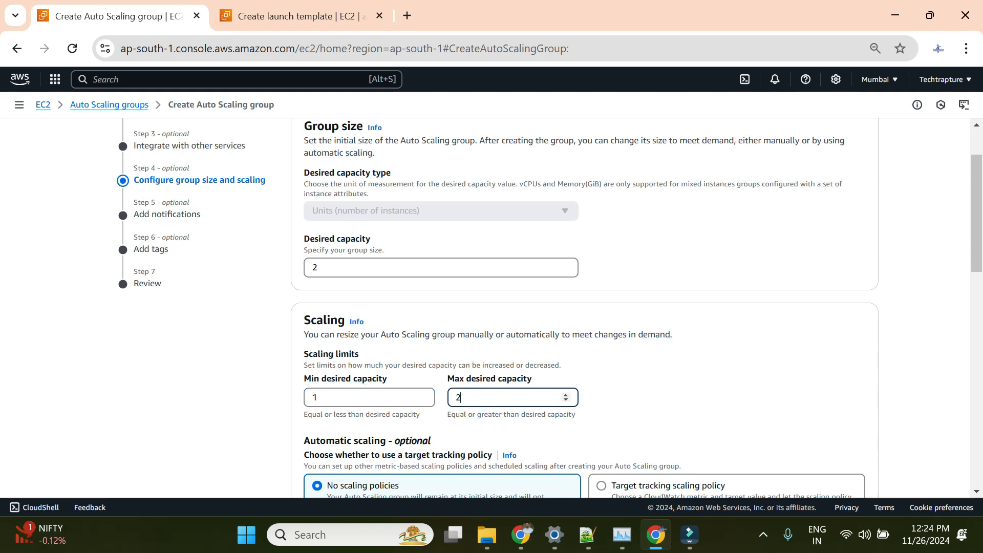
{"action": "left_click", "coordinate": [693, 376]}
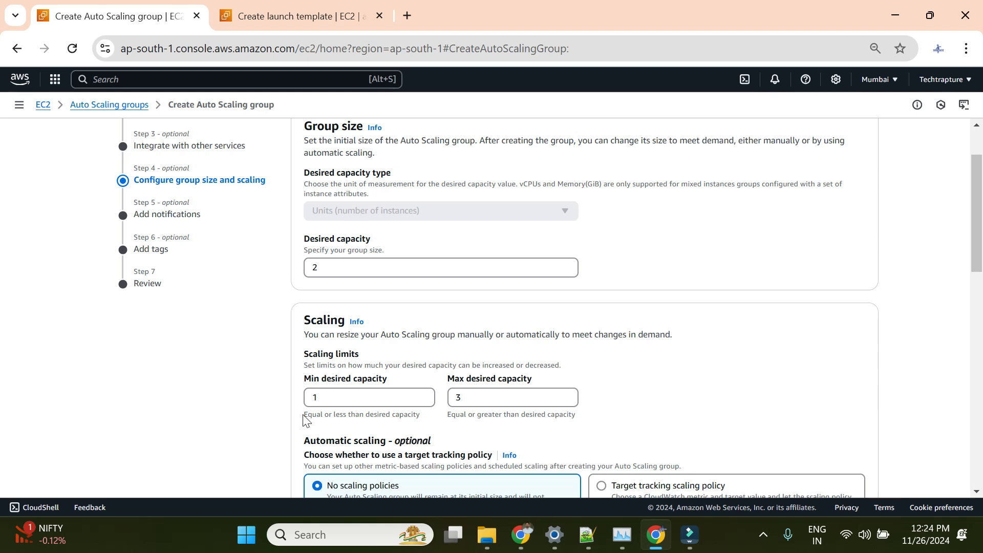
Examine the capacity limits and the automatic scaling, instance maintenance, capacity reservation and additional settings
{"action": "left_click_drag", "start_coordinate": [304, 416], "coordinate": [438, 421]}
{"action": "double_click", "coordinate": [352, 241]}
{"action": "triple_click", "coordinate": [352, 242]}
{"action": "left_click", "coordinate": [408, 242]}
{"action": "triple_click", "coordinate": [398, 253]}
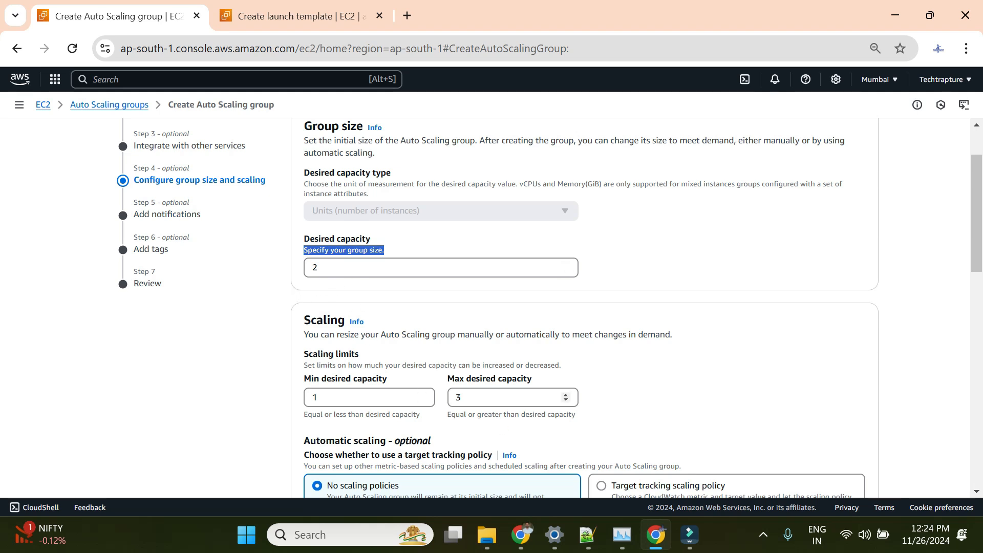
{"action": "scroll", "coordinate": [366, 389], "scroll_direction": "down", "scroll_amount": 3}
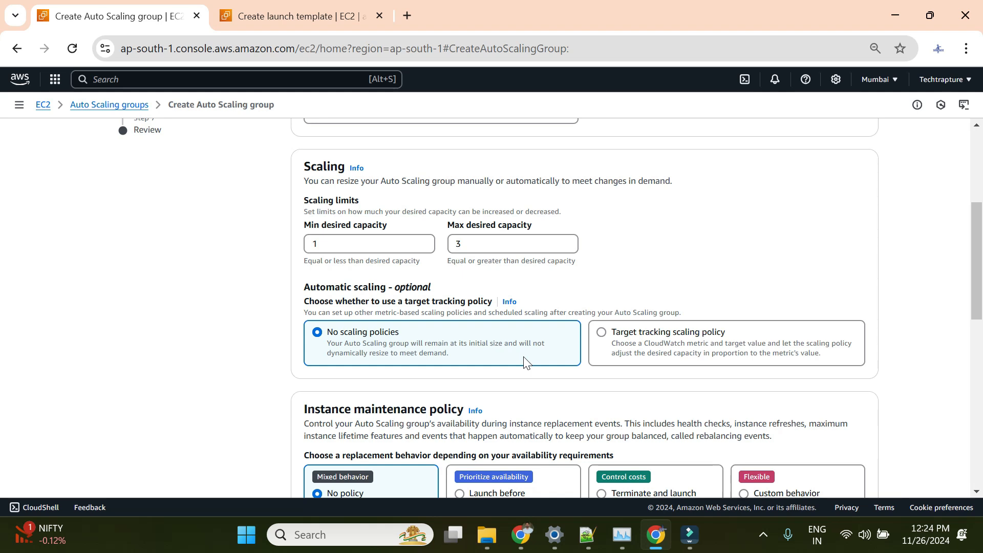
{"action": "scroll", "coordinate": [698, 285], "scroll_direction": "down", "scroll_amount": 5}
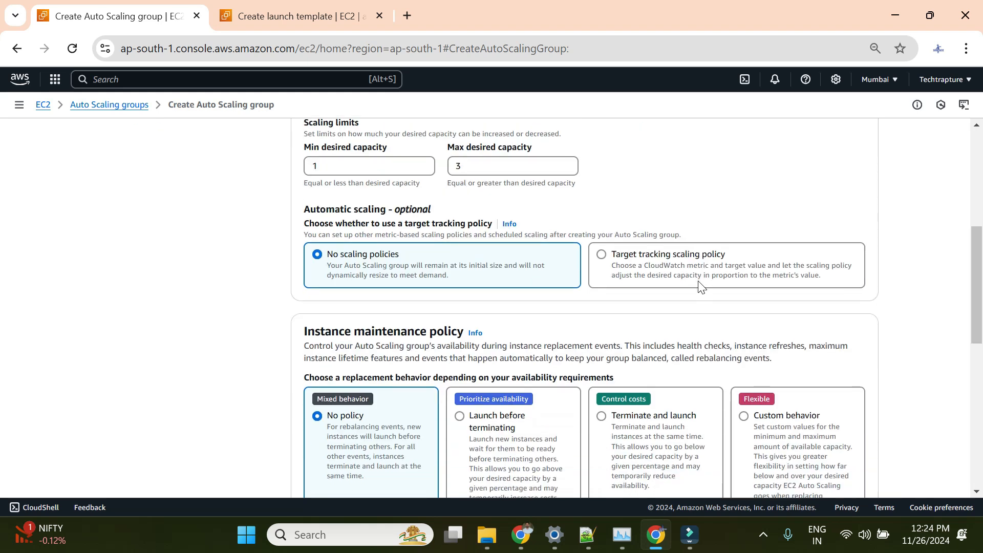
{"action": "scroll", "coordinate": [698, 281], "scroll_direction": "down", "scroll_amount": 1}
{"action": "scroll", "coordinate": [406, 261], "scroll_direction": "up", "scroll_amount": 1}
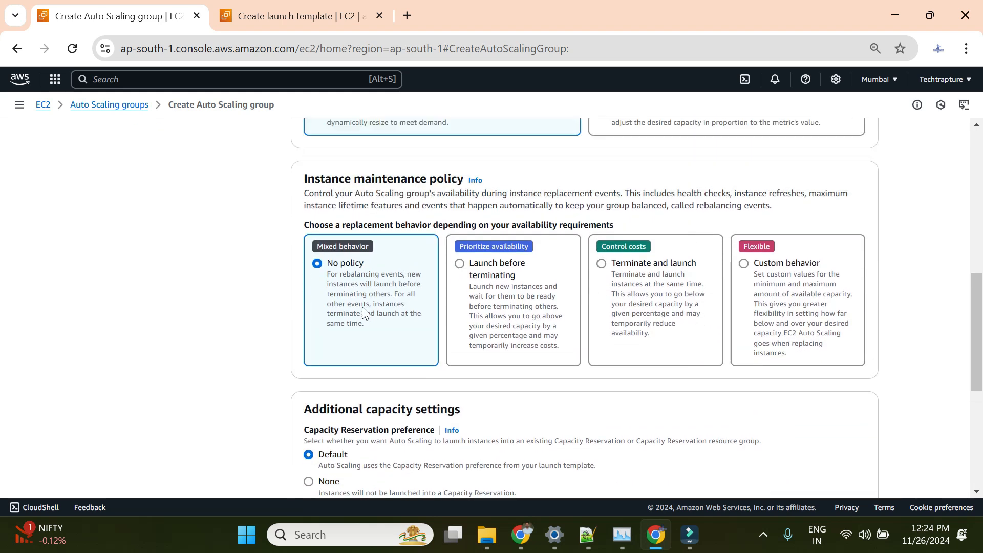
{"action": "scroll", "coordinate": [420, 315], "scroll_direction": "down", "scroll_amount": 6}
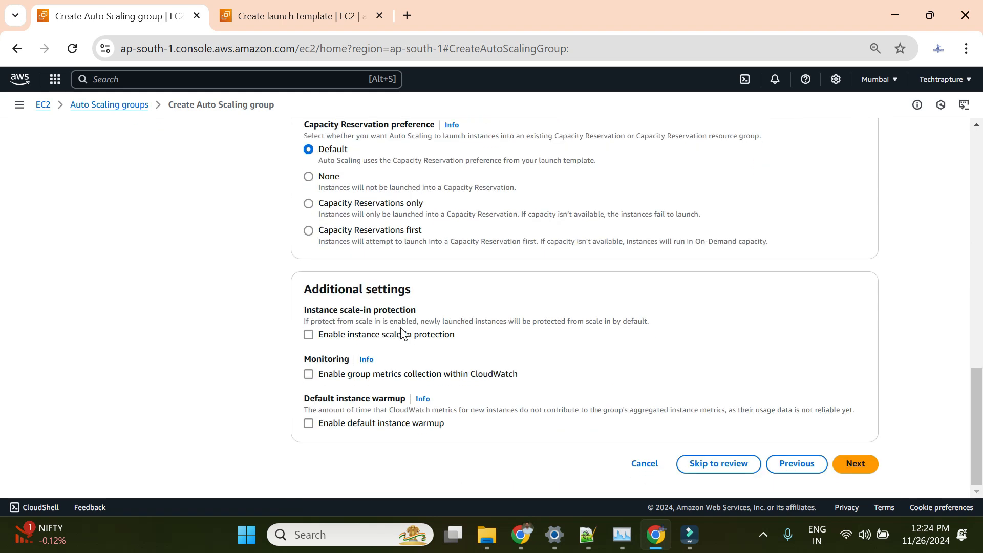
Keep the remaining scaling defaults and continue to the review page without adding notifications or tags
{"action": "left_click", "coordinate": [854, 463]}
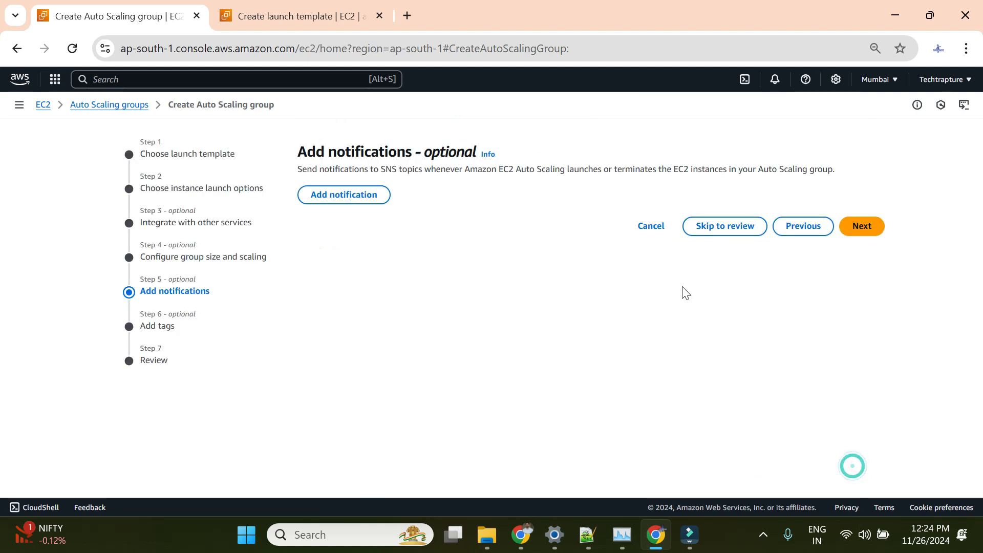
{"action": "left_click", "coordinate": [862, 229]}
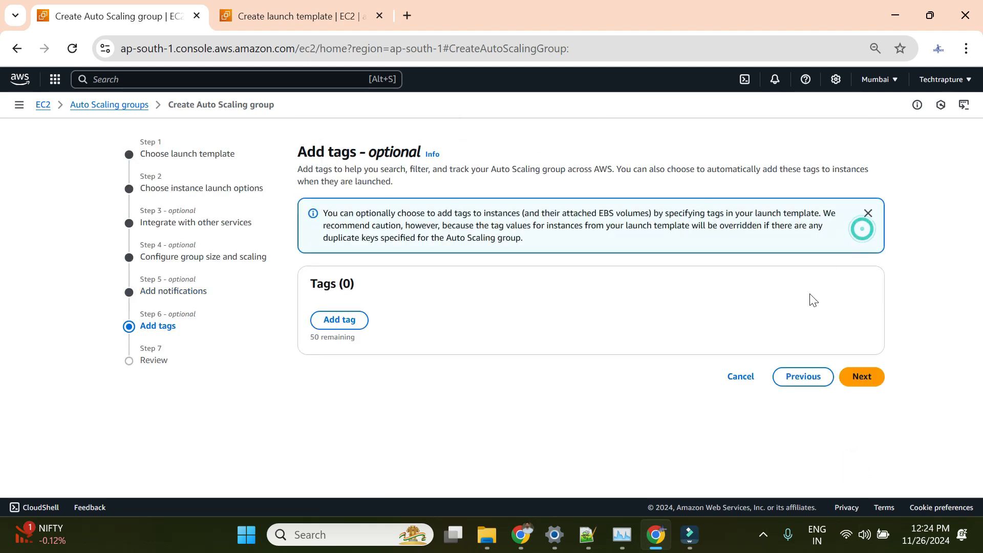
{"action": "left_click", "coordinate": [865, 375]}
Review the group name, launch template, network subnets and Availability Zone distribution in the summary
{"action": "scroll", "coordinate": [572, 330], "scroll_direction": "down", "scroll_amount": 7}
{"action": "scroll", "coordinate": [571, 329], "scroll_direction": "up", "scroll_amount": 7}
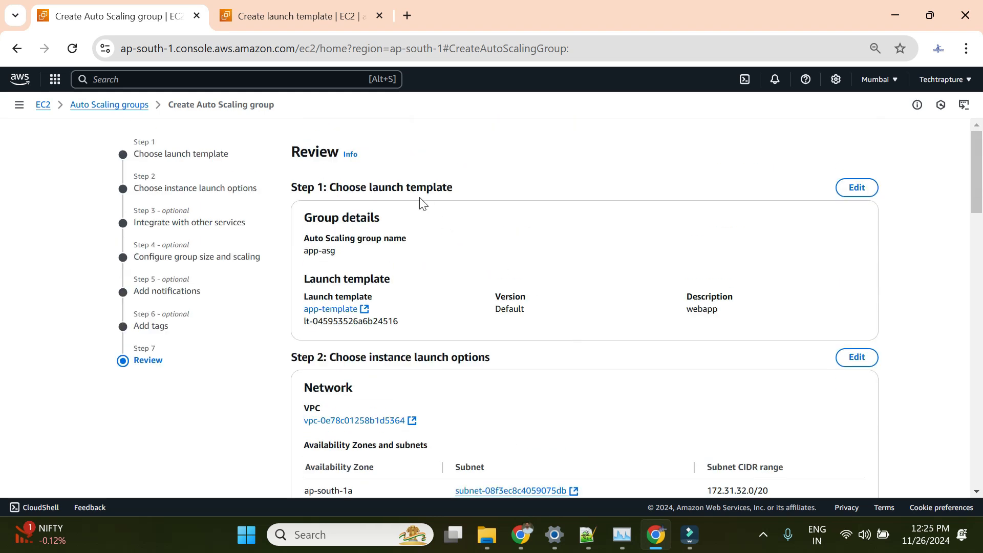
{"action": "left_click_drag", "start_coordinate": [307, 187], "coordinate": [520, 202]}
{"action": "left_click_drag", "start_coordinate": [376, 250], "coordinate": [305, 254]}
{"action": "scroll", "coordinate": [471, 309], "scroll_direction": "down", "scroll_amount": 3}
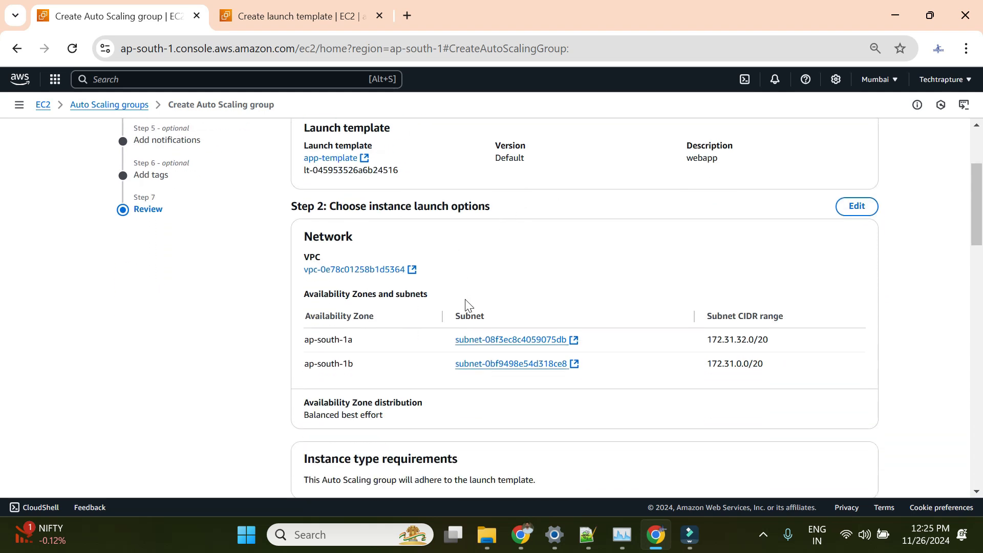
{"action": "left_click_drag", "start_coordinate": [342, 203], "coordinate": [532, 228]}
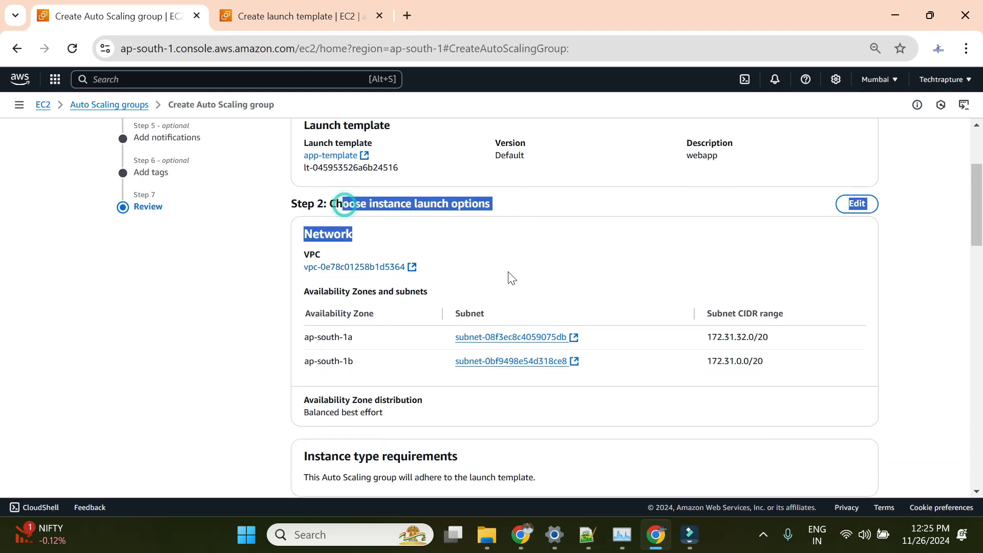
{"action": "scroll", "coordinate": [509, 276], "scroll_direction": "down", "scroll_amount": 1}
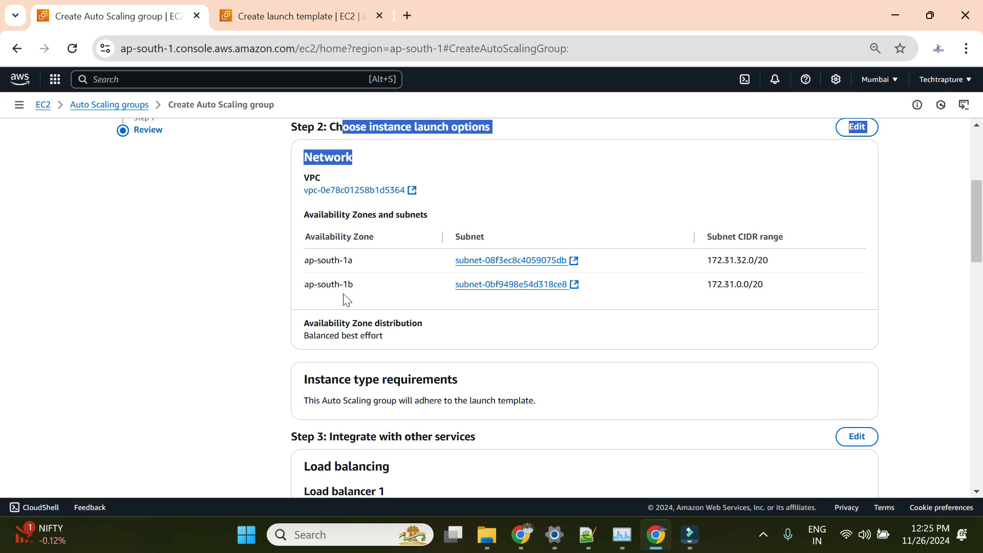
{"action": "scroll", "coordinate": [343, 300], "scroll_direction": "down", "scroll_amount": 1}
{"action": "left_click_drag", "start_coordinate": [395, 262], "coordinate": [305, 269]}
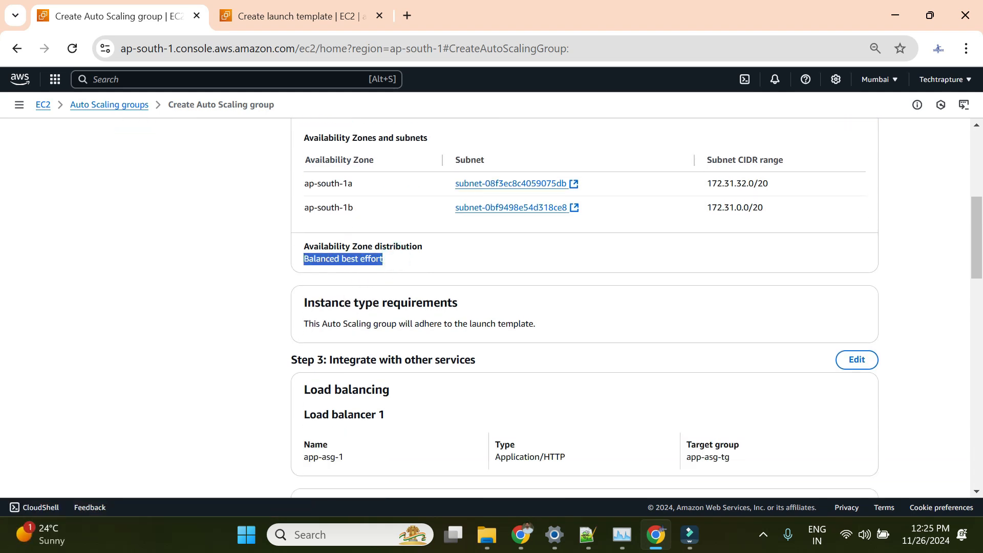
Review the load balancing, health check, group size and scaling limit settings in the summary
{"action": "scroll", "coordinate": [415, 294], "scroll_direction": "down", "scroll_amount": 3}
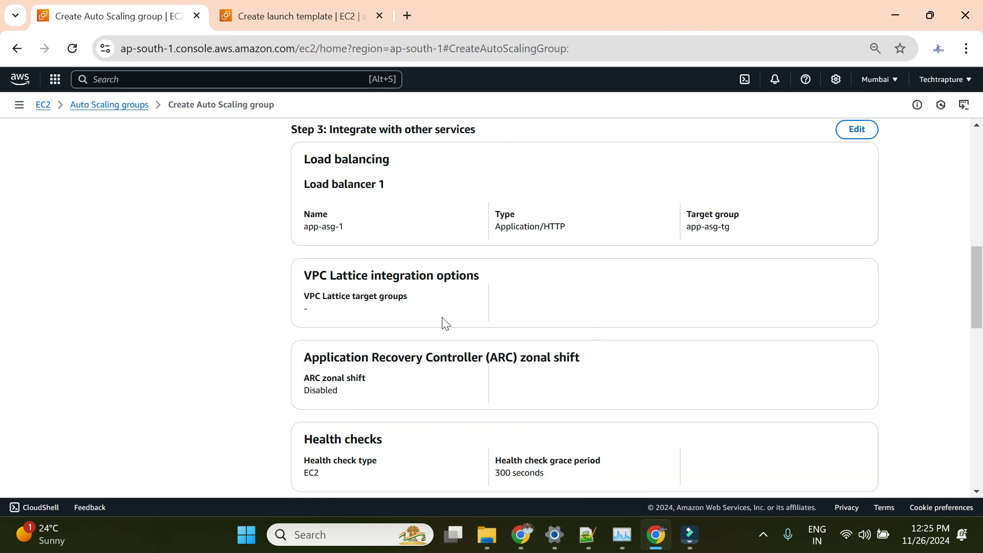
{"action": "scroll", "coordinate": [443, 323], "scroll_direction": "down", "scroll_amount": 3}
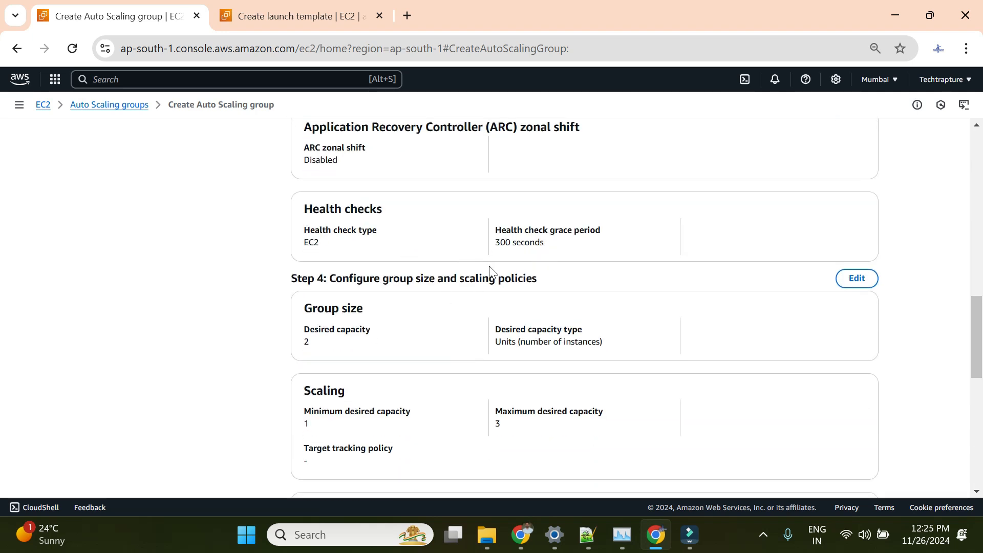
{"action": "scroll", "coordinate": [490, 271], "scroll_direction": "down", "scroll_amount": 3}
{"action": "scroll", "coordinate": [487, 261], "scroll_direction": "up", "scroll_amount": 2}
{"action": "left_click_drag", "start_coordinate": [337, 266], "coordinate": [286, 267]}
{"action": "left_click_drag", "start_coordinate": [533, 347], "coordinate": [477, 346]}
{"action": "scroll", "coordinate": [477, 347], "scroll_direction": "down", "scroll_amount": 1}
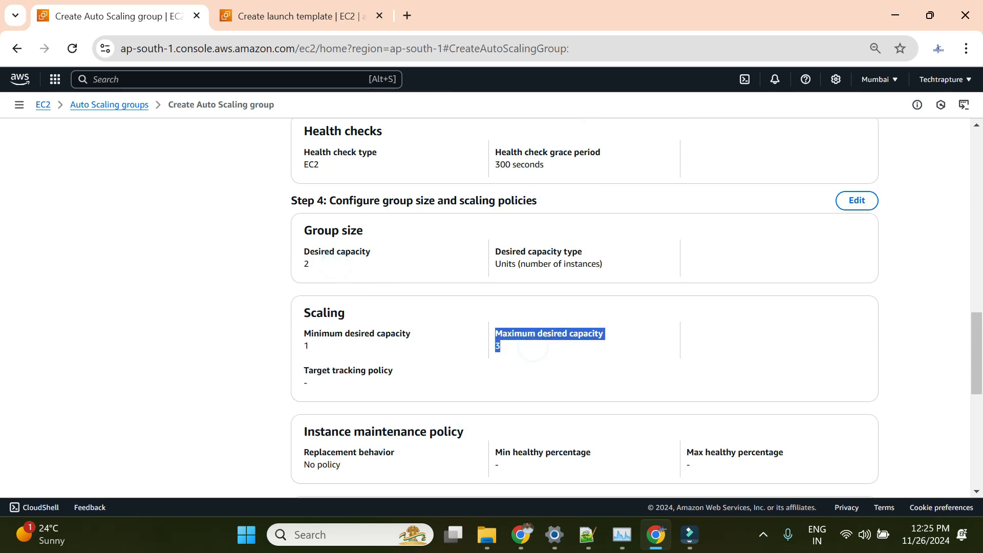
Create the Auto Scaling group with the reviewed settings
{"action": "scroll", "coordinate": [388, 336], "scroll_direction": "down", "scroll_amount": 8}
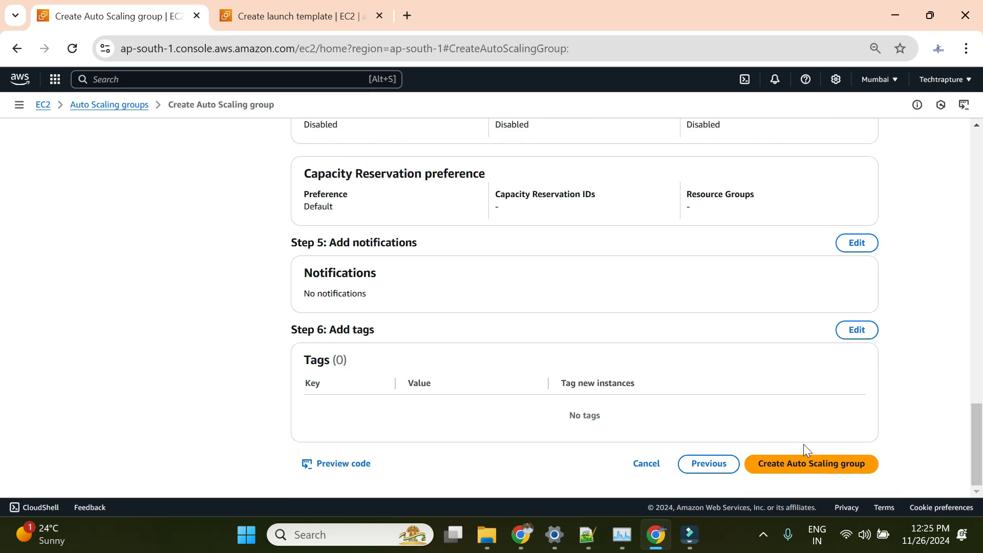
{"action": "left_click", "coordinate": [804, 464]}
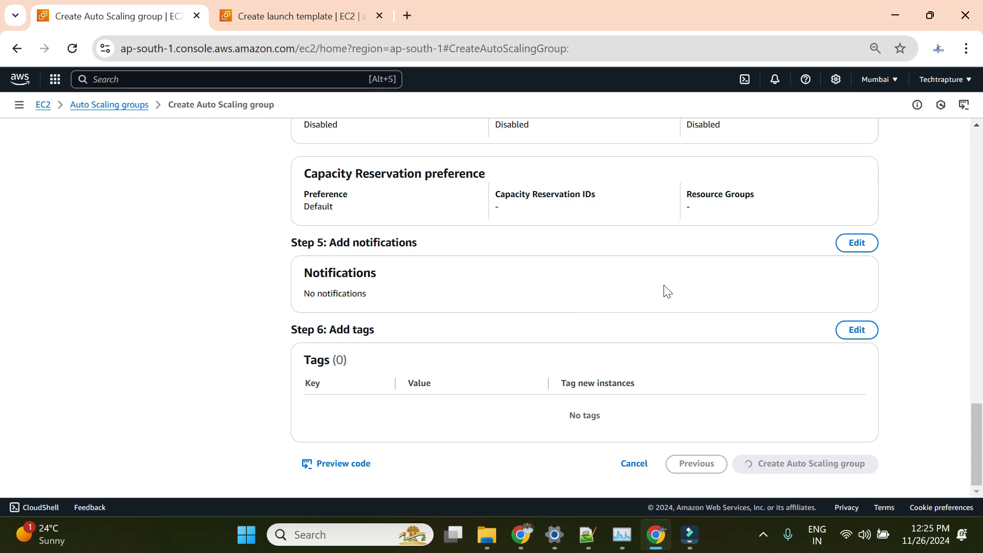
{"action": "scroll", "coordinate": [667, 290], "scroll_direction": "up", "scroll_amount": 20}
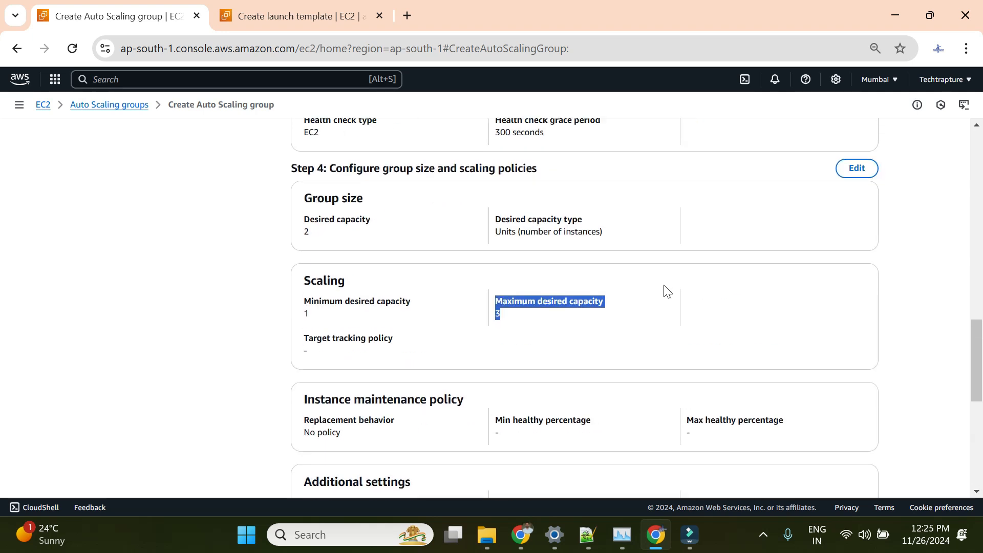
{"action": "scroll", "coordinate": [666, 291], "scroll_direction": "down", "scroll_amount": 20}
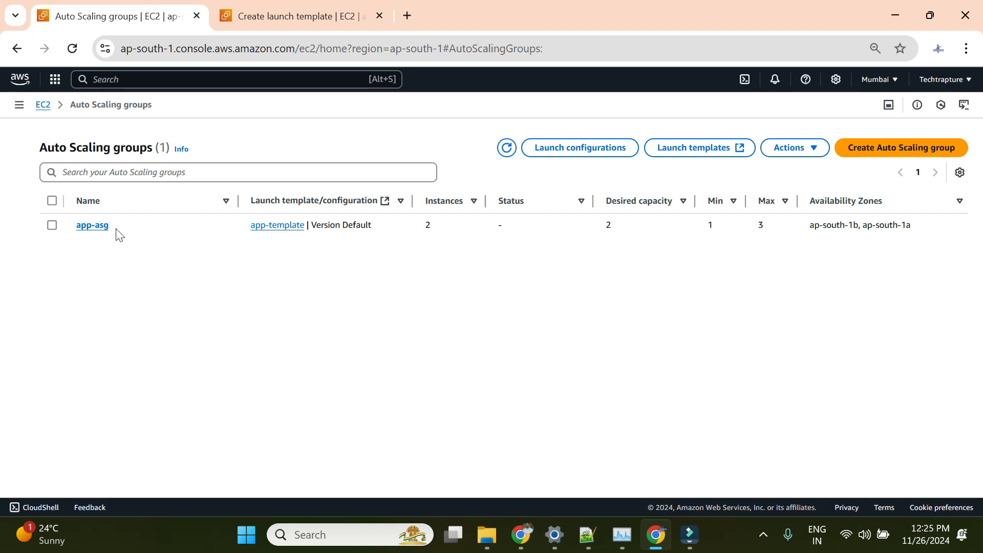
Open the details of app-asg and check the Availability Zones of its instances under instance management
{"action": "left_click", "coordinate": [96, 233]}
{"action": "scroll", "coordinate": [603, 253], "scroll_direction": "down", "scroll_amount": 1}
{"action": "left_click", "coordinate": [499, 250]}
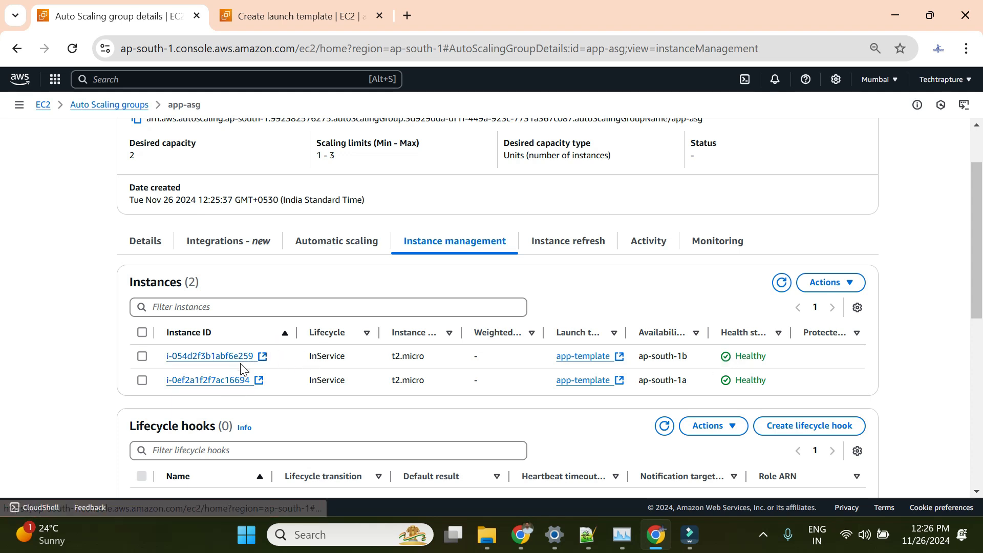
{"action": "left_click_drag", "start_coordinate": [691, 354], "coordinate": [638, 380]}
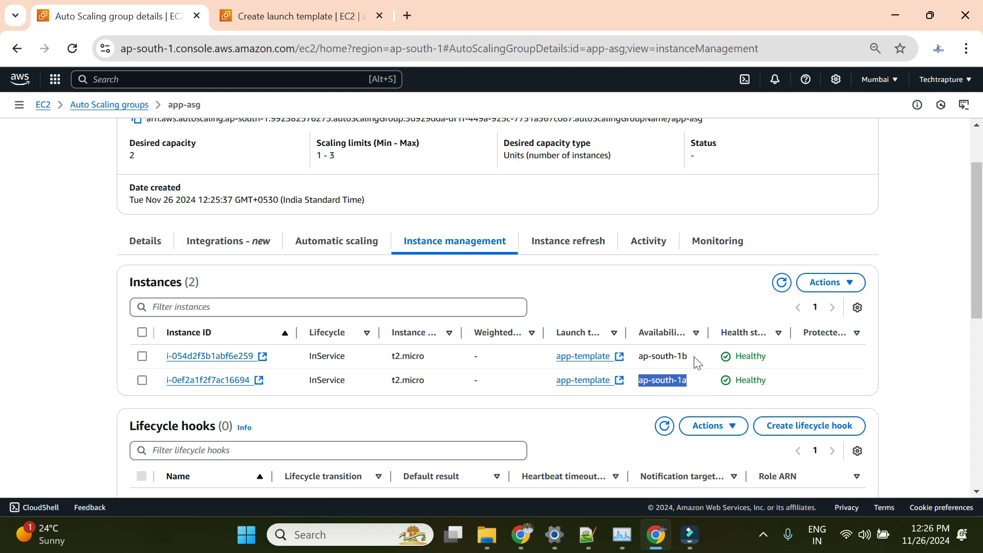
{"action": "left_click_drag", "start_coordinate": [696, 362], "coordinate": [643, 356]}
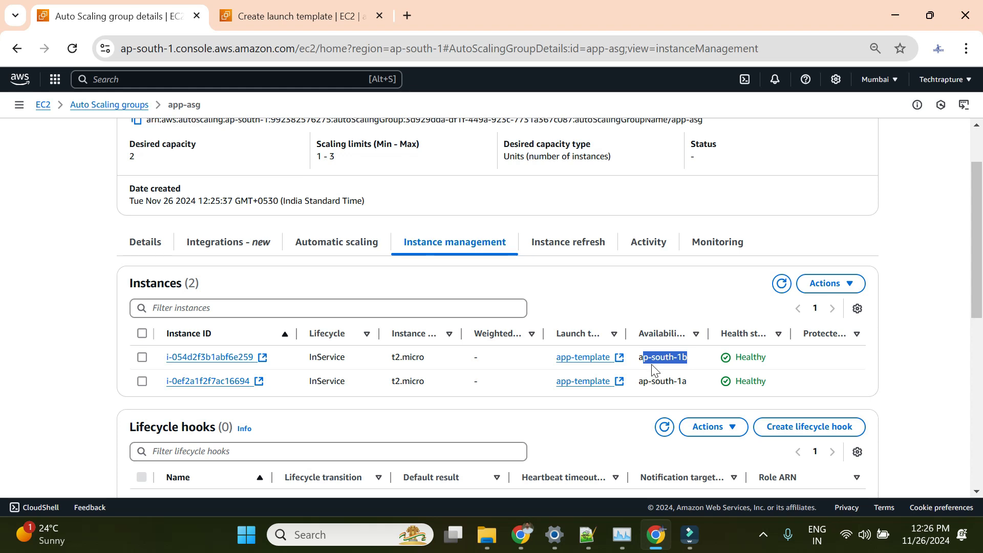
{"action": "scroll", "coordinate": [651, 364], "scroll_direction": "up", "scroll_amount": 2}
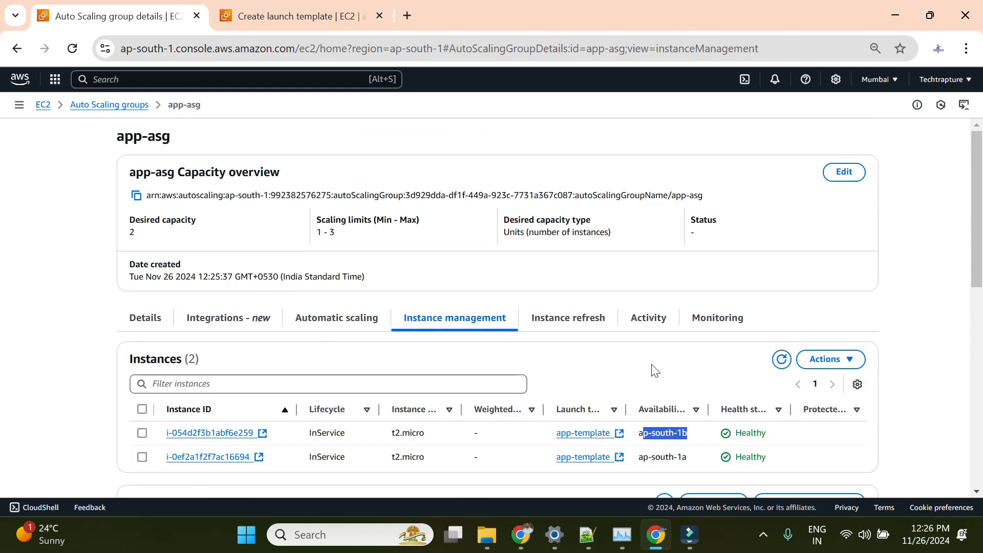
Return to the Auto Scaling groups list and duplicate it in a second browser tab
{"action": "left_click", "coordinate": [130, 105]}
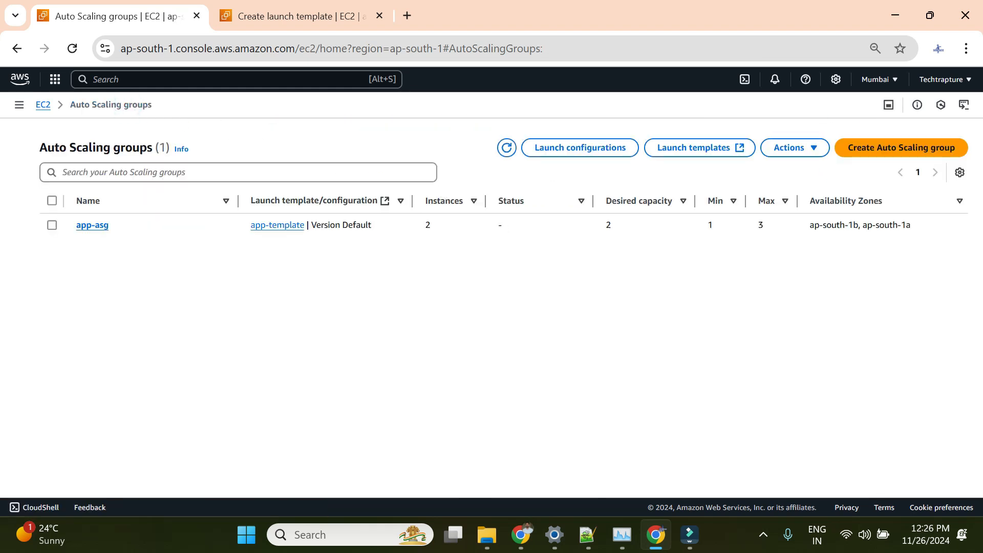
{"action": "right_click", "coordinate": [151, 22]}
{"action": "left_click", "coordinate": [207, 156]}
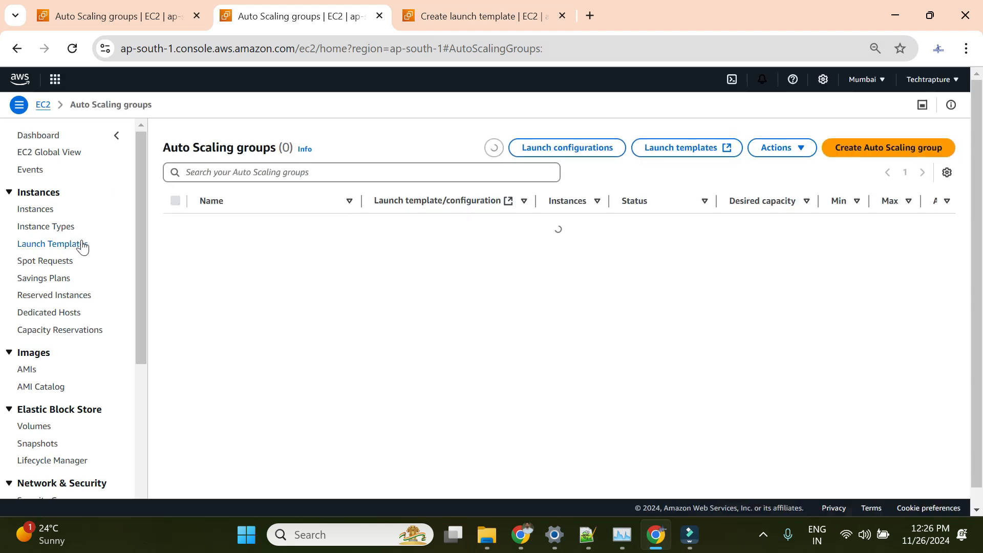
Open the details of the load balancer app-asg-1 from the EC2 load balancers list
{"action": "scroll", "coordinate": [81, 245], "scroll_direction": "down", "scroll_amount": 2}
{"action": "scroll", "coordinate": [83, 256], "scroll_direction": "down", "scroll_amount": 2}
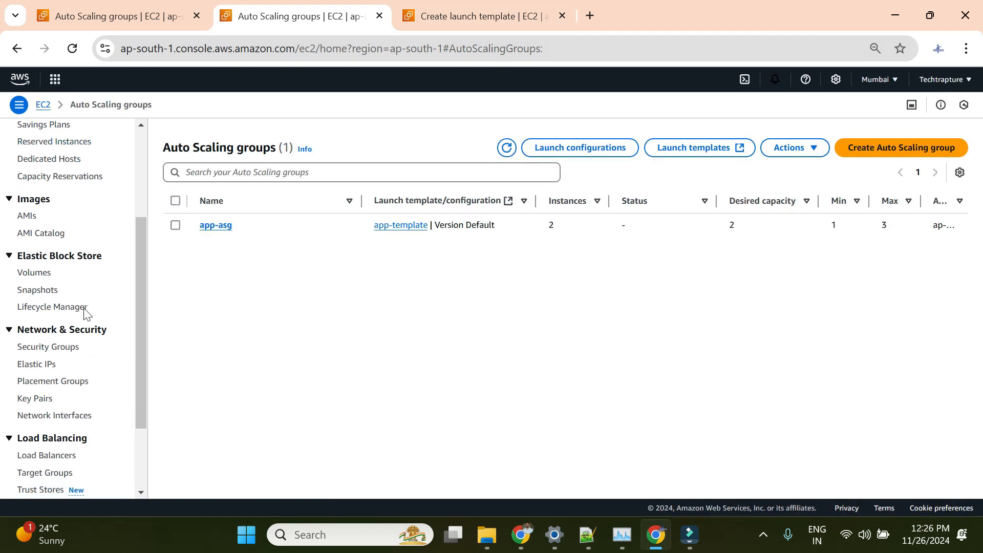
{"action": "scroll", "coordinate": [76, 348], "scroll_direction": "down", "scroll_amount": 2}
{"action": "left_click", "coordinate": [90, 381]}
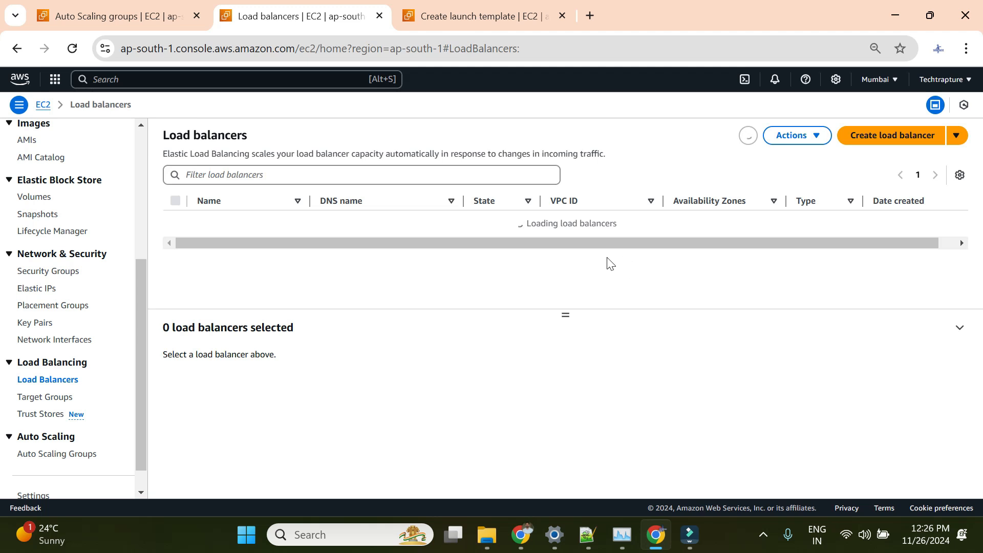
{"action": "left_click_drag", "start_coordinate": [567, 312], "coordinate": [567, 372]}
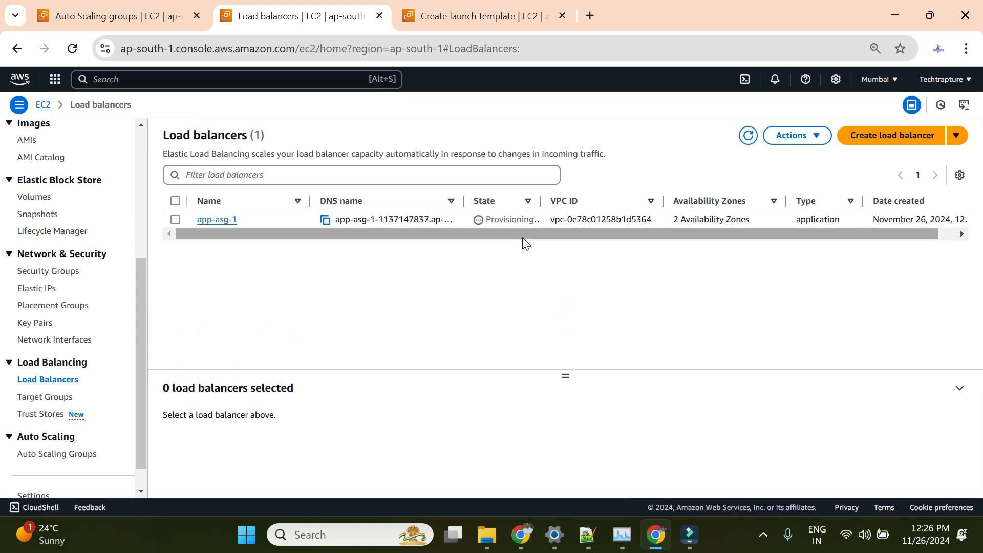
{"action": "left_click", "coordinate": [217, 219]}
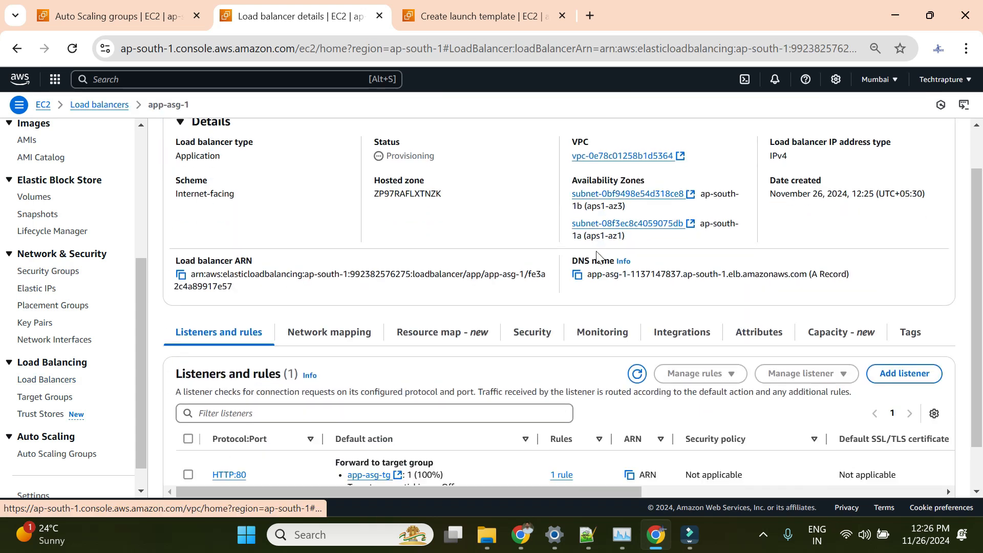
Review the status, Availability Zones, DNS name and listener rules of the load balancer app-asg-1
{"action": "scroll", "coordinate": [563, 266], "scroll_direction": "down", "scroll_amount": 2}
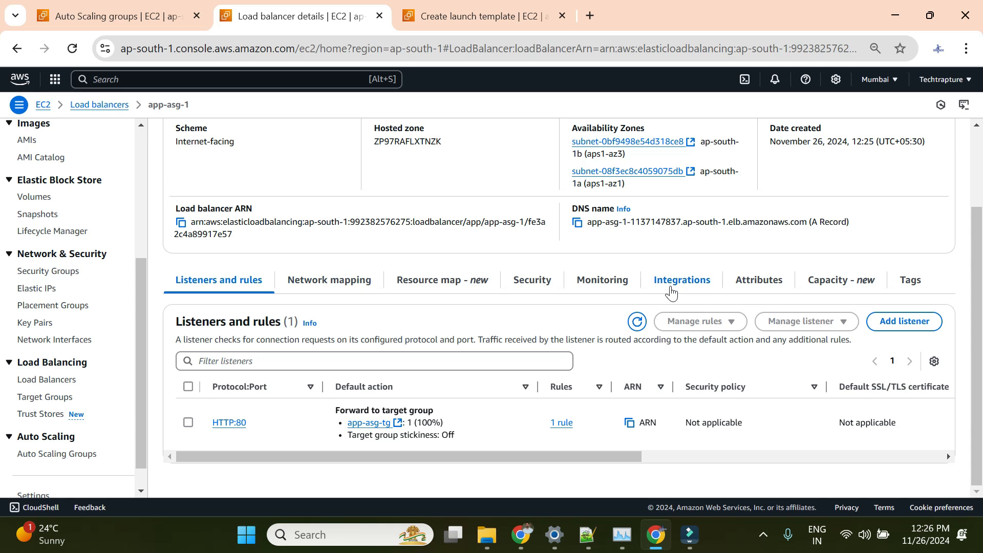
{"action": "left_click", "coordinate": [604, 285]}
{"action": "left_click", "coordinate": [253, 382]}
{"action": "scroll", "coordinate": [506, 255], "scroll_direction": "down", "scroll_amount": 2}
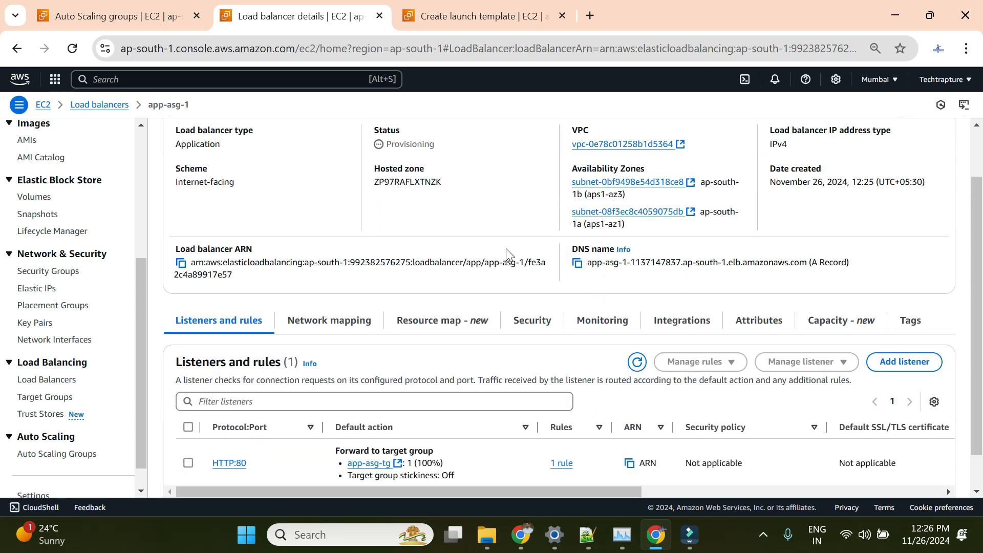
{"action": "scroll", "coordinate": [508, 262], "scroll_direction": "up", "scroll_amount": 2}
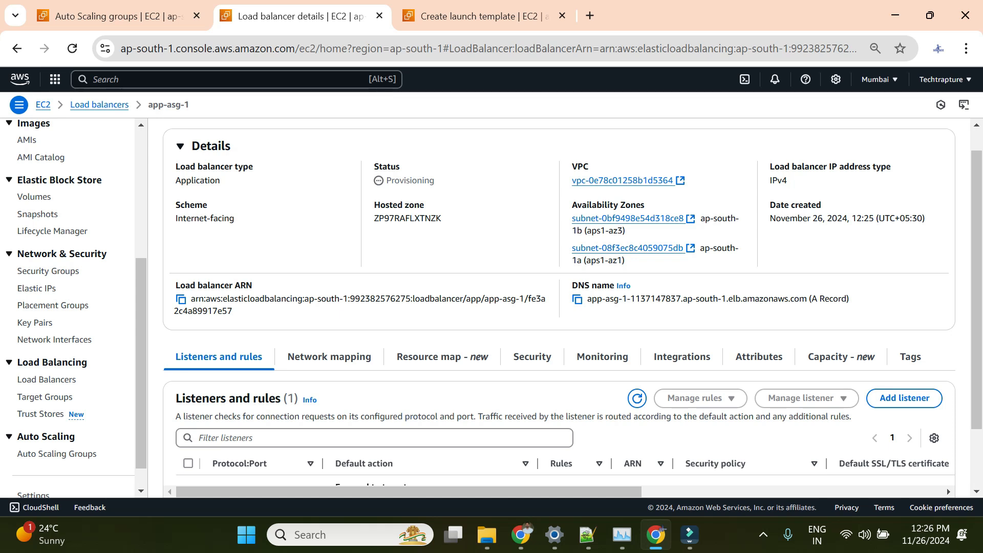
{"action": "scroll", "coordinate": [754, 191], "scroll_direction": "up", "scroll_amount": 1}
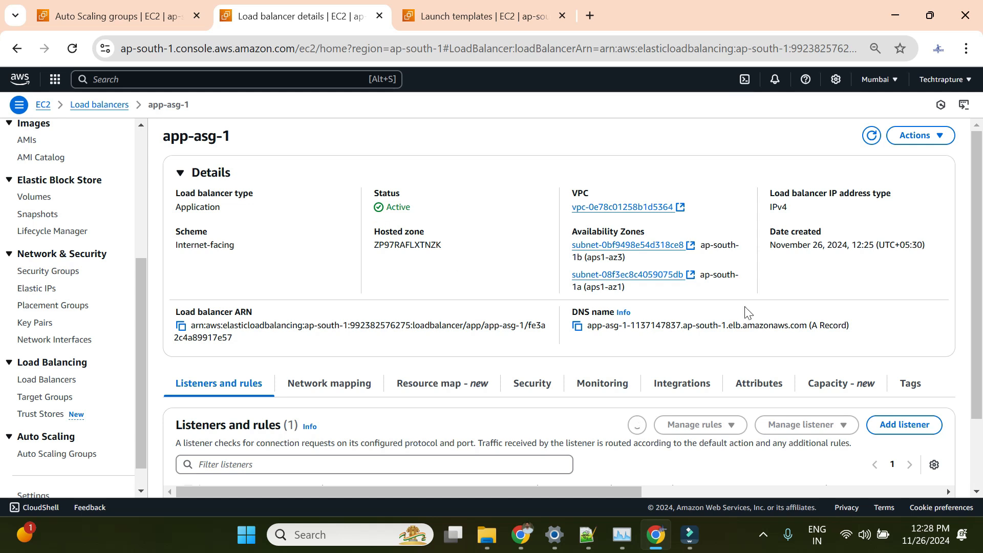
Copy the load balancer's DNS name and load it in a new browser tab
{"action": "left_click", "coordinate": [582, 329]}
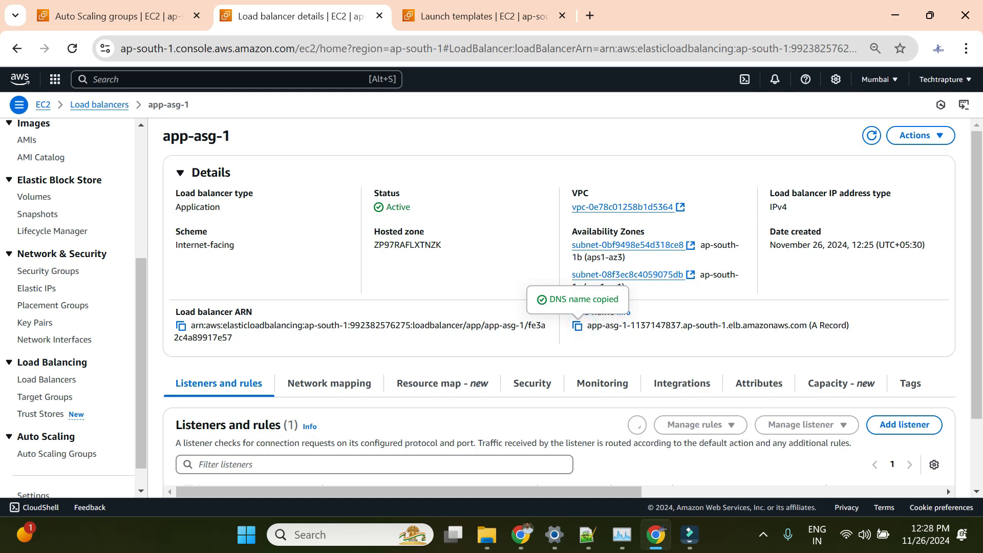
{"action": "left_click", "coordinate": [578, 327]}
{"action": "left_click", "coordinate": [591, 11]}
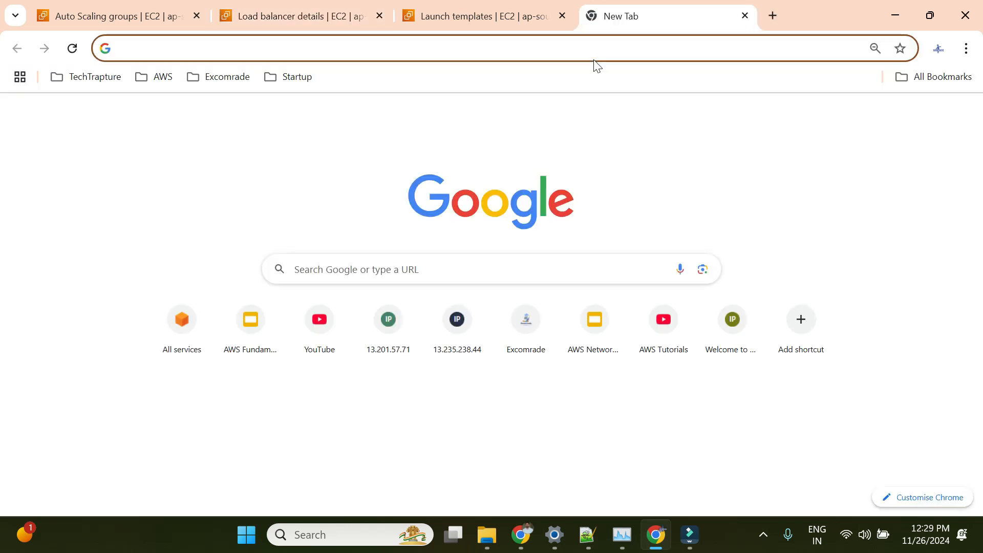
{"action": "key", "text": "ctrl+v"}
{"action": "key", "text": "Return"}
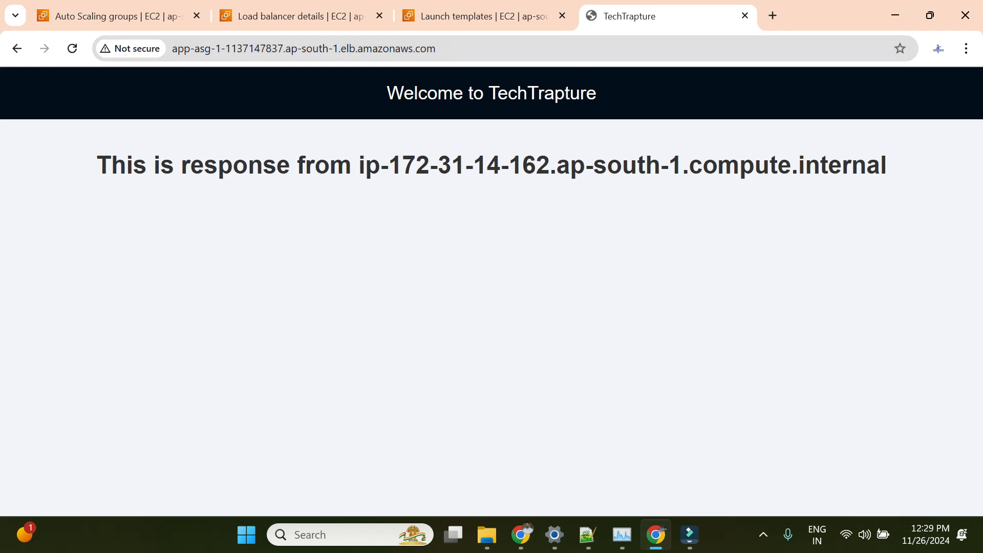
Examine the welcome header and the responding hostname on the served web page
{"action": "left_click_drag", "start_coordinate": [386, 93], "coordinate": [612, 91]}
{"action": "left_click", "coordinate": [394, 167]}
{"action": "left_click_drag", "start_coordinate": [93, 164], "coordinate": [907, 162]}
{"action": "triple_click", "coordinate": [849, 163]}
{"action": "triple_click", "coordinate": [678, 172]}
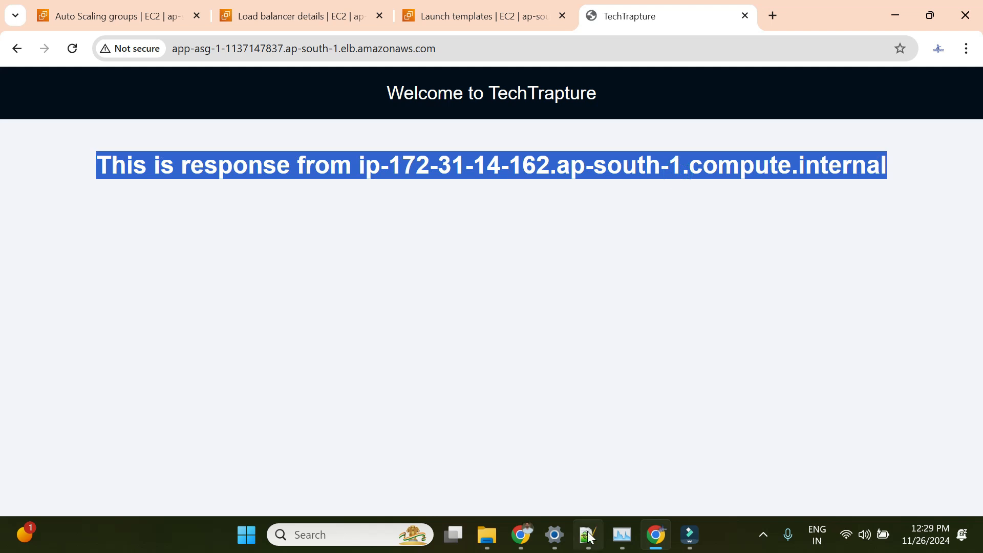
Switch to Notepad++ and check the $(hostname -f) expression in the response line of the user data script
{"action": "left_click", "coordinate": [587, 535]}
{"action": "left_click", "coordinate": [483, 330]}
{"action": "scroll", "coordinate": [483, 330], "scroll_direction": "down", "scroll_amount": 2}
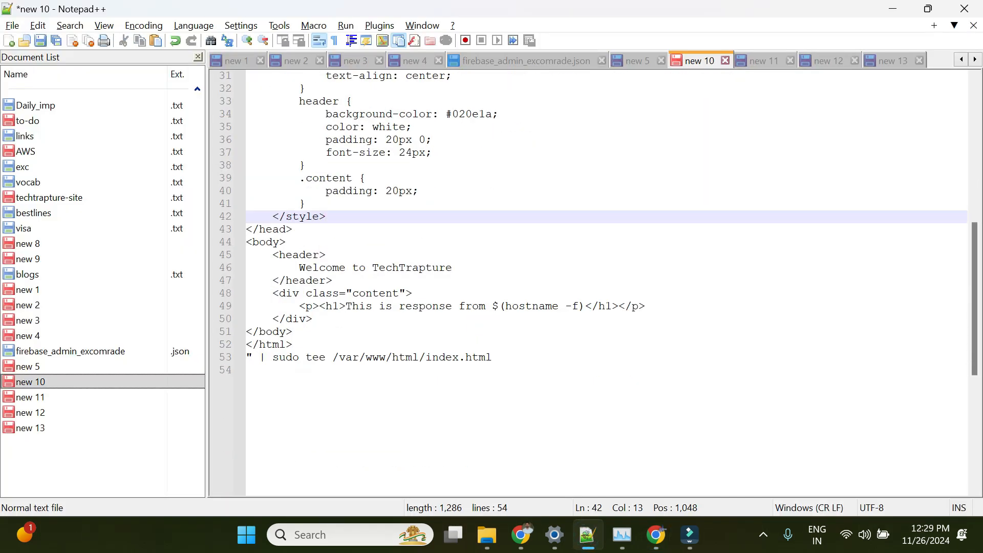
{"action": "left_click_drag", "start_coordinate": [253, 305], "coordinate": [645, 306]}
{"action": "left_click", "coordinate": [501, 321]}
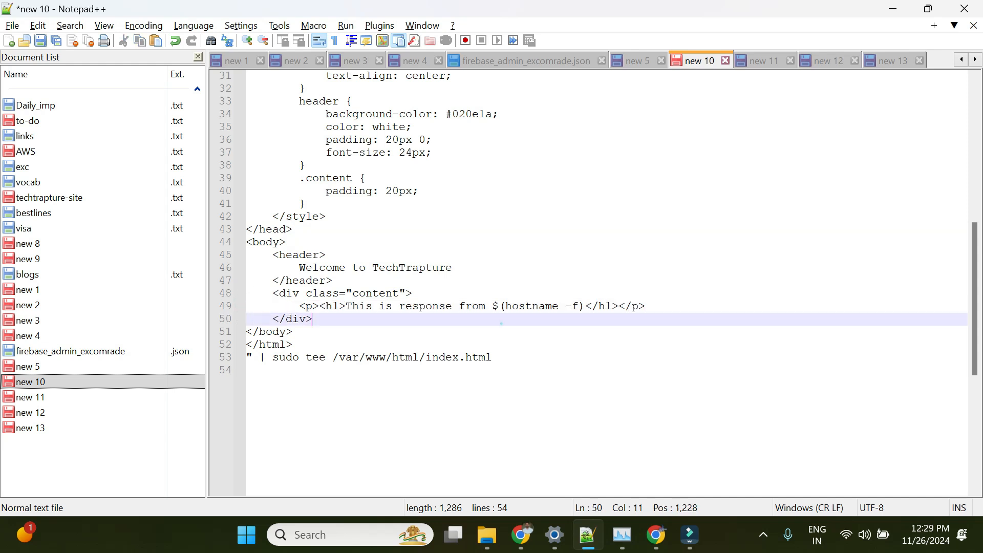
{"action": "left_click_drag", "start_coordinate": [492, 306], "coordinate": [585, 305]}
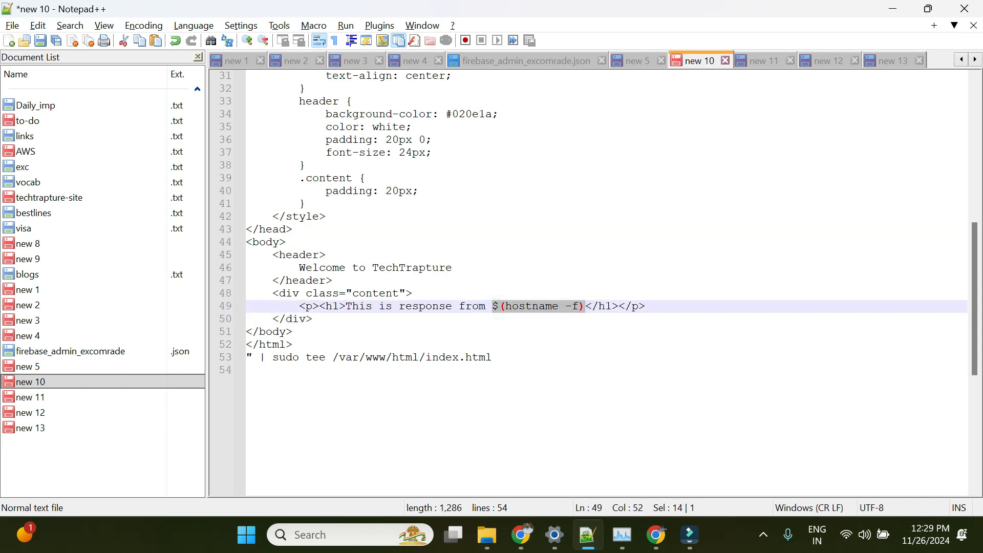
{"action": "left_click_drag", "start_coordinate": [588, 312], "coordinate": [591, 313]}
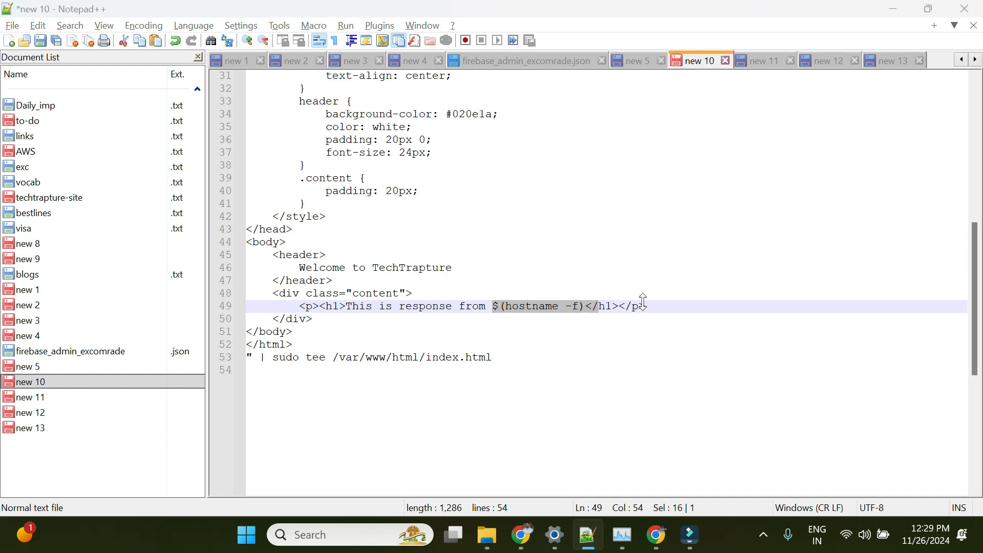
Return to the AWS console and check the instances of app-asg and their available table attributes under instance management
{"action": "key", "text": "alt+Tab"}
{"action": "left_click", "coordinate": [102, 17]}
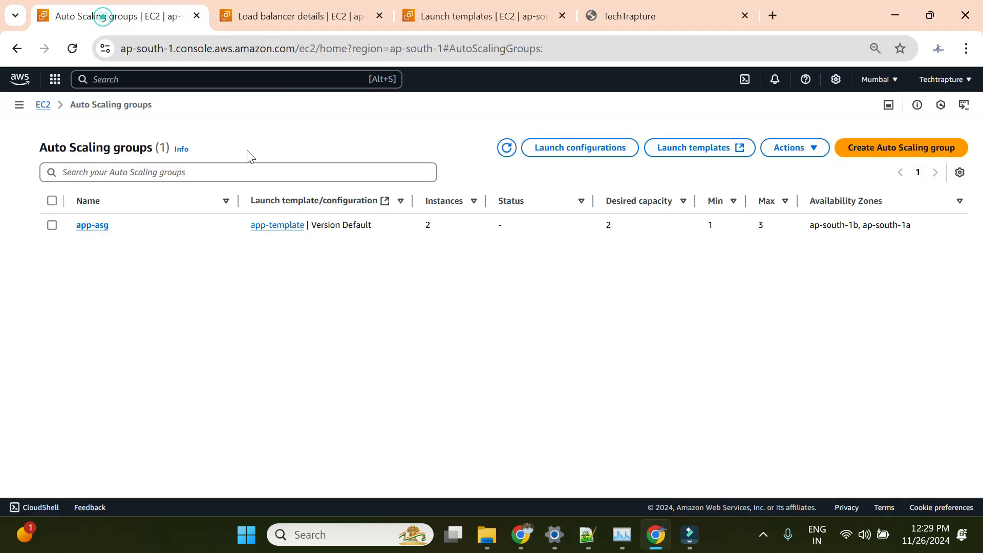
{"action": "left_click", "coordinate": [92, 225]}
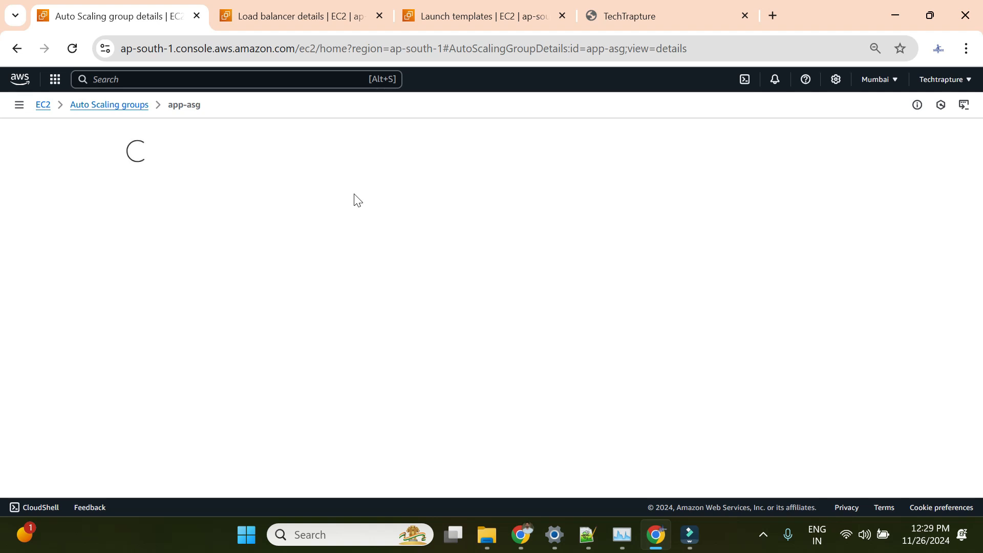
{"action": "left_click", "coordinate": [446, 322]}
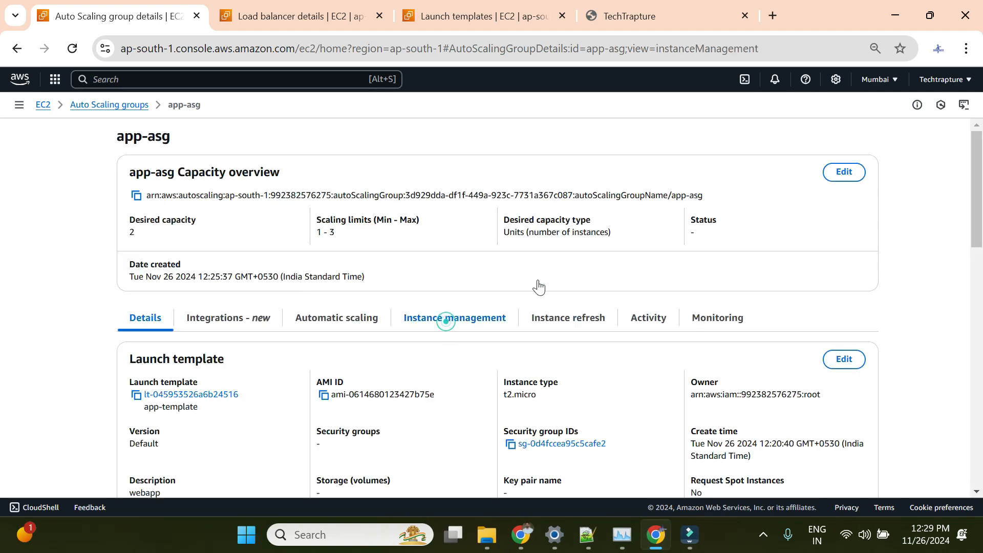
{"action": "scroll", "coordinate": [528, 318], "scroll_direction": "down", "scroll_amount": 1}
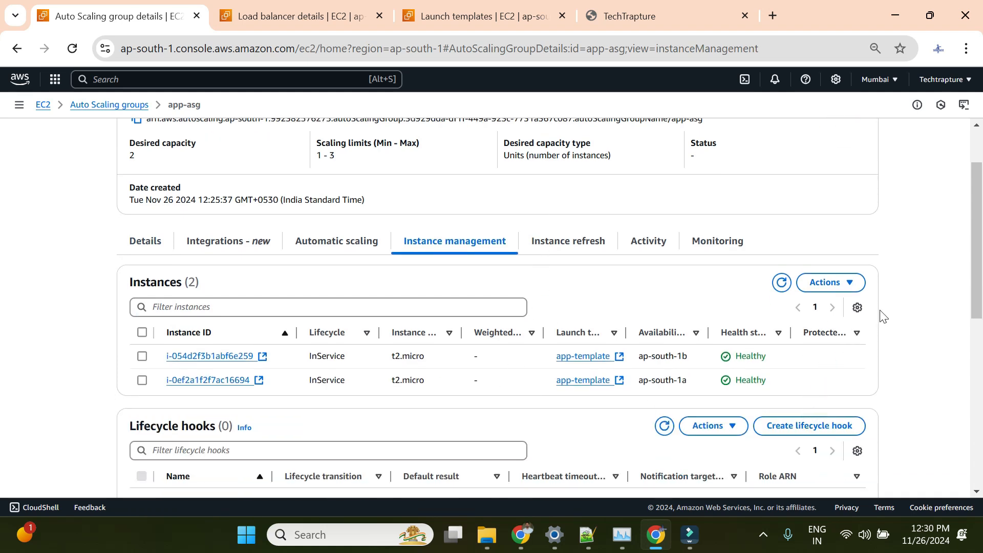
{"action": "left_click", "coordinate": [858, 308]}
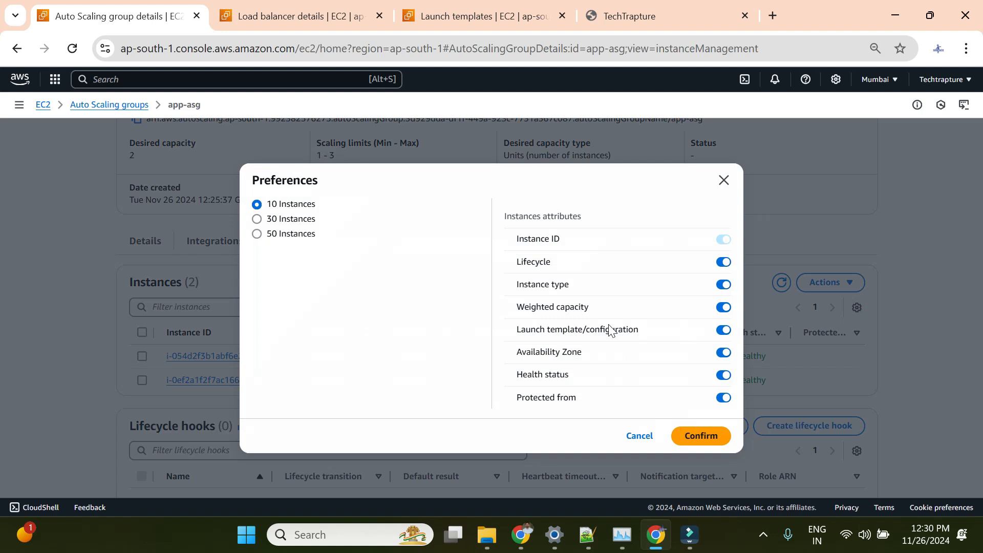
{"action": "left_click", "coordinate": [722, 182]}
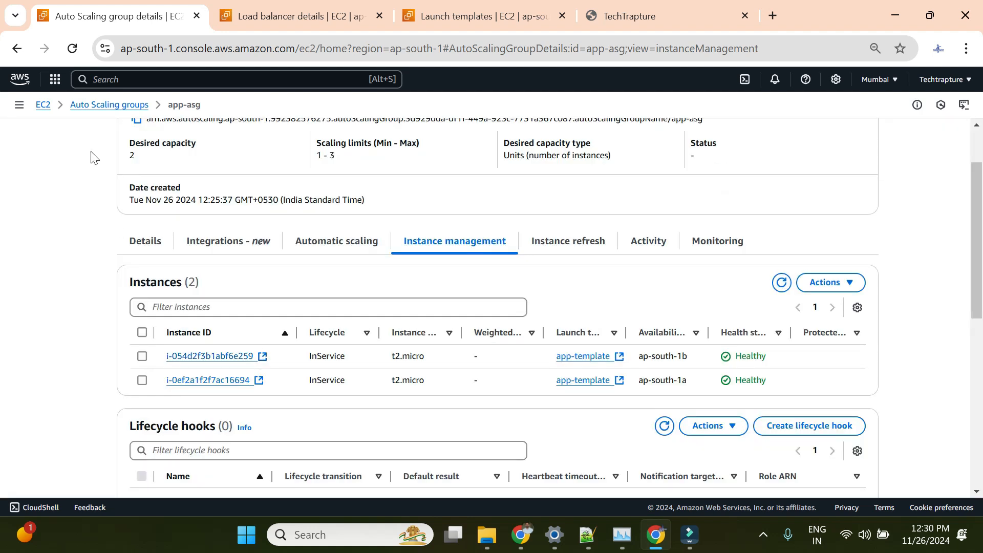
List the running EC2 instances and check their public IPv4 addresses
{"action": "left_click", "coordinate": [43, 104]}
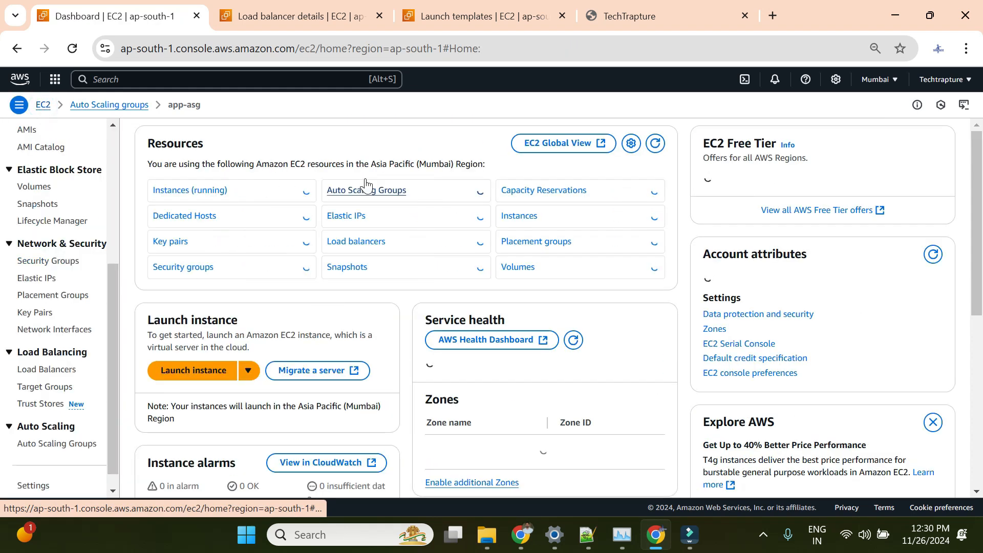
{"action": "left_click", "coordinate": [201, 191]}
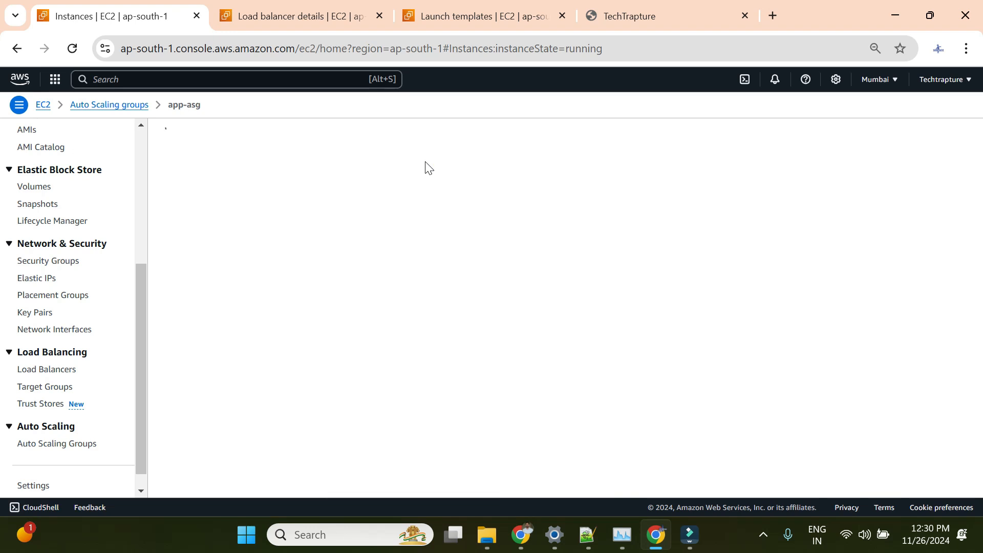
{"action": "left_click_drag", "start_coordinate": [442, 256], "coordinate": [643, 267]}
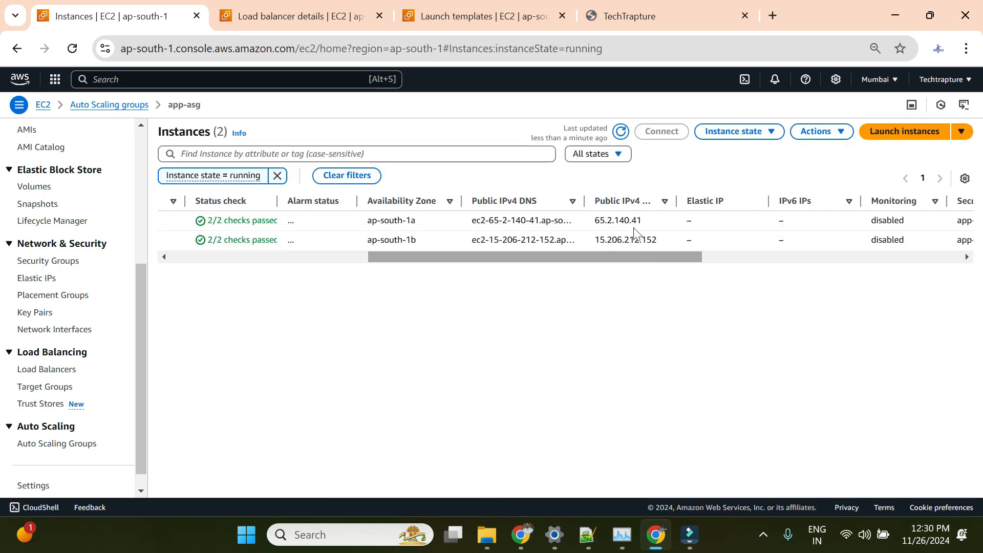
{"action": "left_click_drag", "start_coordinate": [593, 220], "coordinate": [654, 223]}
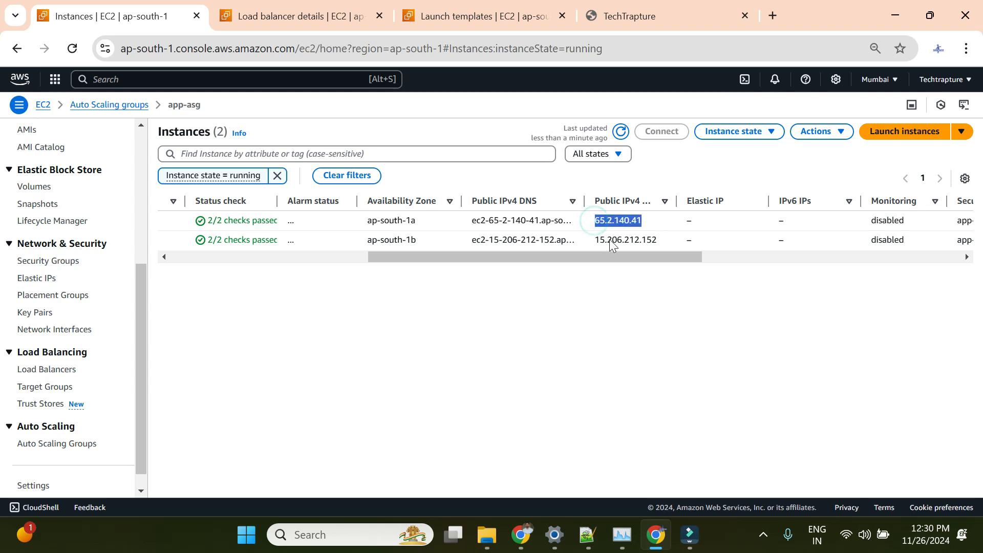
{"action": "left_click_drag", "start_coordinate": [596, 236], "coordinate": [674, 266]}
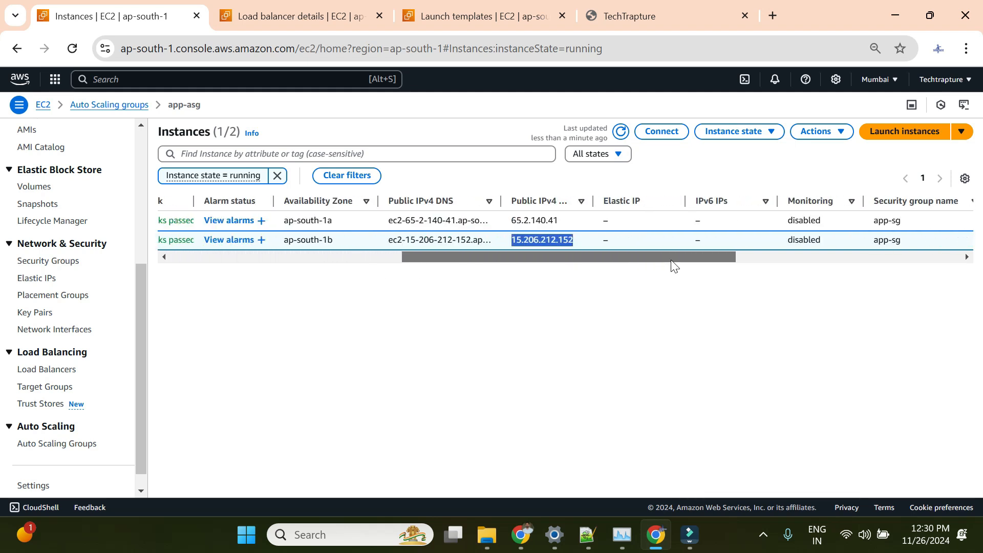
{"action": "left_click", "coordinate": [631, 272]}
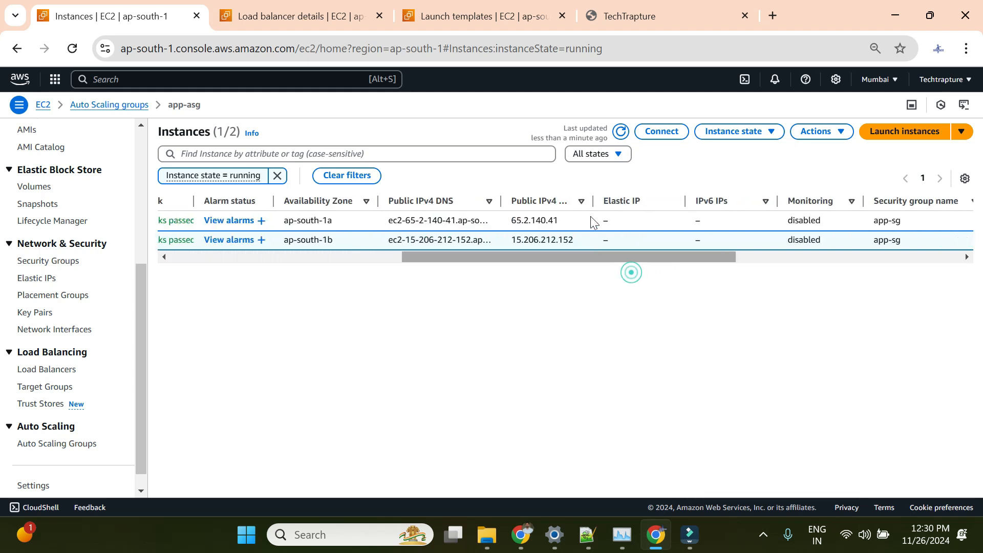
Compare the IP address in the web page's responding hostname with the details in the running instances list
{"action": "left_click", "coordinate": [640, 22]}
{"action": "left_click", "coordinate": [557, 214]}
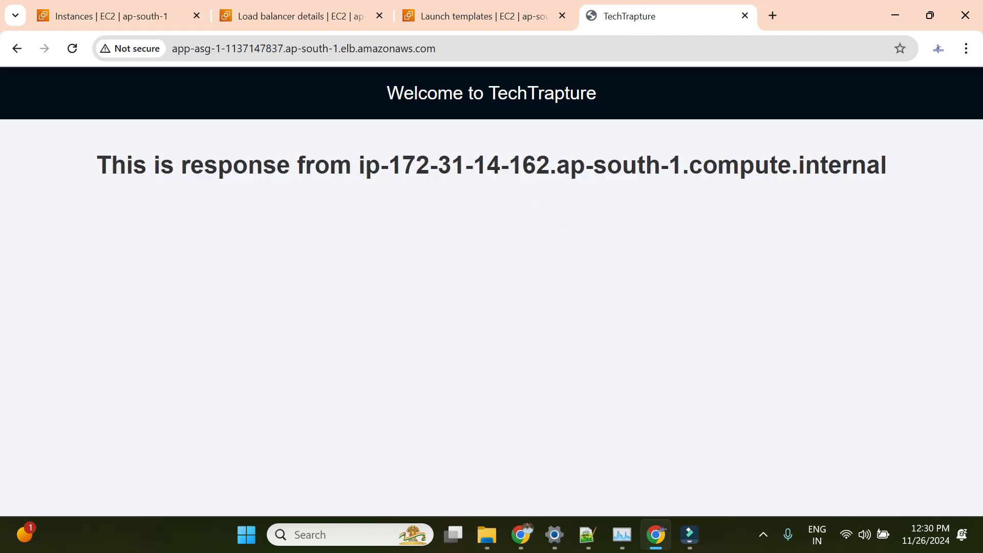
{"action": "double_click", "coordinate": [392, 163]}
{"action": "left_click_drag", "start_coordinate": [392, 162], "coordinate": [536, 165]}
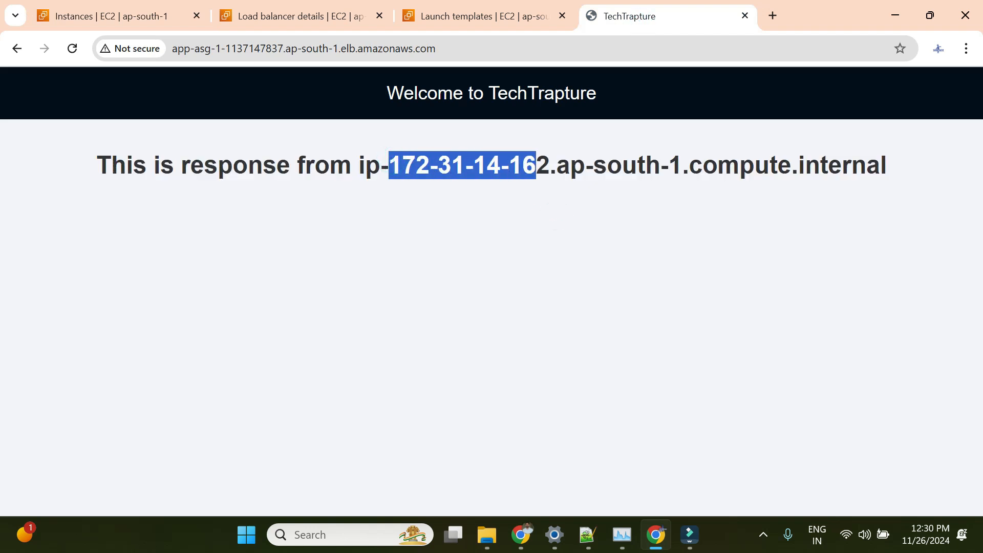
{"action": "left_click", "coordinate": [489, 20]}
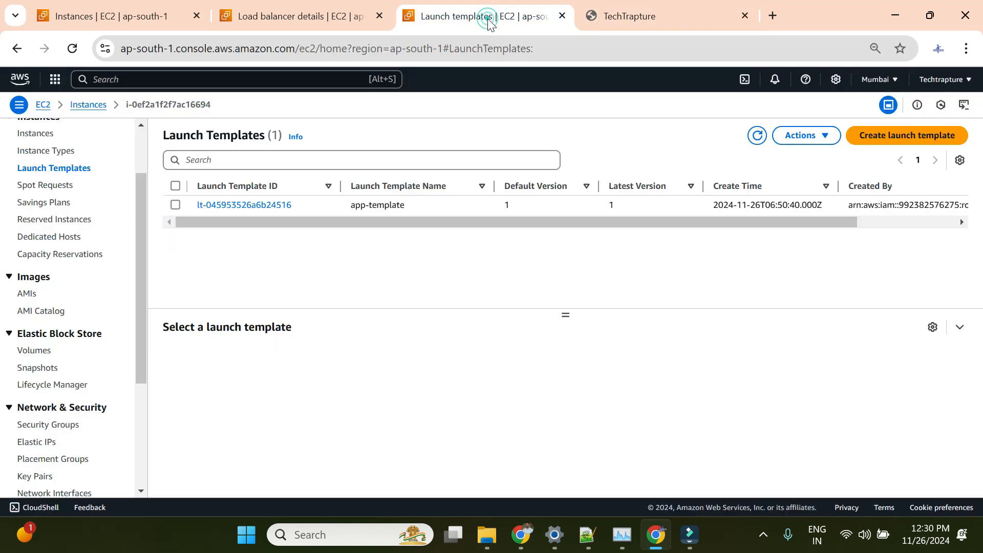
{"action": "left_click", "coordinate": [328, 15]}
{"action": "left_click", "coordinate": [136, 11]}
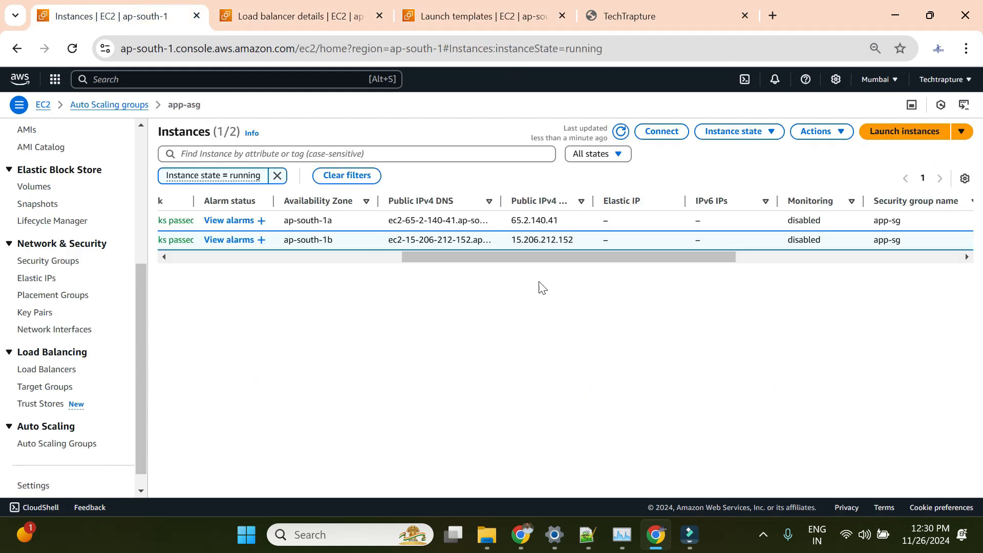
{"action": "left_click_drag", "start_coordinate": [543, 258], "coordinate": [422, 258]}
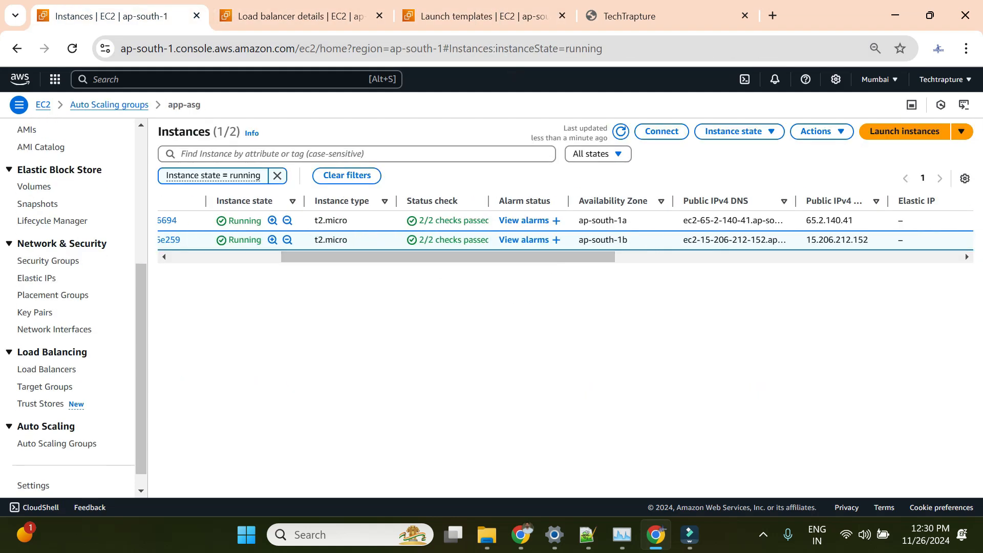
Reload the load balancer's web page and check which host responds
{"action": "left_click", "coordinate": [619, 4]}
{"action": "left_click", "coordinate": [72, 48]}
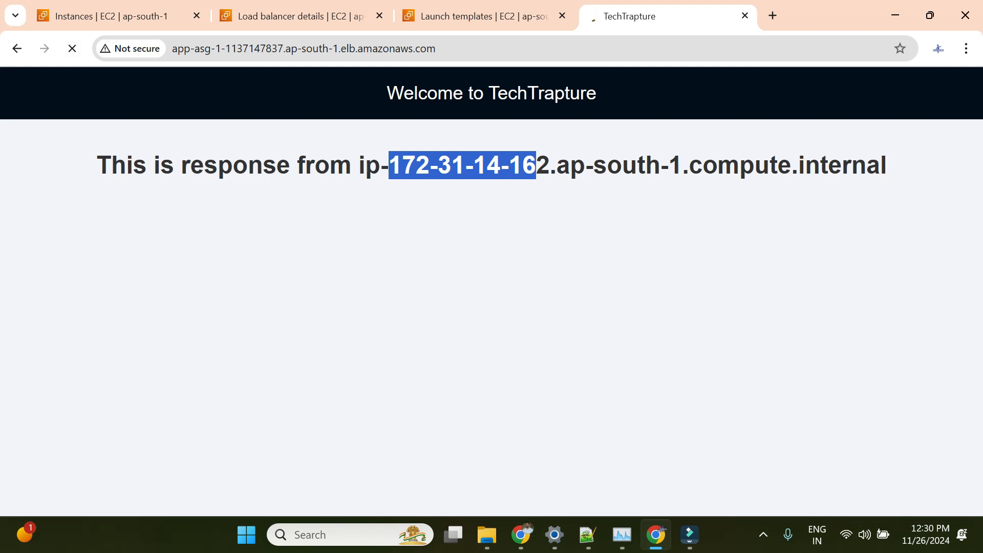
{"action": "triple_click", "coordinate": [532, 165]}
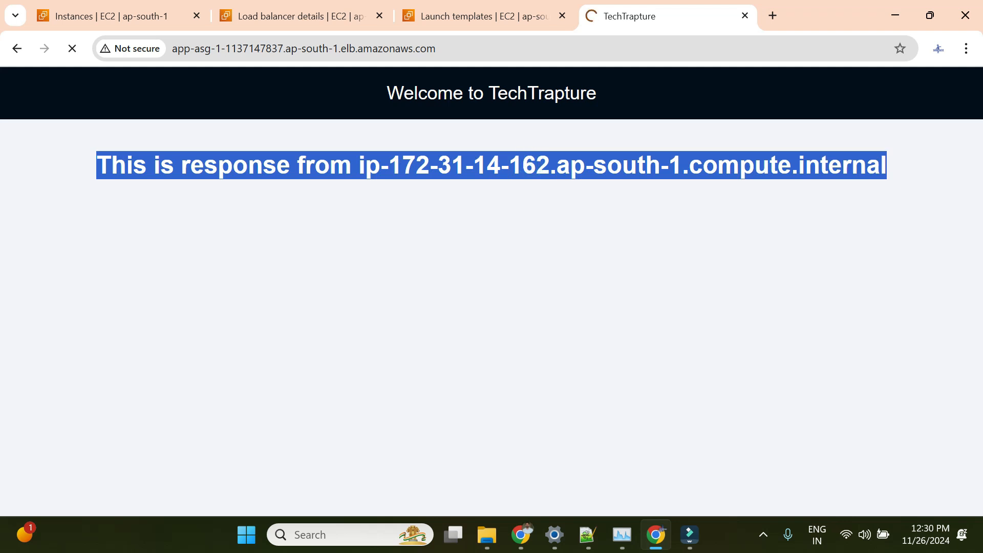
Return to the running EC2 instances list, open the details of the ap-south-1a instance and copy its private IPv4 address
{"action": "left_click", "coordinate": [138, 10]}
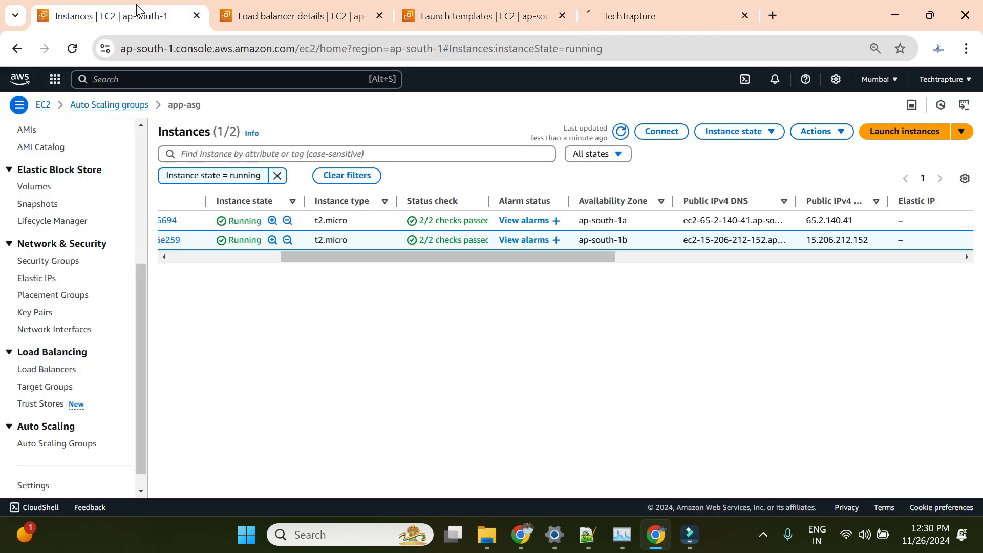
{"action": "left_click", "coordinate": [247, 257]}
{"action": "left_click", "coordinate": [405, 220]}
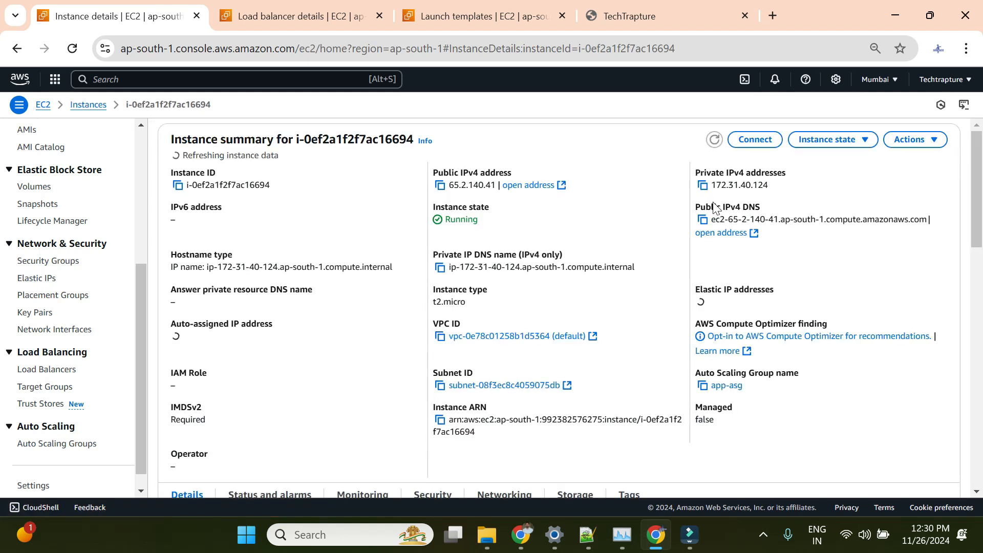
{"action": "left_click", "coordinate": [702, 185]}
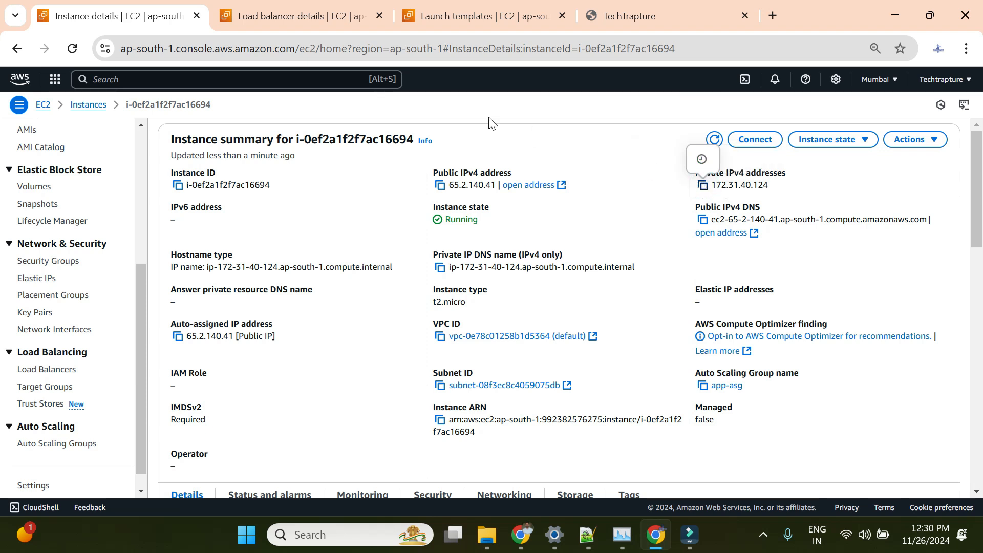
In a duplicate browser tab, filter the EC2 instances to Running and view the details of the ap-south-1b instance
{"action": "right_click", "coordinate": [159, 15]}
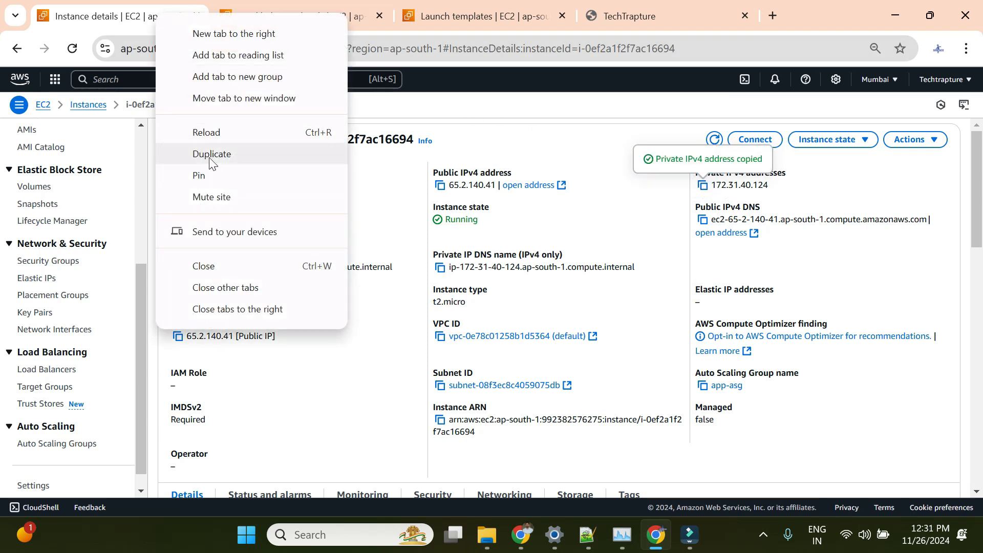
{"action": "left_click", "coordinate": [211, 154]}
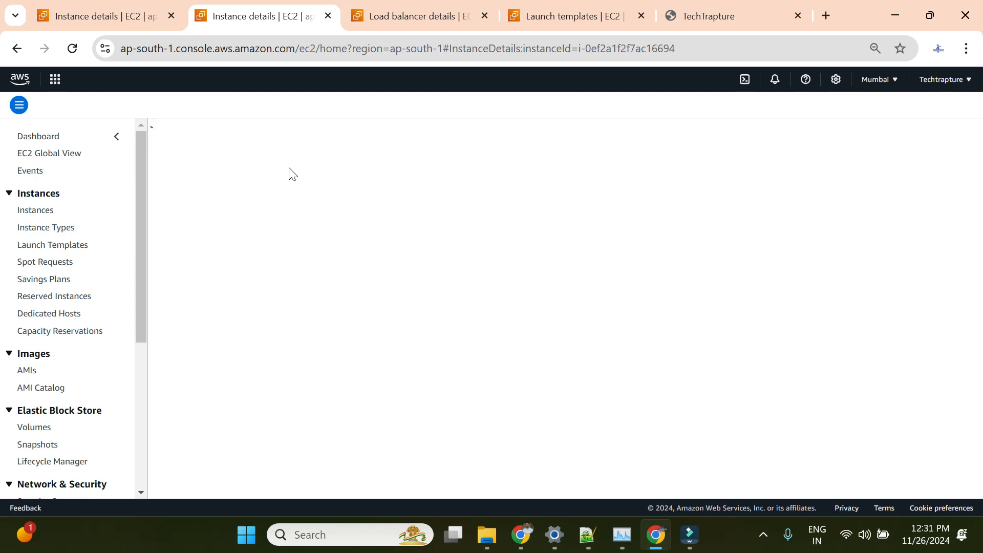
{"action": "left_click", "coordinate": [87, 105]}
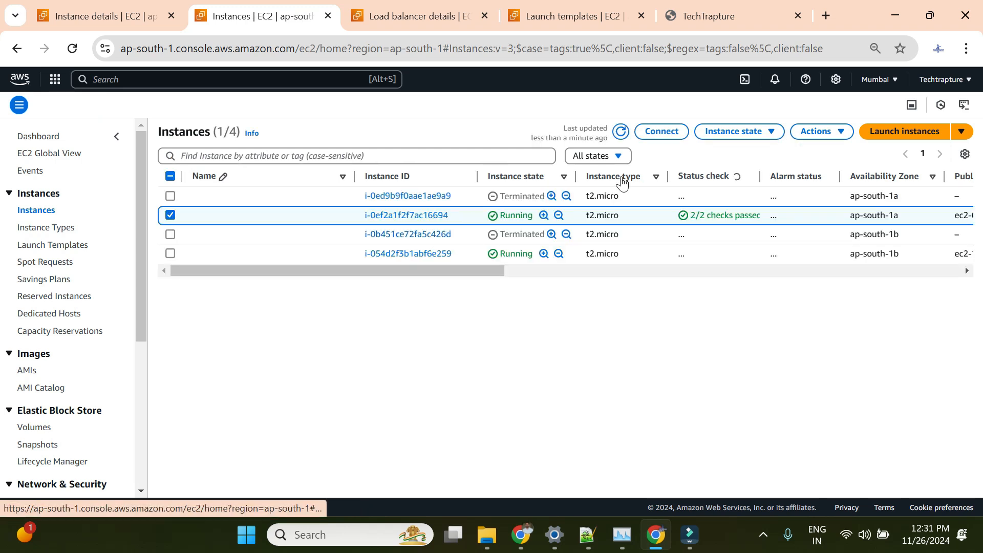
{"action": "left_click", "coordinate": [606, 159]}
{"action": "left_click", "coordinate": [606, 156]}
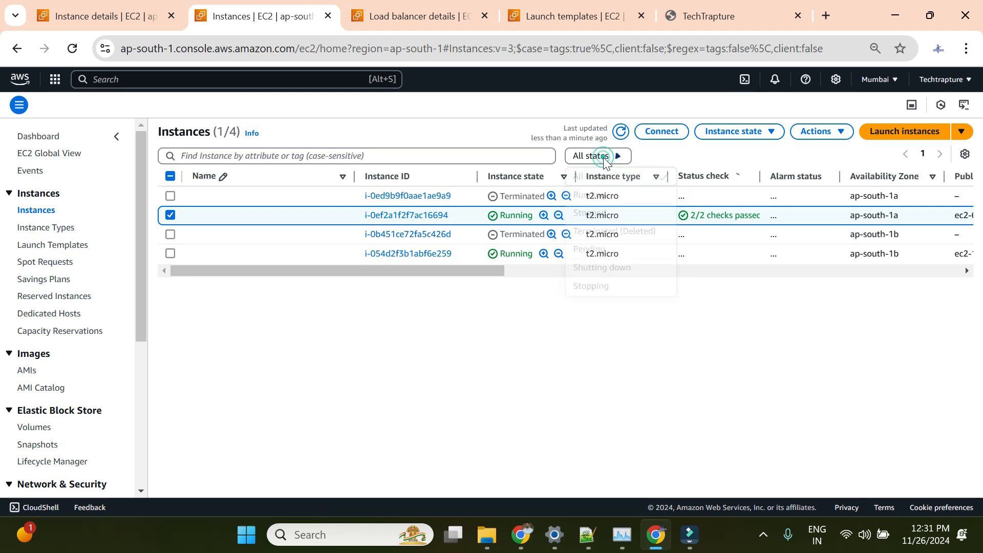
{"action": "left_click", "coordinate": [598, 194]}
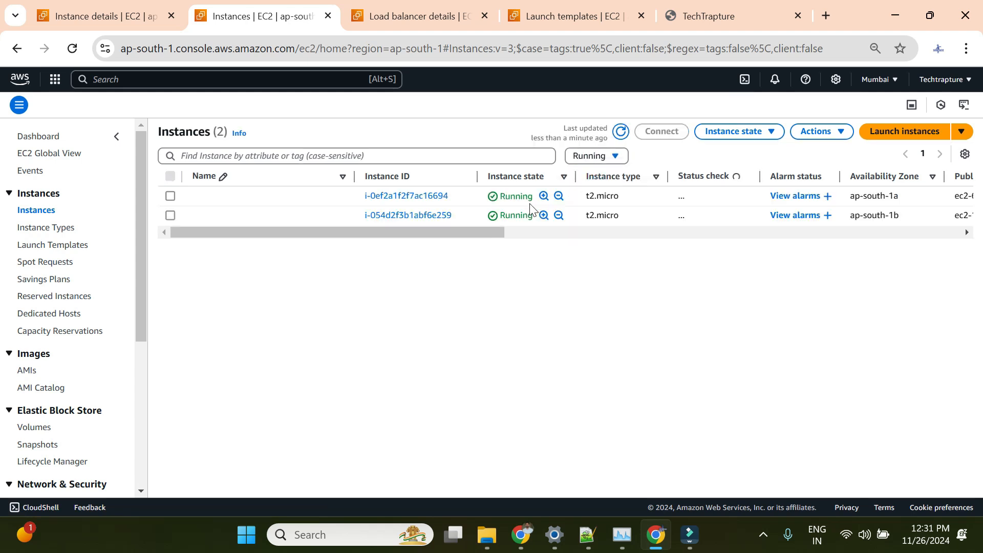
{"action": "left_click", "coordinate": [423, 216]}
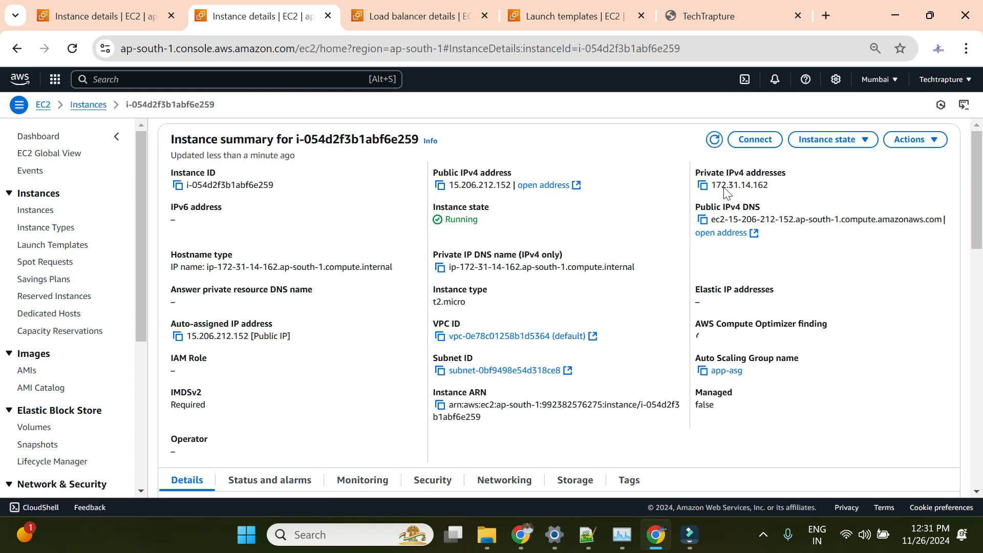
Compare the ap-south-1a instance's private IPv4 address with the IP in the web page's responding hostname
{"action": "left_click", "coordinate": [134, 24]}
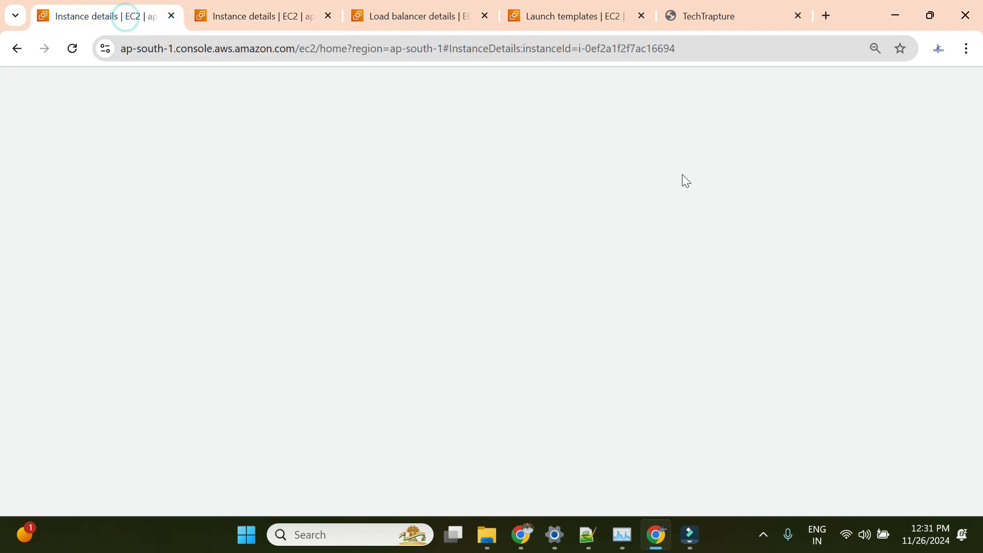
{"action": "left_click", "coordinate": [703, 184]}
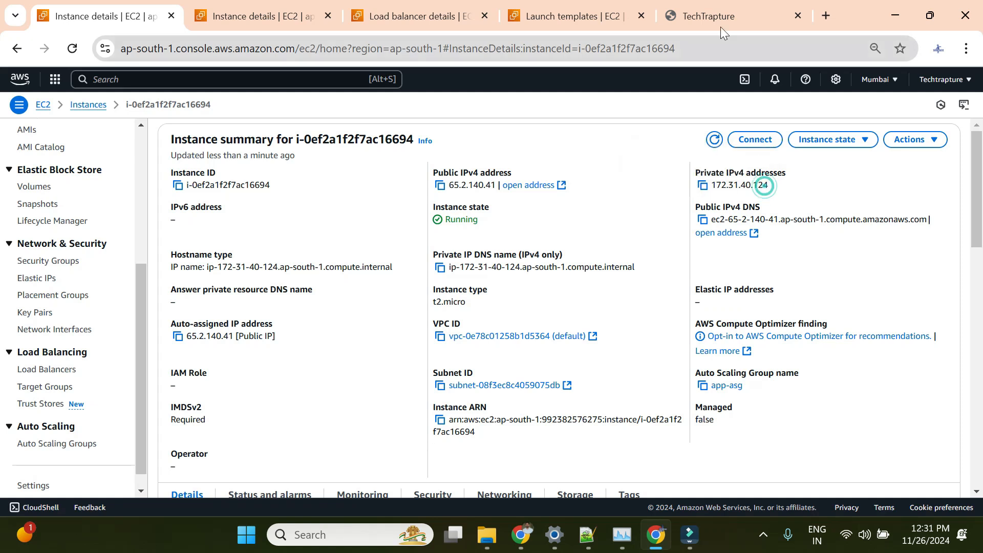
{"action": "left_click", "coordinate": [714, 9]}
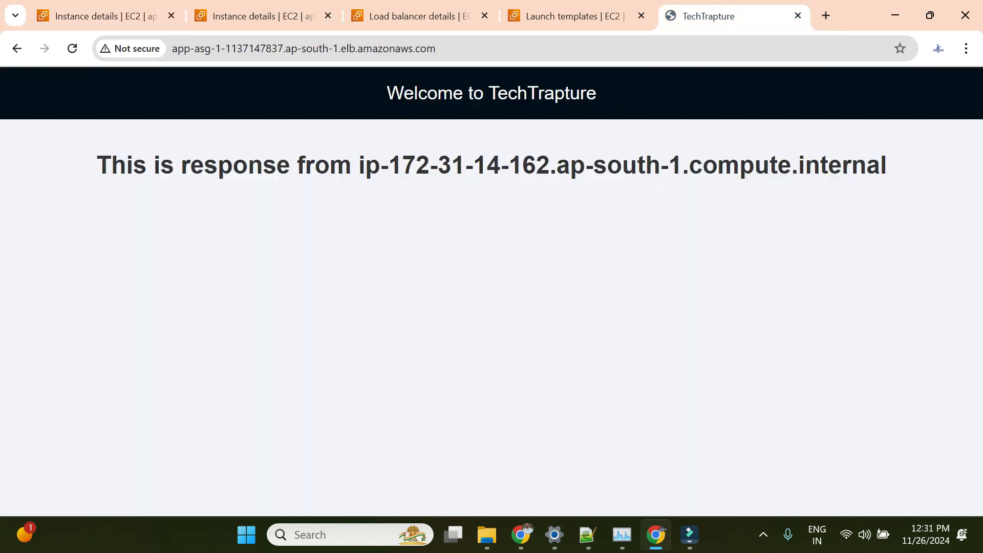
{"action": "left_click_drag", "start_coordinate": [388, 164], "coordinate": [549, 165]}
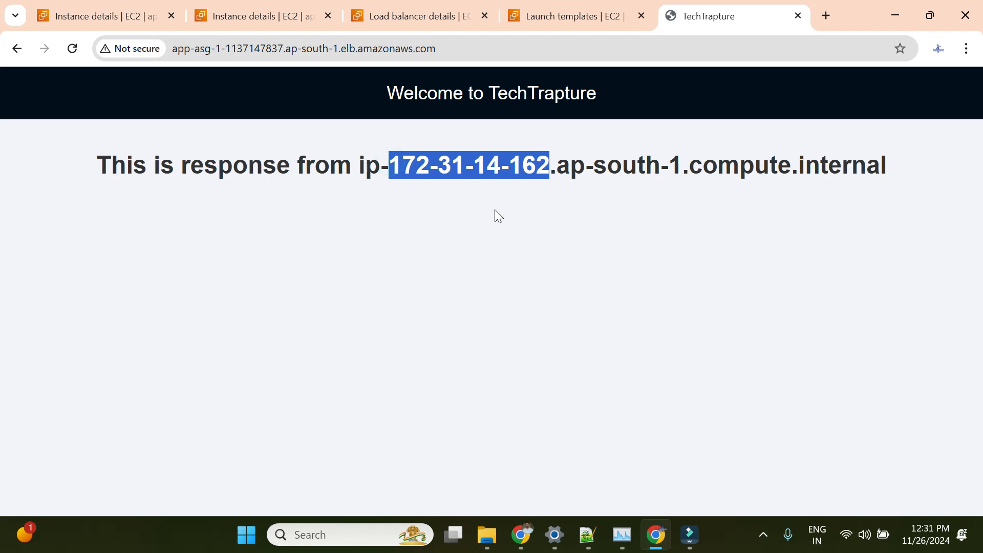
Reload the load balancer's web page repeatedly and check whether the responding hostname alternates between the instances
{"action": "left_click", "coordinate": [72, 49]}
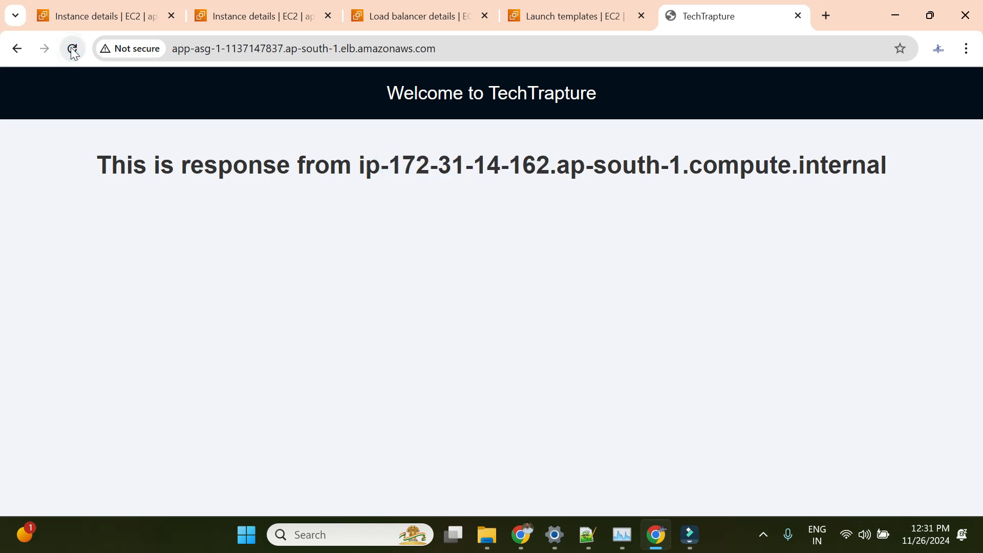
{"action": "left_click", "coordinate": [72, 49]}
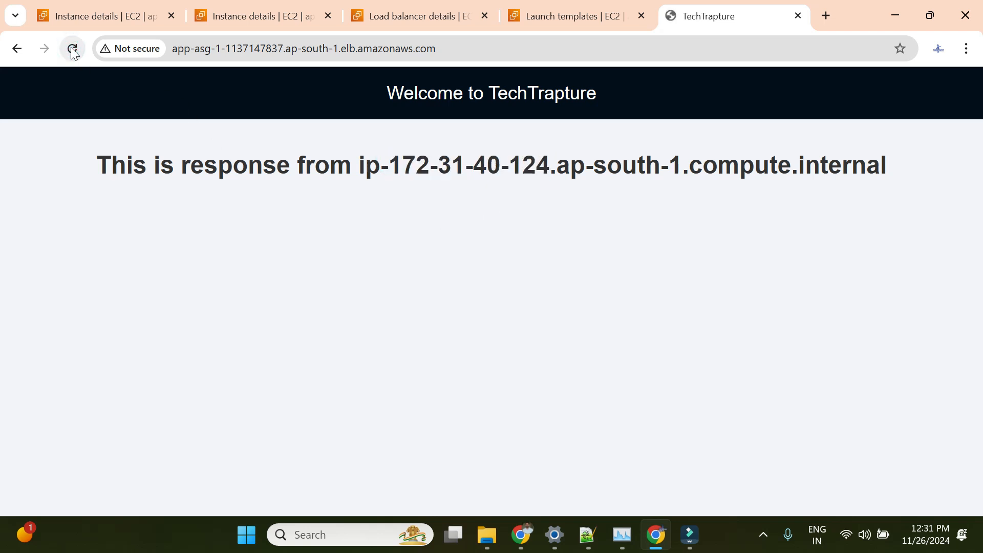
{"action": "left_click", "coordinate": [72, 49]}
{"action": "left_click", "coordinate": [72, 49]}
{"action": "left_click", "coordinate": [72, 49]}
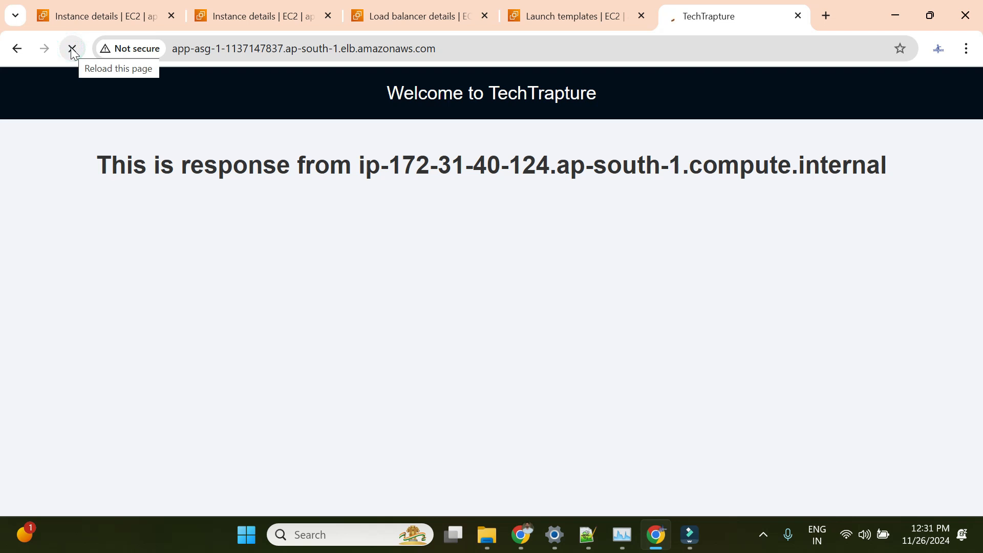
{"action": "left_click", "coordinate": [72, 50]}
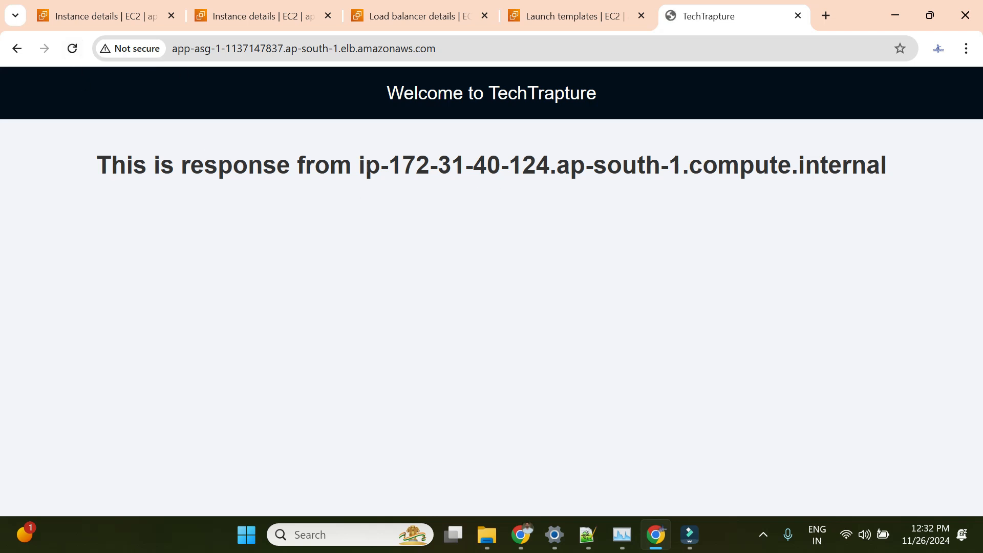
{"action": "left_click", "coordinate": [72, 49]}
{"action": "left_click", "coordinate": [72, 49]}
{"action": "left_click", "coordinate": [73, 55]}
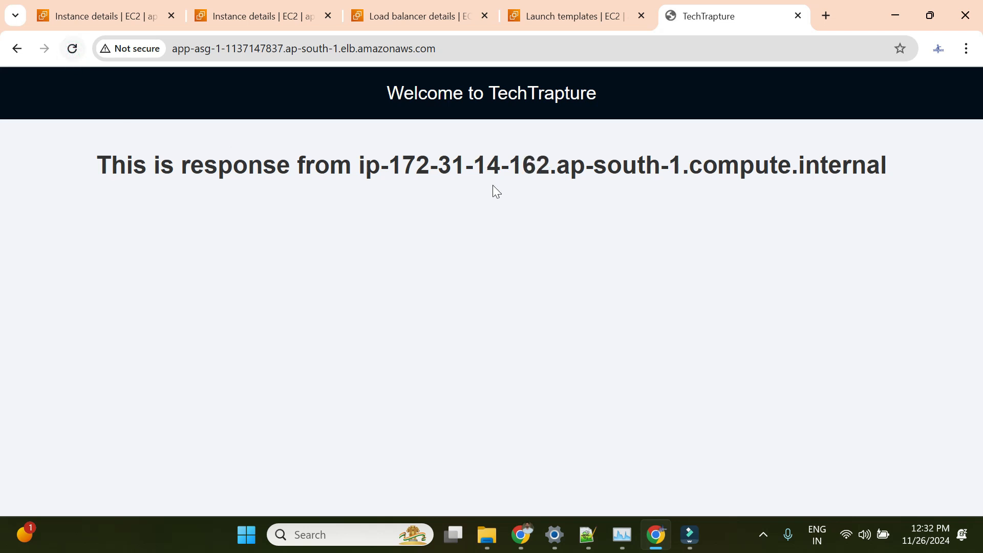
{"action": "triple_click", "coordinate": [504, 166]}
{"action": "left_click", "coordinate": [512, 176]}
{"action": "triple_click", "coordinate": [500, 165]}
{"action": "left_click", "coordinate": [496, 198]}
Check the private IPv4 addresses of both running instances against the hostnames that responded on the web page
{"action": "left_click", "coordinate": [289, 11]}
{"action": "left_click_drag", "start_coordinate": [779, 191], "coordinate": [698, 192]}
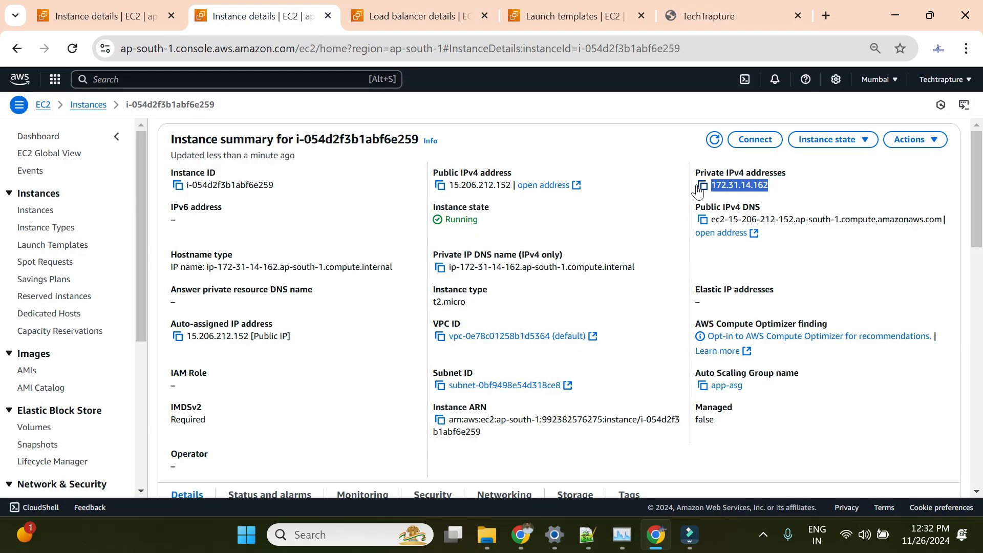
{"action": "left_click", "coordinate": [87, 23]}
{"action": "left_click_drag", "start_coordinate": [778, 190], "coordinate": [715, 186]}
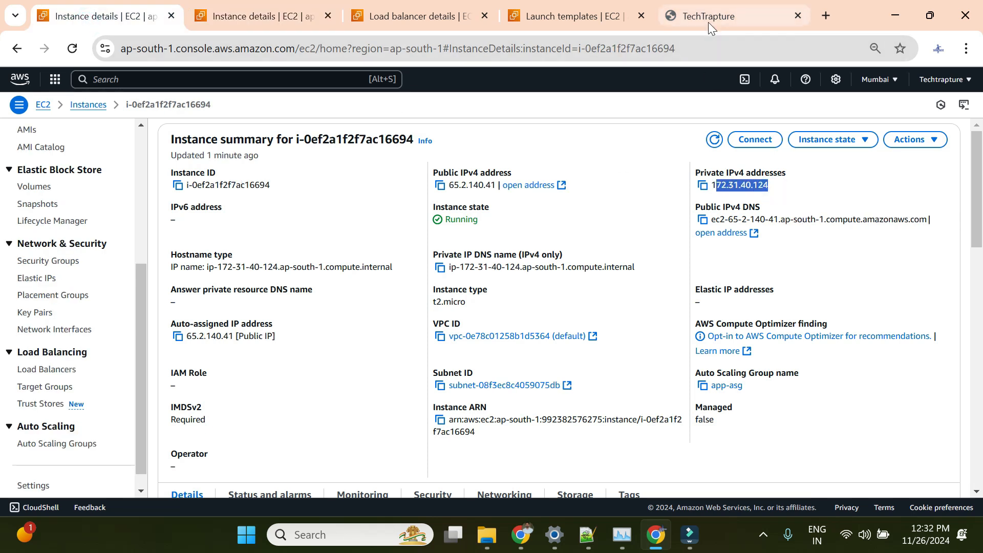
Terminate the ap-south-1b instance i-054d2f3b1abf6e259 from its details page
{"action": "left_click", "coordinate": [261, 16]}
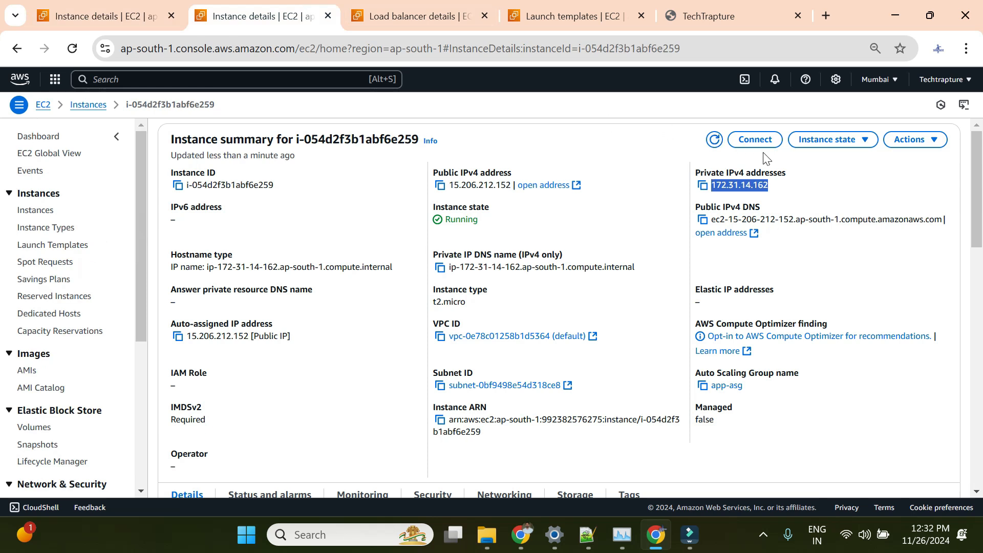
{"action": "left_click", "coordinate": [832, 140]}
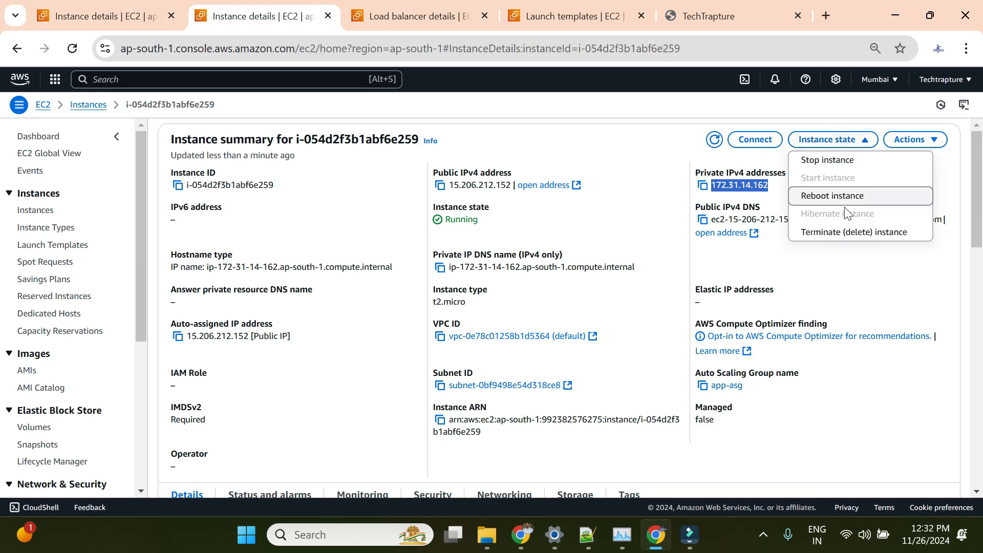
{"action": "left_click", "coordinate": [837, 269]}
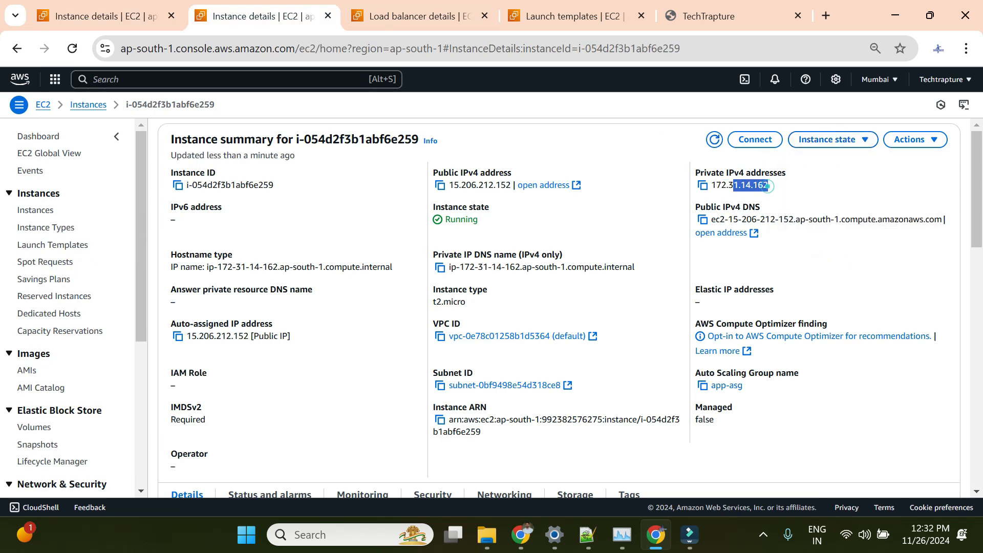
{"action": "left_click", "coordinate": [834, 139]}
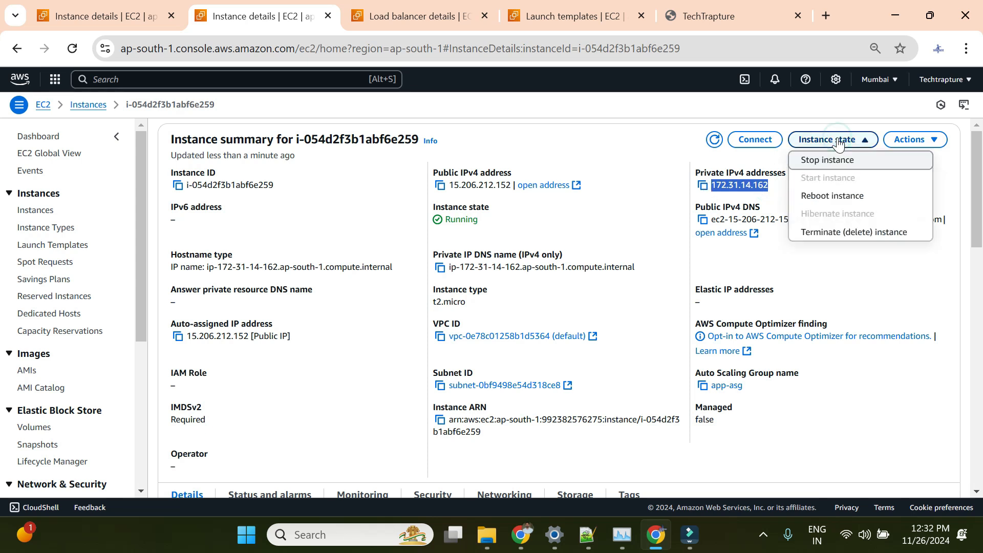
{"action": "left_click", "coordinate": [850, 232]}
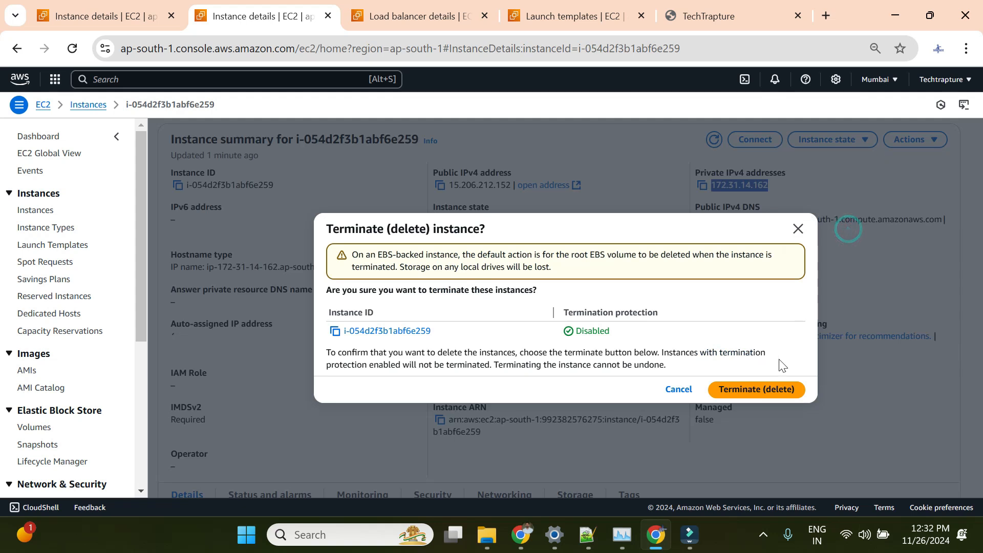
{"action": "left_click", "coordinate": [762, 390]}
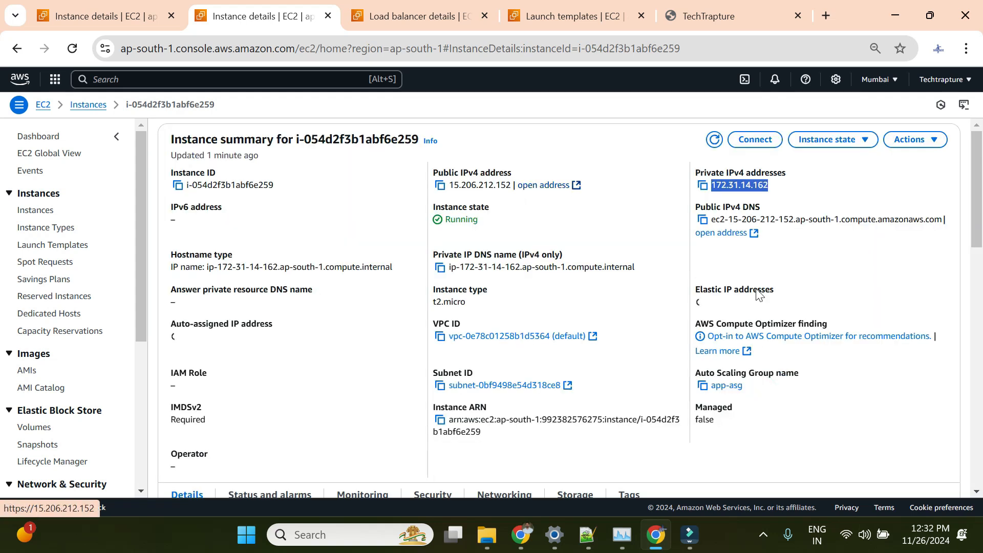
Open the instance management view of the Auto Scaling group app-asg and refresh its instance list to check lifecycle and health status
{"action": "mouse_move", "coordinate": [419, 17]}
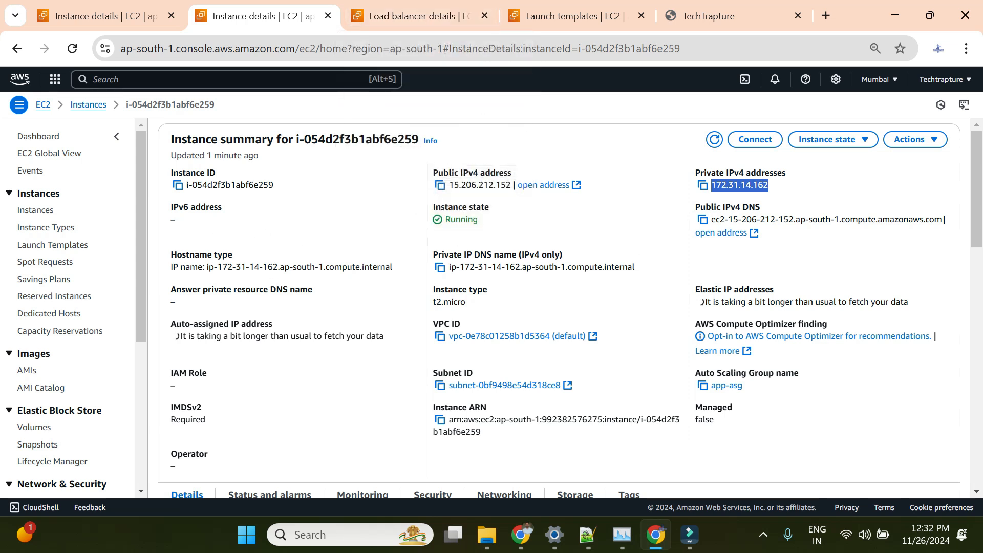
{"action": "scroll", "coordinate": [67, 308], "scroll_direction": "down", "scroll_amount": 5}
{"action": "left_click", "coordinate": [65, 423]}
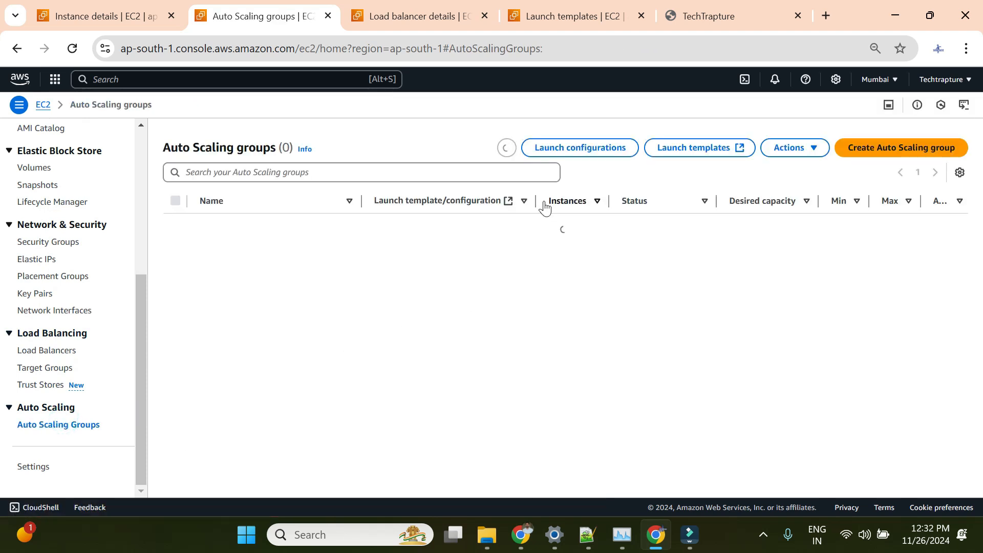
{"action": "left_click", "coordinate": [222, 225]}
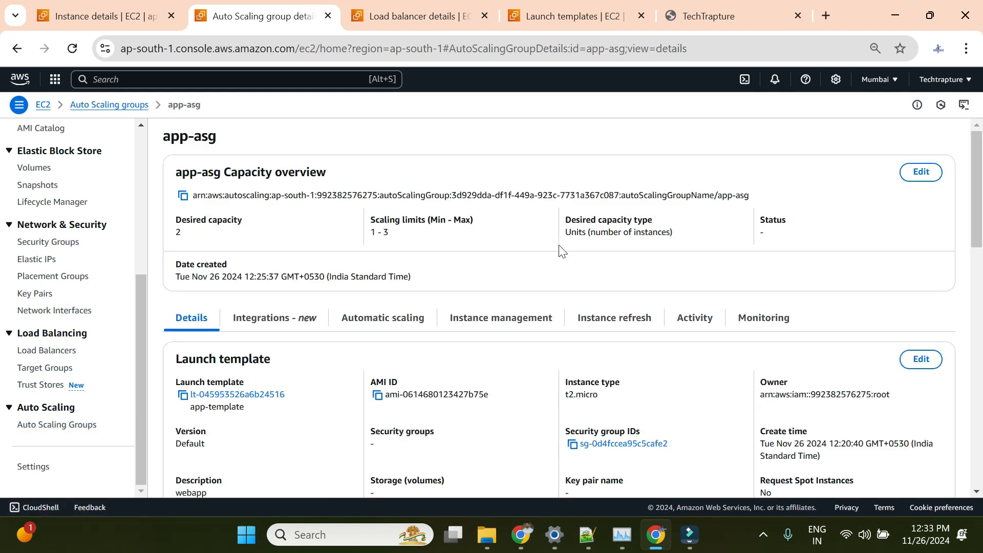
{"action": "left_click", "coordinate": [500, 318]}
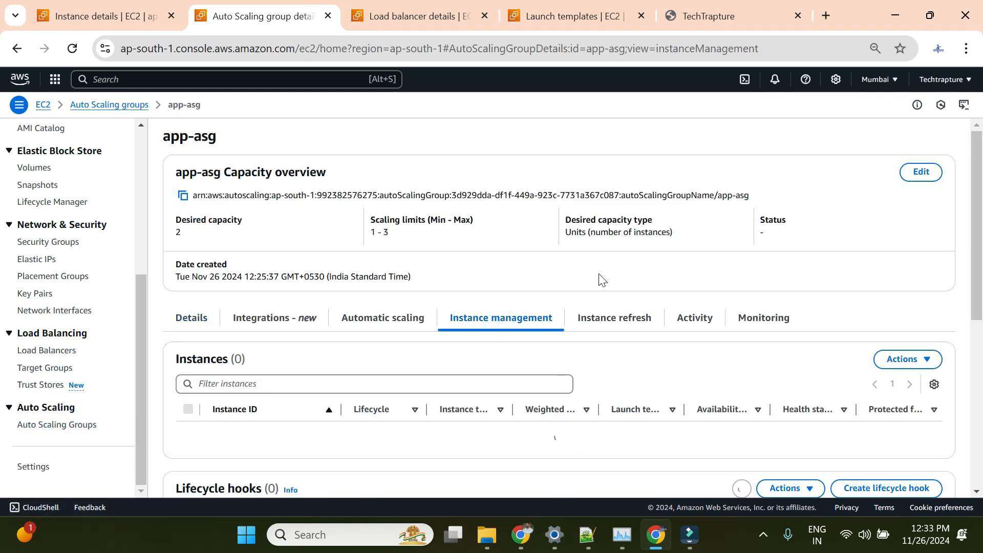
{"action": "scroll", "coordinate": [602, 279], "scroll_direction": "down", "scroll_amount": 4}
{"action": "scroll", "coordinate": [599, 279], "scroll_direction": "up", "scroll_amount": 2}
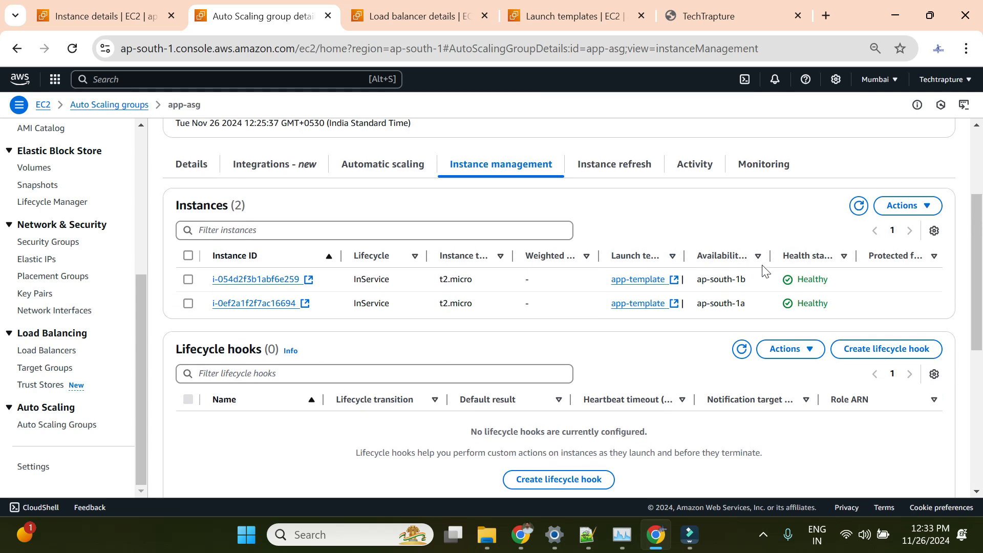
{"action": "left_click", "coordinate": [858, 206]}
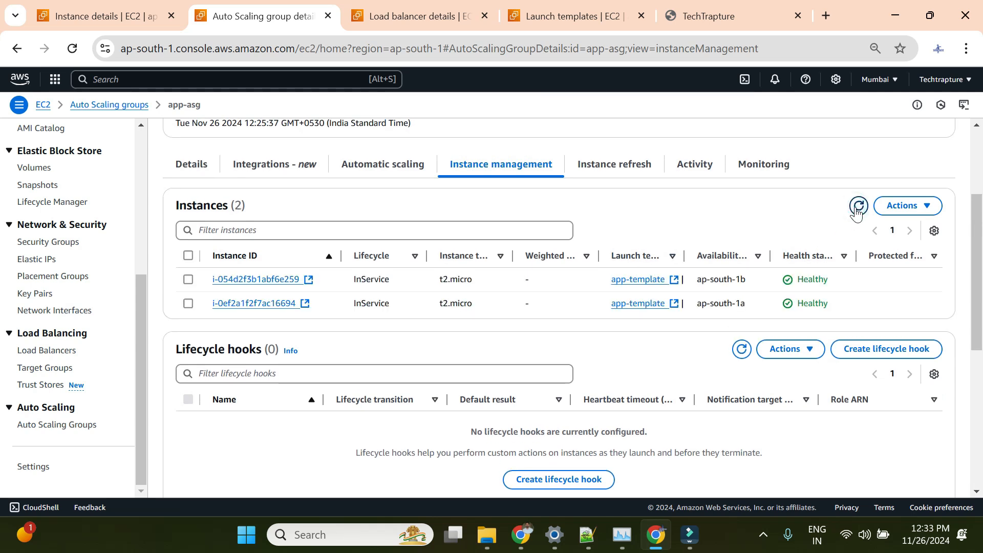
{"action": "left_click", "coordinate": [856, 208]}
Reload the load balancer's web page and check which instance hostname responds after the termination
{"action": "left_click", "coordinate": [716, 16]}
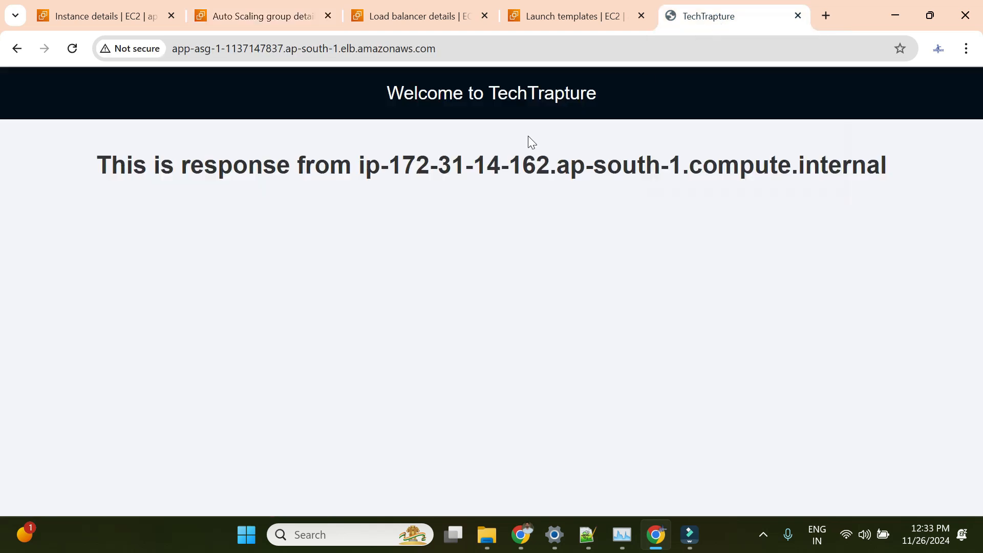
{"action": "left_click_drag", "start_coordinate": [508, 165], "coordinate": [549, 165]}
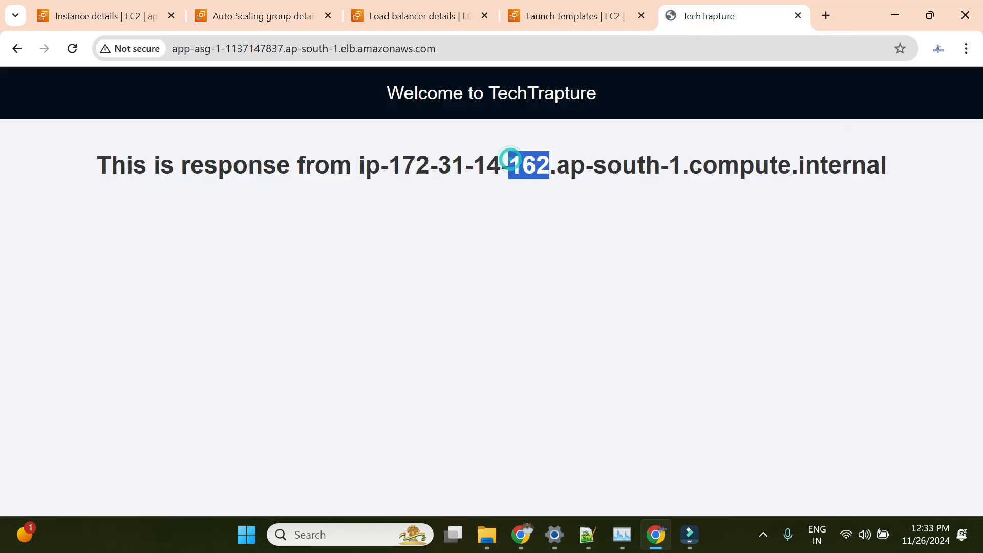
{"action": "left_click", "coordinate": [71, 49]}
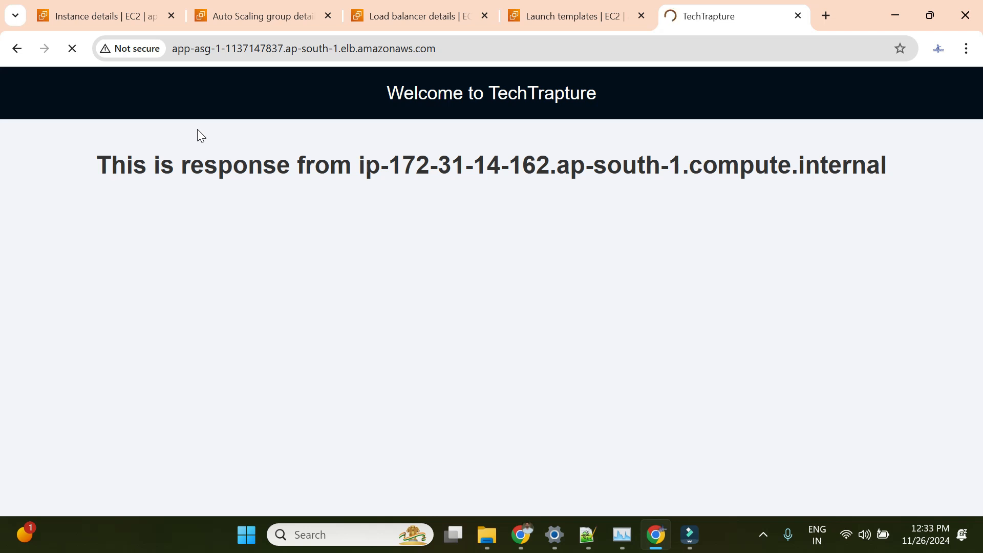
{"action": "left_click_drag", "start_coordinate": [508, 165], "coordinate": [549, 165]}
{"action": "left_click", "coordinate": [71, 49]}
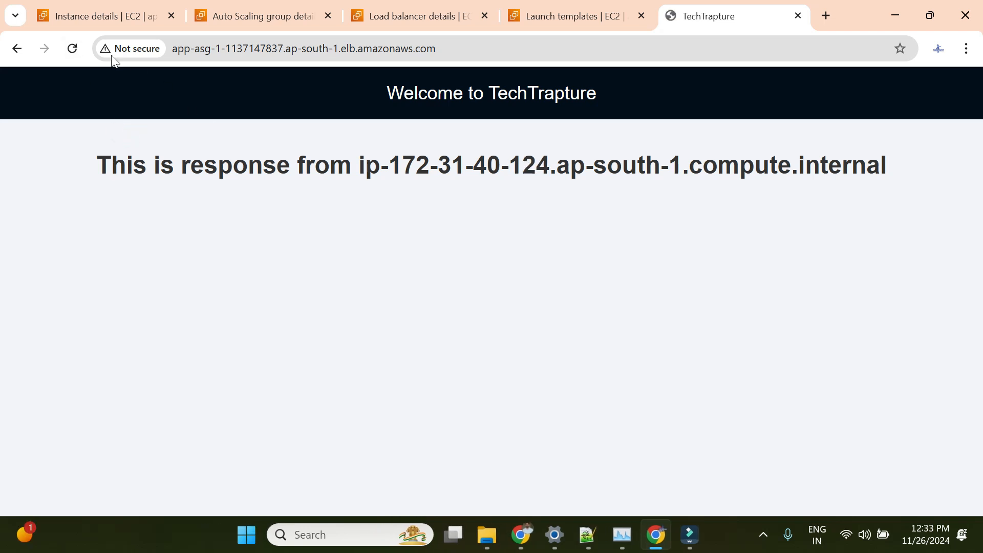
{"action": "left_click", "coordinate": [77, 47]}
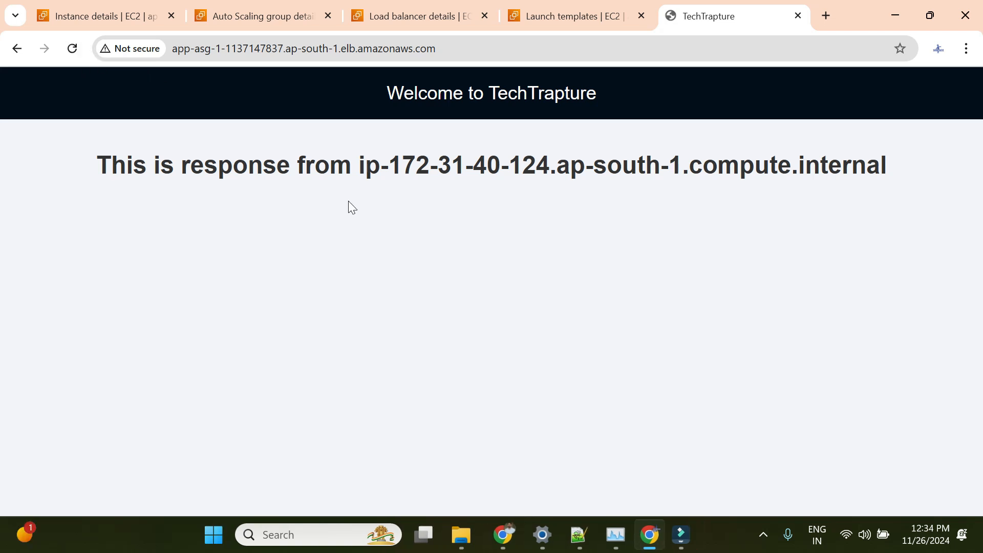
{"action": "left_click_drag", "start_coordinate": [550, 161], "coordinate": [365, 164]}
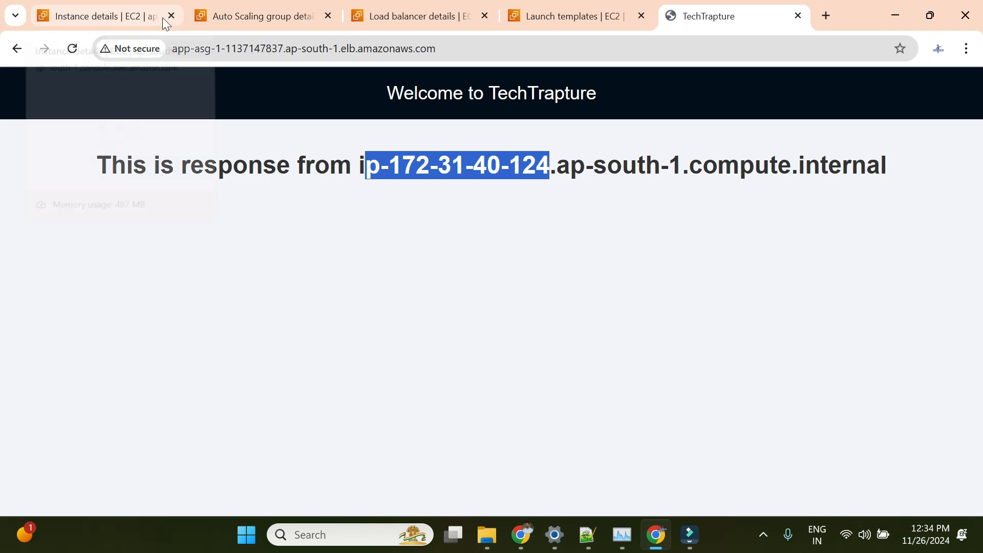
Refresh the instance list of app-asg and review its desired capacity and scaling limits in the group size settings without changing them
{"action": "left_click", "coordinate": [231, 16]}
{"action": "left_click", "coordinate": [858, 205]}
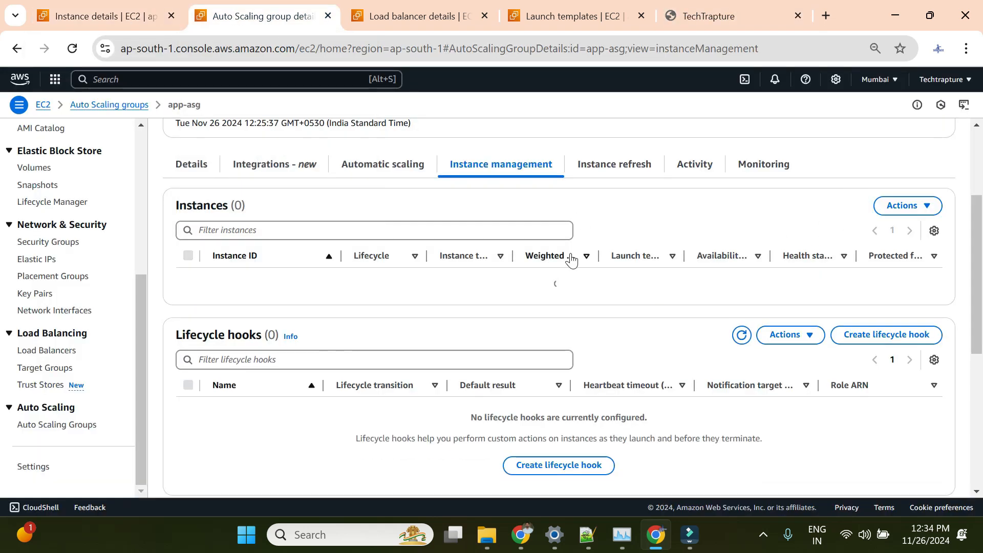
{"action": "scroll", "coordinate": [572, 261], "scroll_direction": "up", "scroll_amount": 3}
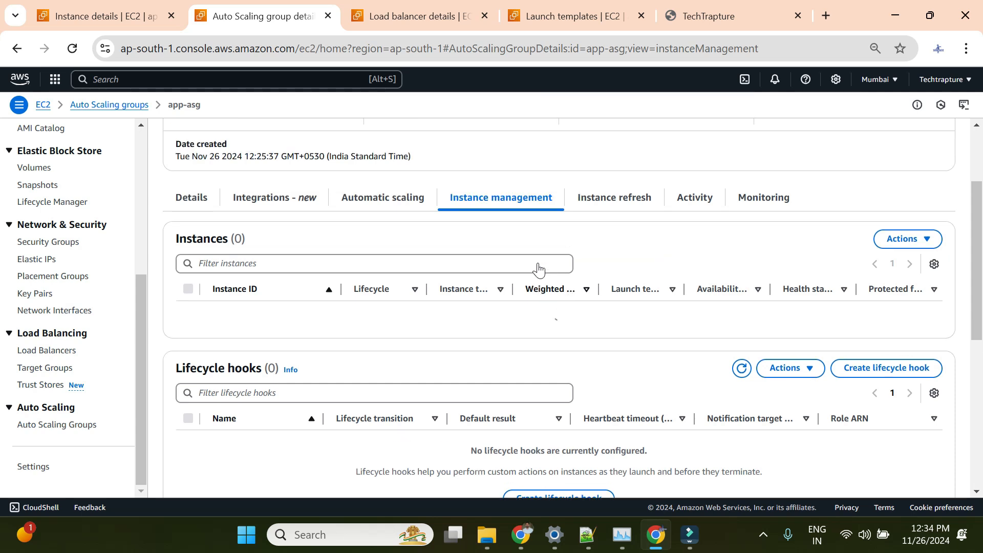
{"action": "double_click", "coordinate": [209, 221]}
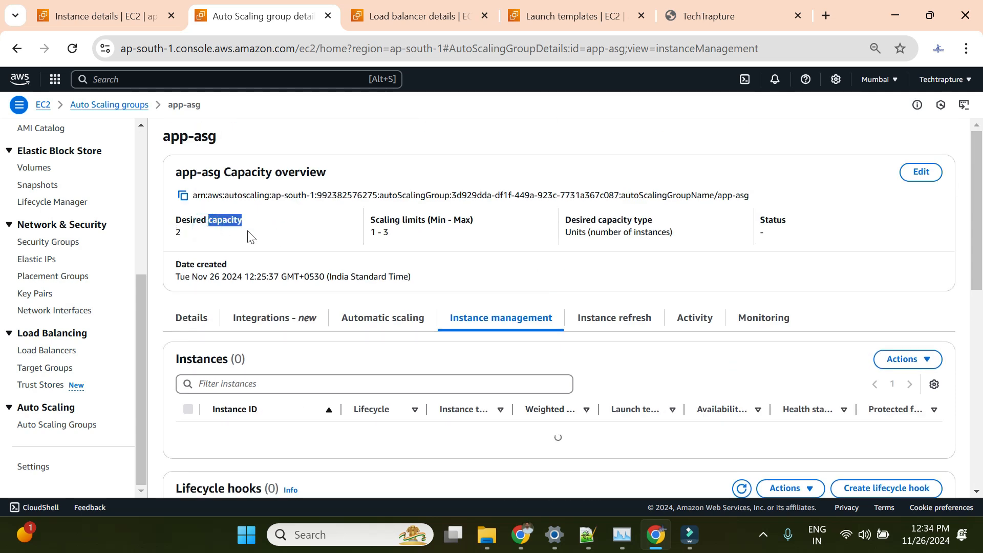
{"action": "scroll", "coordinate": [555, 263], "scroll_direction": "down", "scroll_amount": 3}
{"action": "scroll", "coordinate": [564, 275], "scroll_direction": "up", "scroll_amount": 3}
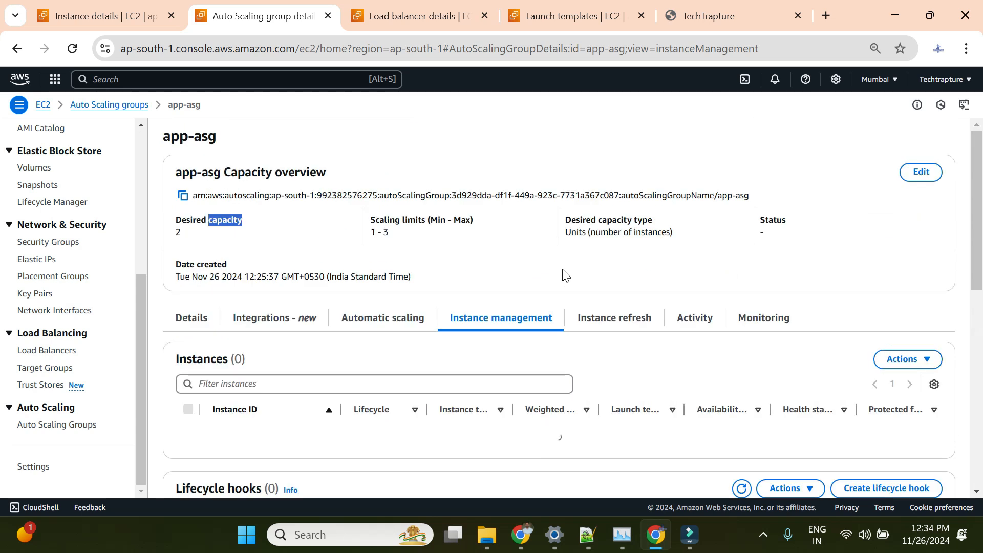
{"action": "left_click", "coordinate": [921, 172]}
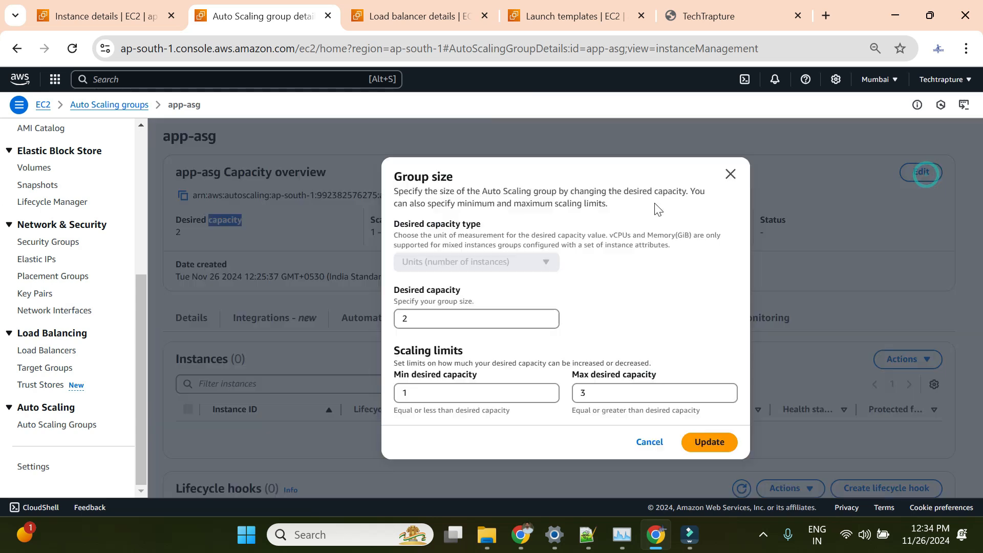
{"action": "left_click", "coordinate": [429, 314]}
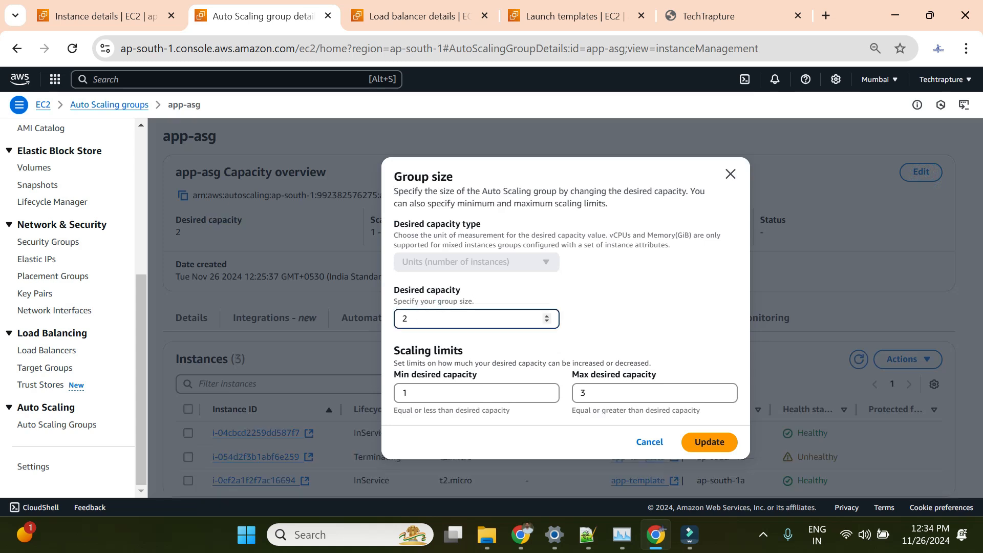
{"action": "left_click", "coordinate": [730, 176]}
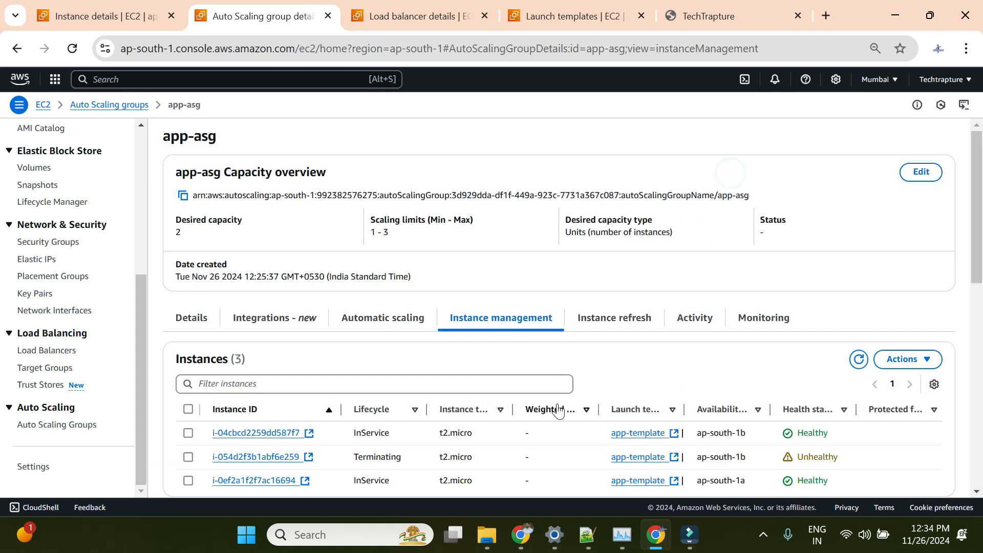
Examine the lifecycle and health status of the instances in app-asg, refreshing the list and comparing it with the desired capacity
{"action": "scroll", "coordinate": [505, 351], "scroll_direction": "down", "scroll_amount": 3}
{"action": "double_click", "coordinate": [819, 303]}
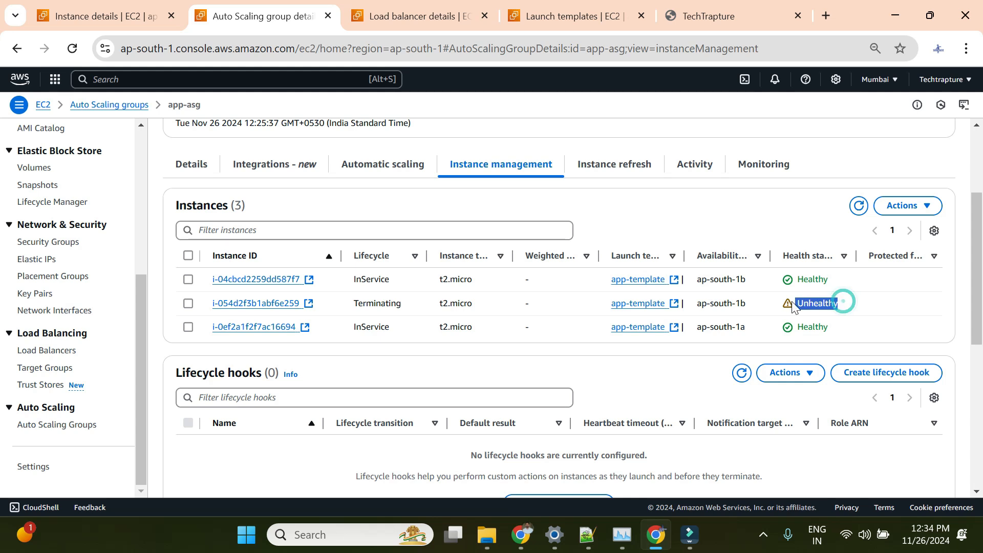
{"action": "left_click", "coordinate": [664, 364]}
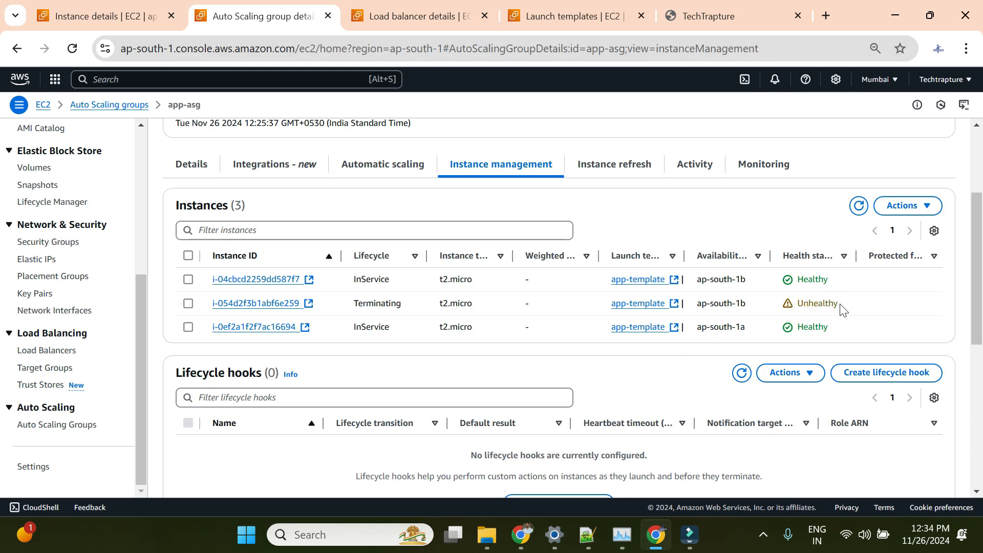
{"action": "left_click_drag", "start_coordinate": [842, 307], "coordinate": [793, 308]}
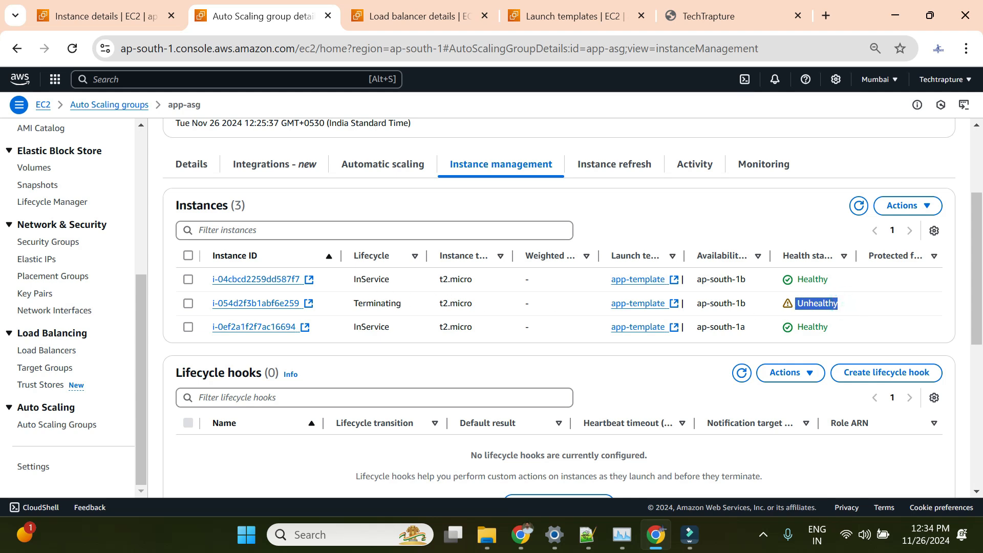
{"action": "left_click", "coordinate": [856, 207]}
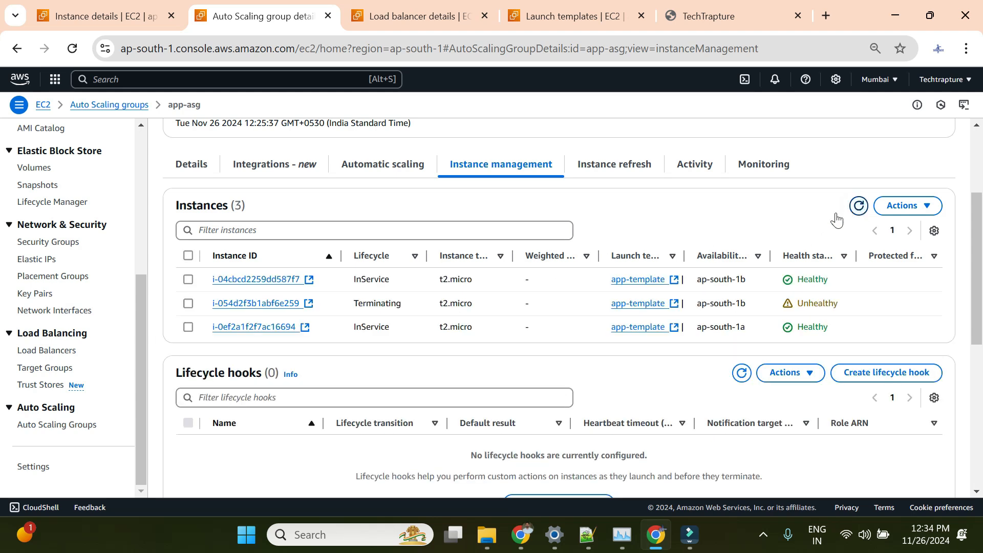
{"action": "scroll", "coordinate": [285, 241], "scroll_direction": "up", "scroll_amount": 3}
{"action": "scroll", "coordinate": [504, 225], "scroll_direction": "down", "scroll_amount": 1}
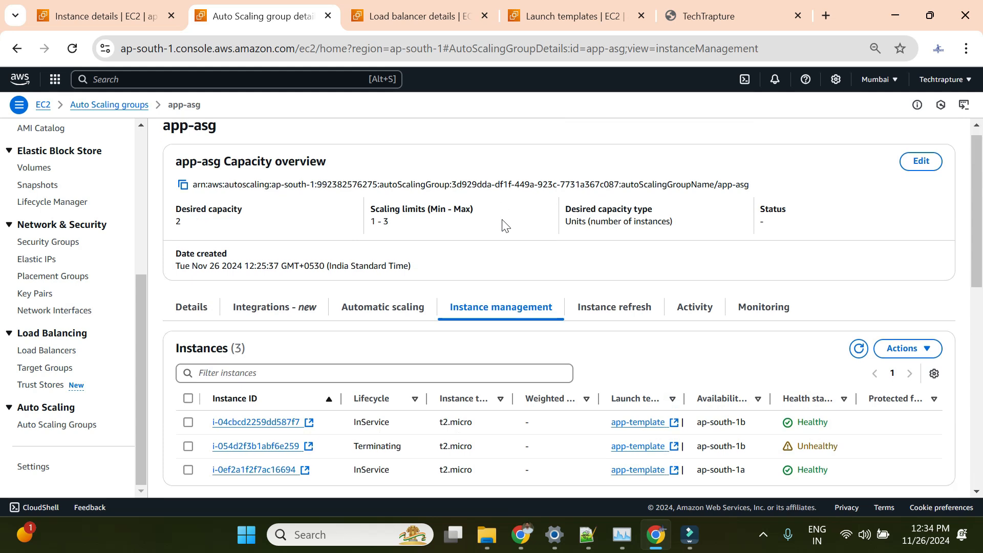
{"action": "scroll", "coordinate": [504, 226], "scroll_direction": "down", "scroll_amount": 3}
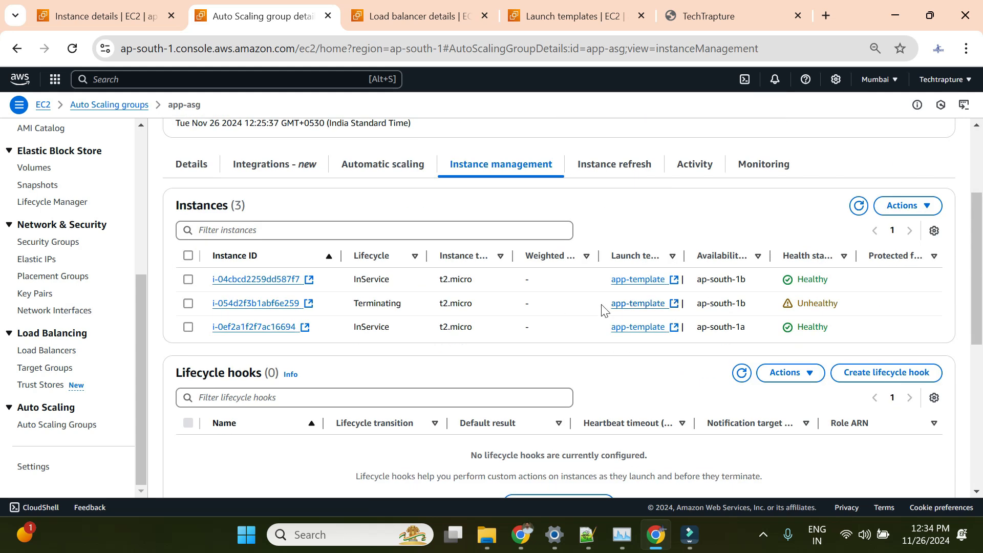
Reload the load balancer's web page many times and watch the IP part of the responding hostname for a switch between instances
{"action": "left_click", "coordinate": [709, 10]}
{"action": "left_click_drag", "start_coordinate": [318, 233], "coordinate": [321, 225]}
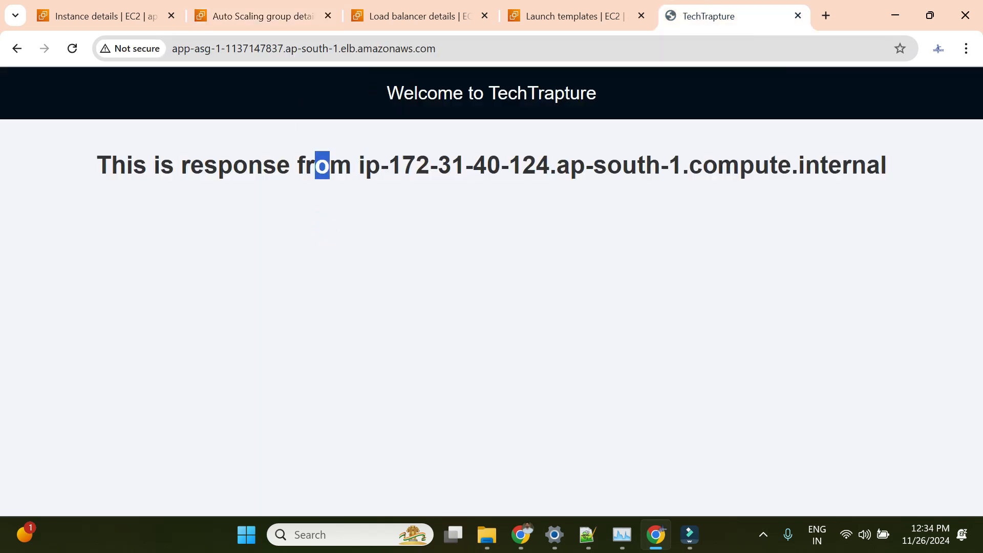
{"action": "left_click_drag", "start_coordinate": [509, 165], "coordinate": [550, 163]}
{"action": "left_click", "coordinate": [477, 207]}
{"action": "left_click", "coordinate": [71, 47]}
{"action": "left_click", "coordinate": [72, 48]}
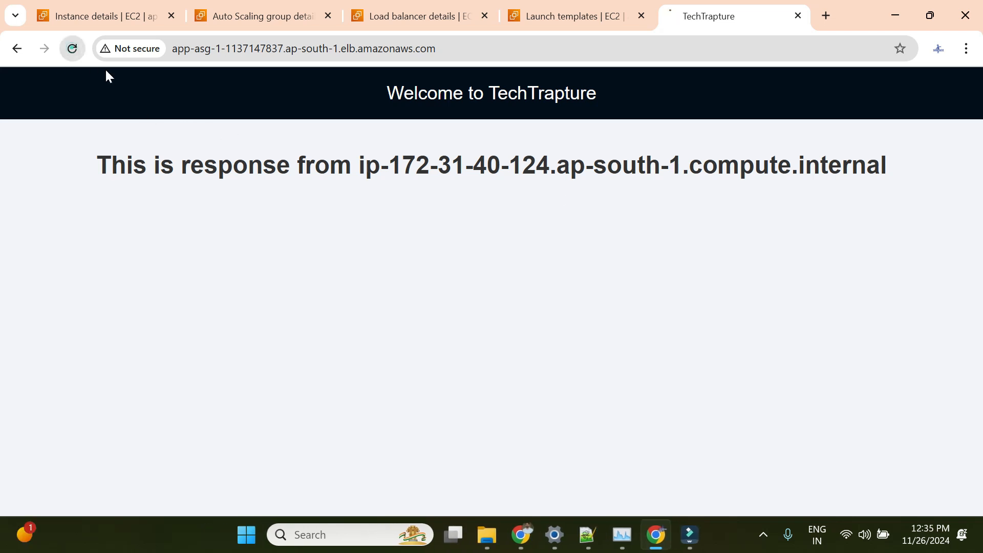
{"action": "left_click_drag", "start_coordinate": [548, 167], "coordinate": [424, 171]}
{"action": "left_click", "coordinate": [417, 206]}
{"action": "left_click_drag", "start_coordinate": [543, 167], "coordinate": [494, 166]}
{"action": "left_click", "coordinate": [425, 206]}
{"action": "left_click", "coordinate": [72, 49]}
{"action": "left_click", "coordinate": [72, 50]}
{"action": "left_click", "coordinate": [73, 49]}
{"action": "left_click", "coordinate": [72, 50]}
{"action": "left_click", "coordinate": [72, 50]}
{"action": "left_click", "coordinate": [73, 49]}
{"action": "left_click", "coordinate": [73, 50]}
{"action": "left_click", "coordinate": [73, 49]}
{"action": "left_click", "coordinate": [73, 49]}
{"action": "left_click", "coordinate": [73, 49]}
{"action": "left_click", "coordinate": [73, 50]}
{"action": "left_click", "coordinate": [72, 49]}
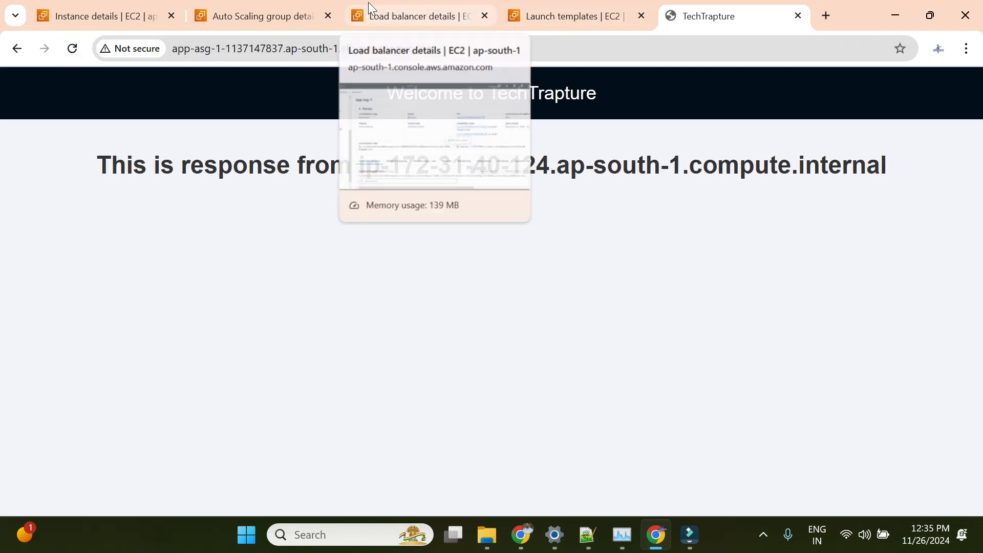
Set the desired capacity of the Auto Scaling group app-asg to 1 and apply the update
{"action": "left_click", "coordinate": [284, 9]}
{"action": "left_click", "coordinate": [901, 206]}
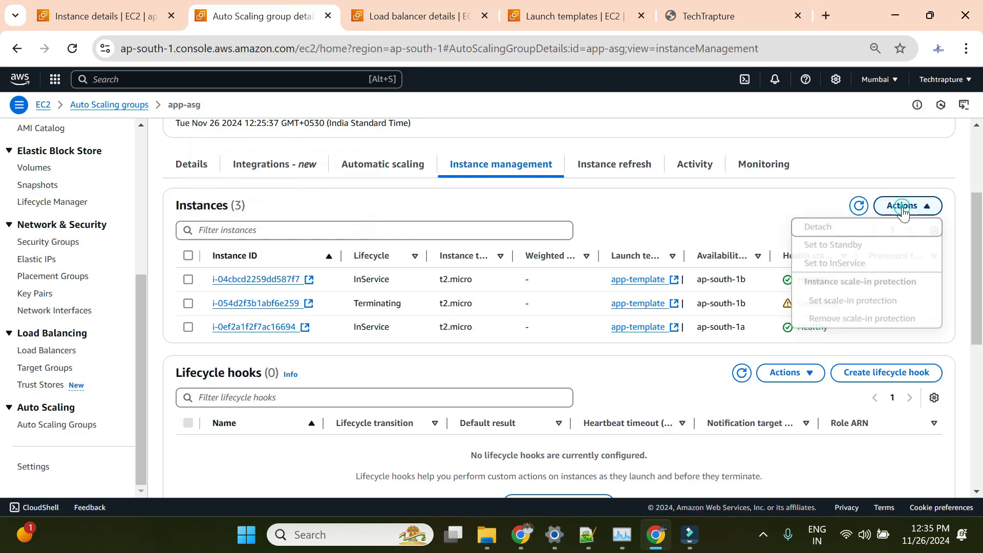
{"action": "left_click", "coordinate": [748, 204]}
{"action": "scroll", "coordinate": [630, 214], "scroll_direction": "up", "scroll_amount": 3}
{"action": "left_click", "coordinate": [921, 172]}
{"action": "left_click", "coordinate": [471, 310]}
{"action": "key", "text": "BackSpace"}
{"action": "type", "text": "0"}
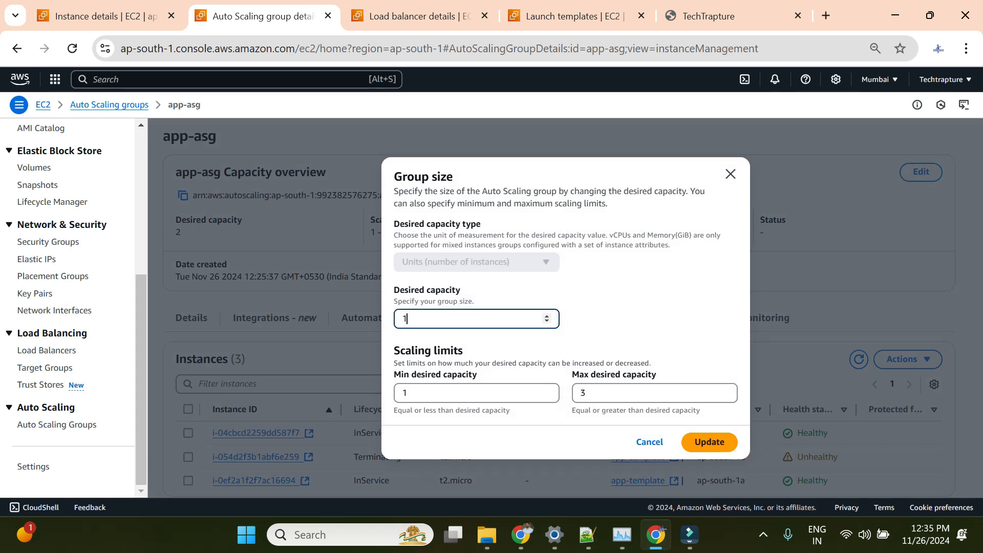
{"action": "left_click", "coordinate": [700, 445]}
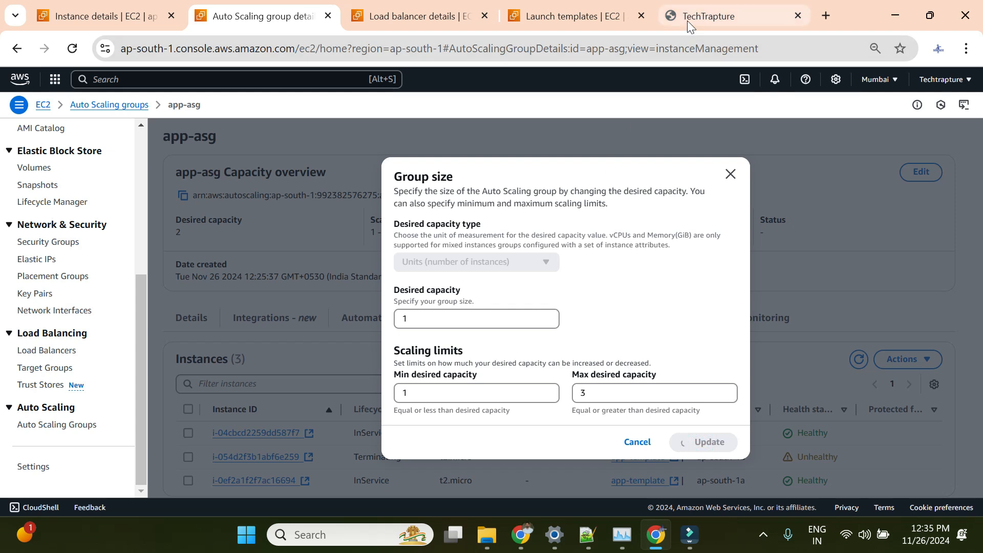
{"action": "left_click", "coordinate": [731, 177]}
Refresh the instance list of app-asg repeatedly to follow the lifecycle changes caused by the reduced capacity
{"action": "scroll", "coordinate": [855, 210], "scroll_direction": "down", "scroll_amount": 3}
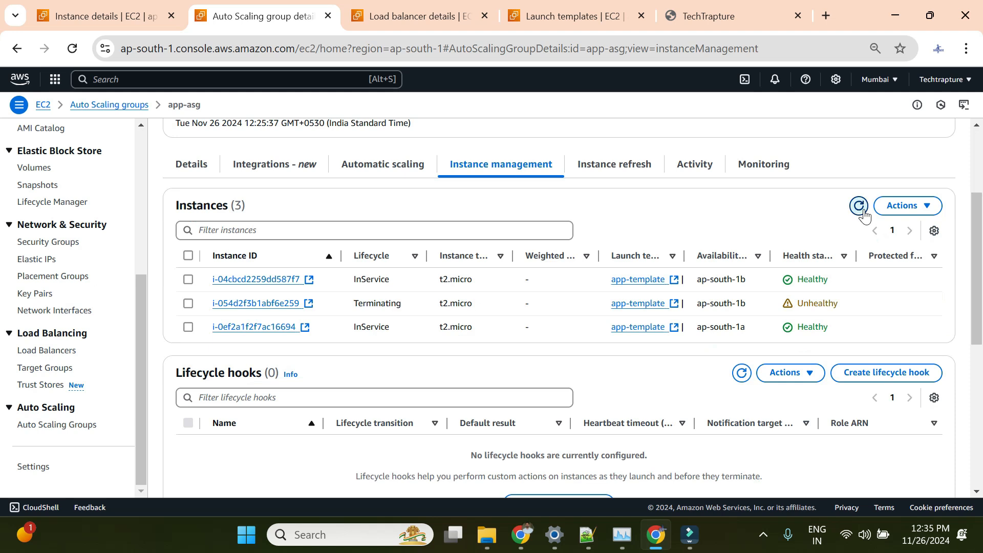
{"action": "left_click", "coordinate": [864, 209]}
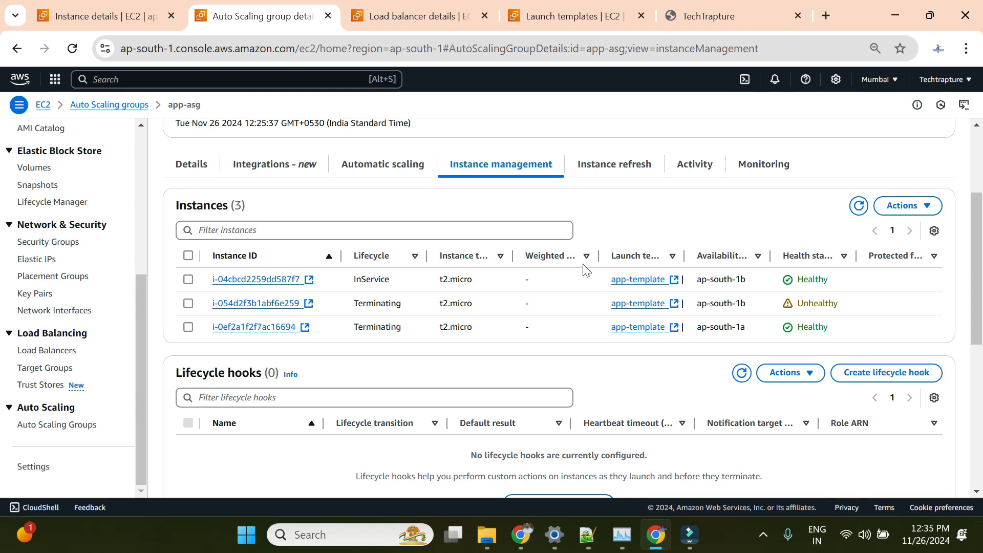
{"action": "left_click", "coordinate": [860, 206]}
{"action": "left_click", "coordinate": [862, 207]}
{"action": "left_click", "coordinate": [862, 206]}
{"action": "left_click", "coordinate": [862, 206]}
{"action": "left_click", "coordinate": [862, 207]}
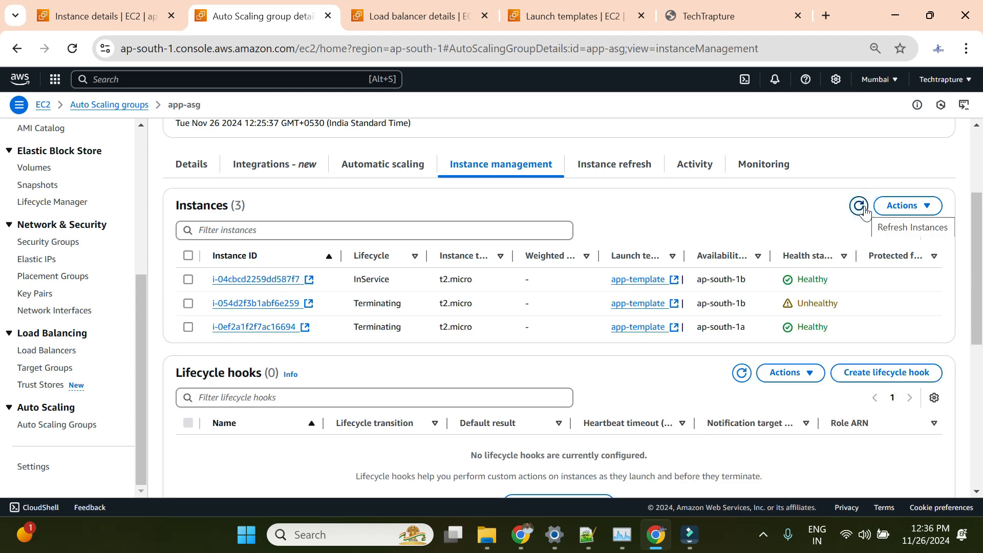
{"action": "left_click", "coordinate": [862, 208]}
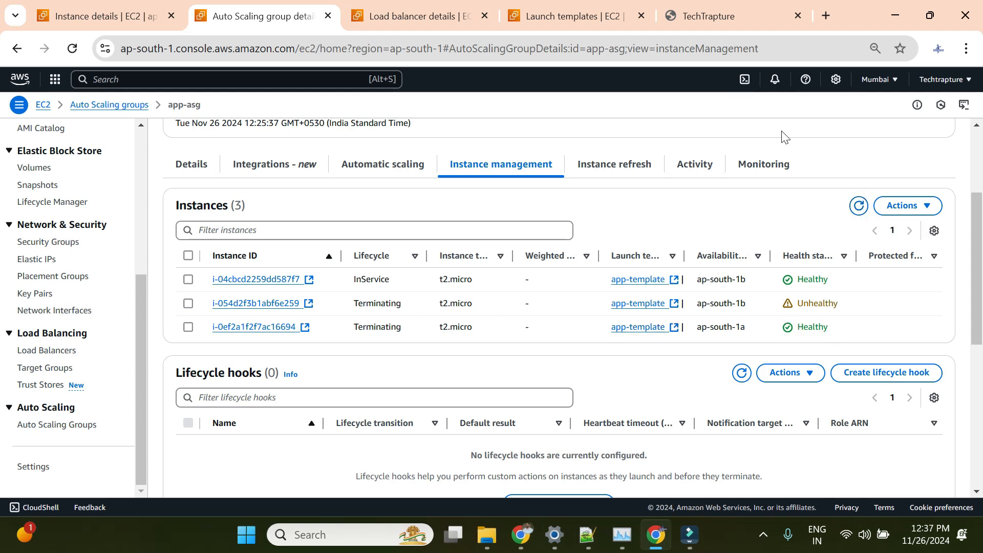
Open the details of the in-service instance i-04cbcd2259dd587f7 and check its private IPv4 address
{"action": "left_click", "coordinate": [309, 278]}
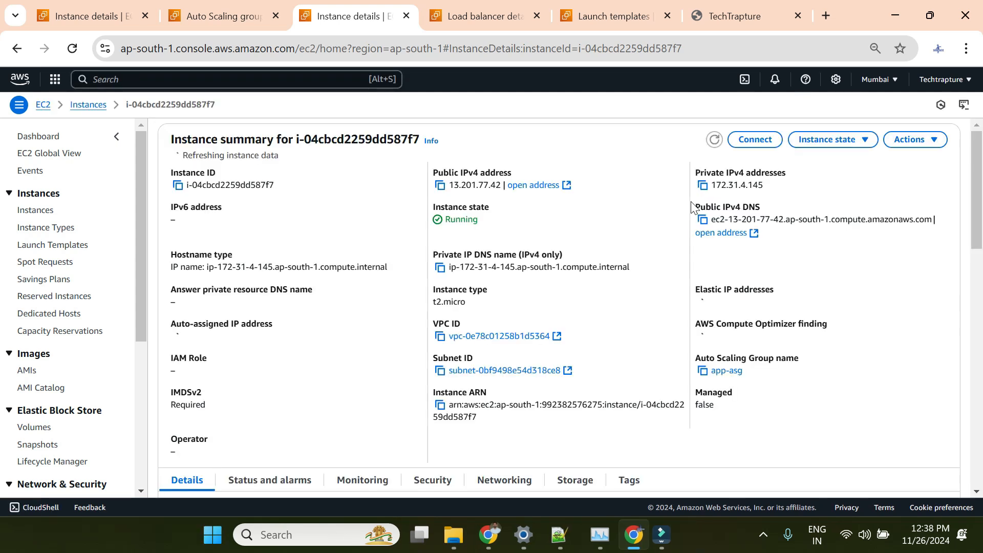
{"action": "left_click_drag", "start_coordinate": [778, 189], "coordinate": [713, 192]}
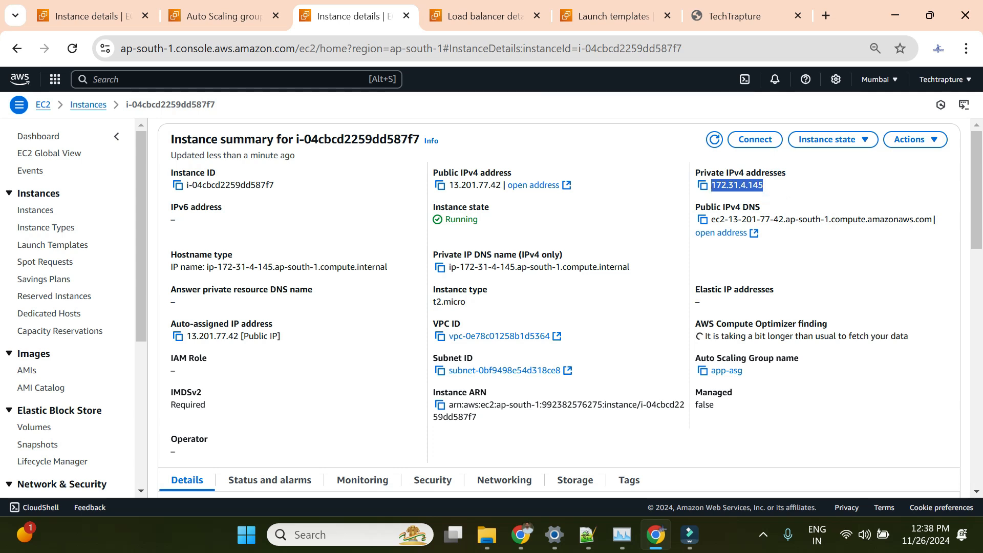
{"action": "left_click", "coordinate": [743, 187]}
{"action": "left_click", "coordinate": [767, 189]}
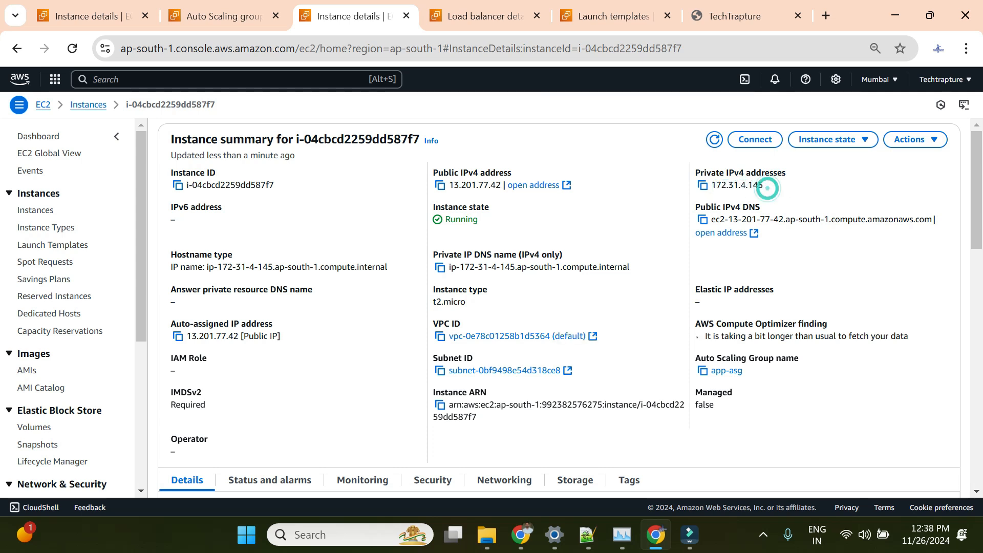
{"action": "double_click", "coordinate": [759, 186]}
Compare that private address with the hostname on the load balancer's web page, reloading it to see whether the same instance keeps responding
{"action": "left_click", "coordinate": [752, 23]}
{"action": "left_click_drag", "start_coordinate": [500, 162], "coordinate": [543, 170]}
{"action": "left_click", "coordinate": [542, 185]}
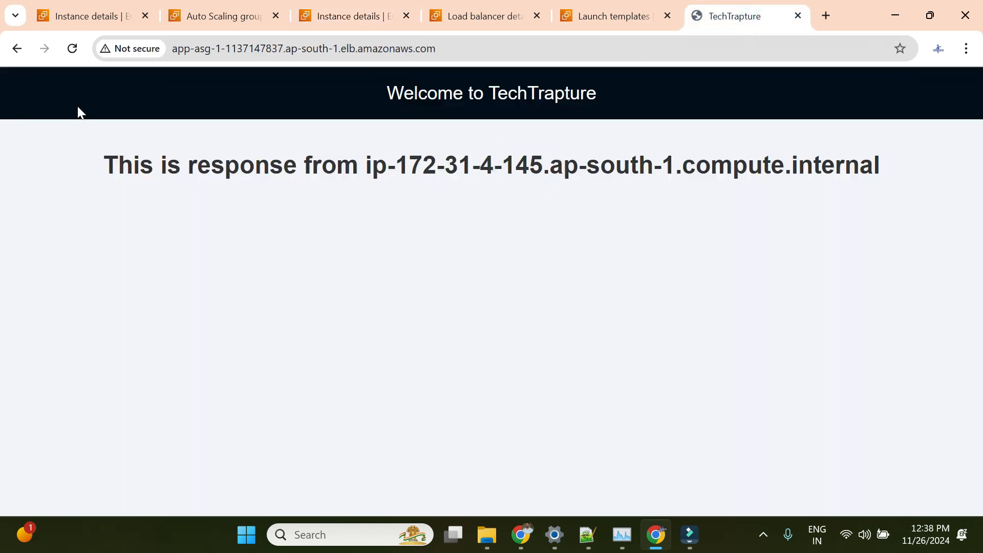
{"action": "left_click", "coordinate": [72, 49]}
{"action": "left_click", "coordinate": [74, 48]}
Open the load balancer's web address in a second browser tab, check the responding hostname, and reload the page
{"action": "left_click", "coordinate": [440, 46]}
{"action": "key", "text": "ctrl+c"}
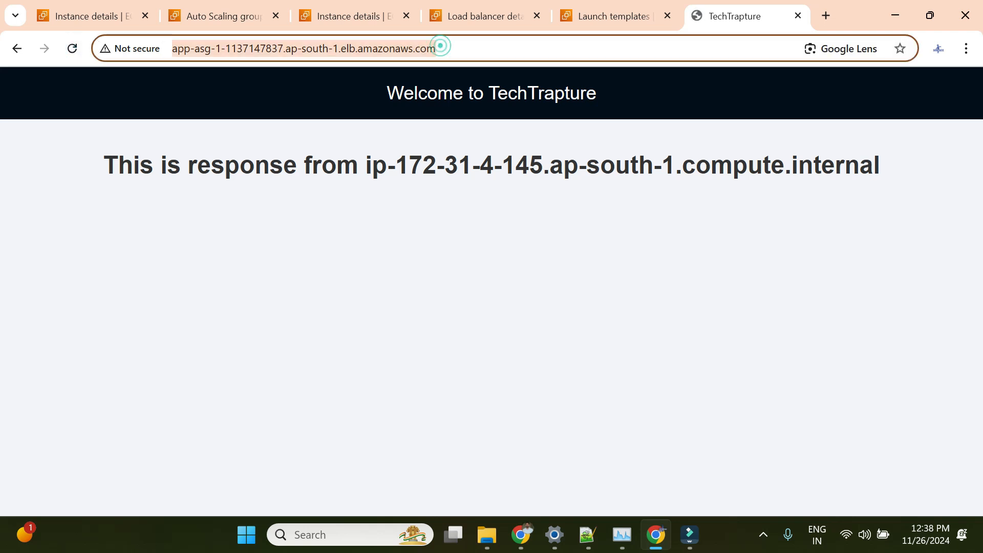
{"action": "left_click", "coordinate": [826, 16]}
{"action": "key", "text": "ctrl+v"}
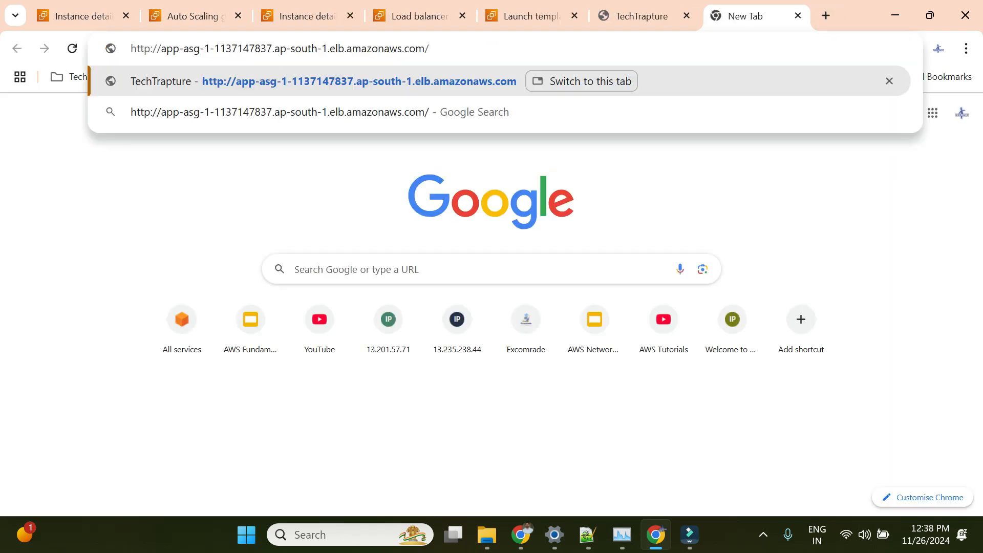
{"action": "key", "text": "Return"}
{"action": "left_click_drag", "start_coordinate": [543, 165], "coordinate": [387, 165]}
{"action": "triple_click", "coordinate": [506, 165]}
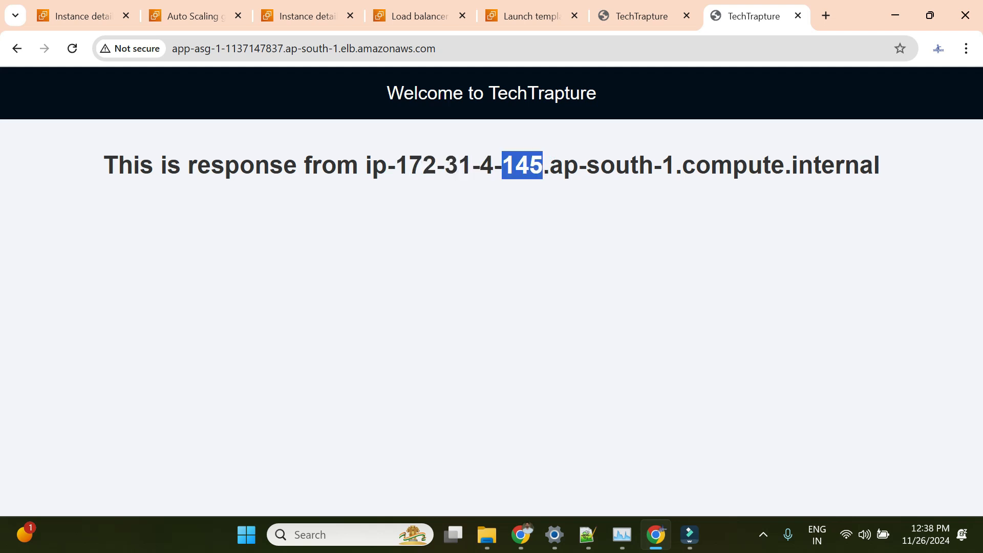
{"action": "left_click", "coordinate": [81, 51]}
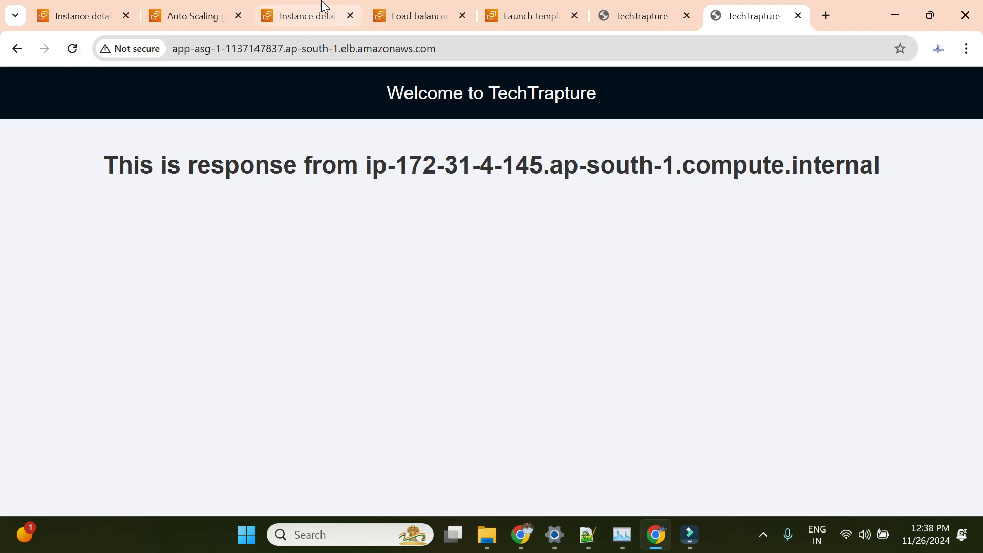
Refresh the instance list of app-asg and check its desired capacity, scaling limits and the lifecycle state of the remaining instances
{"action": "left_click", "coordinate": [189, 6]}
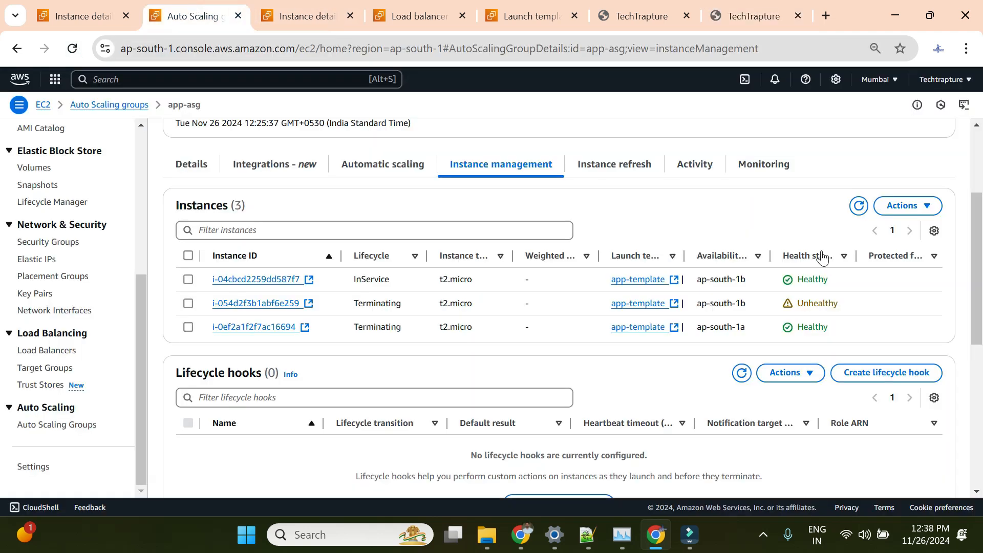
{"action": "left_click", "coordinate": [858, 205]}
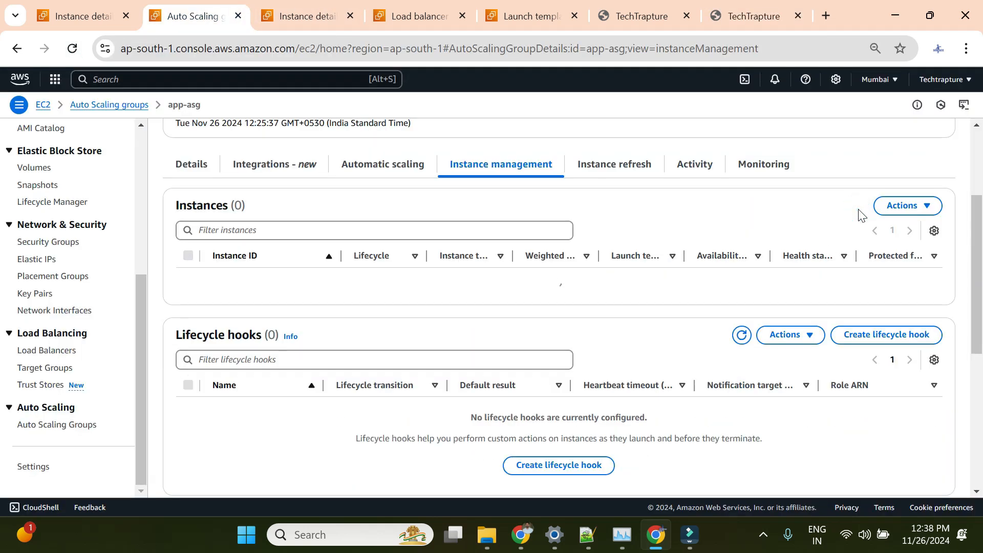
{"action": "scroll", "coordinate": [615, 324], "scroll_direction": "up", "scroll_amount": 3}
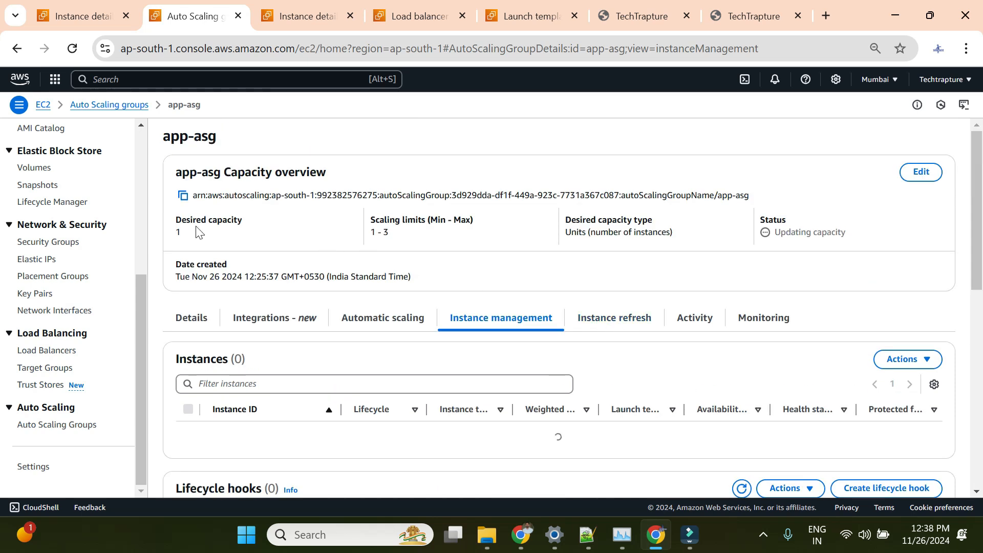
{"action": "left_click_drag", "start_coordinate": [418, 233], "coordinate": [365, 241]}
{"action": "left_click", "coordinate": [400, 233]}
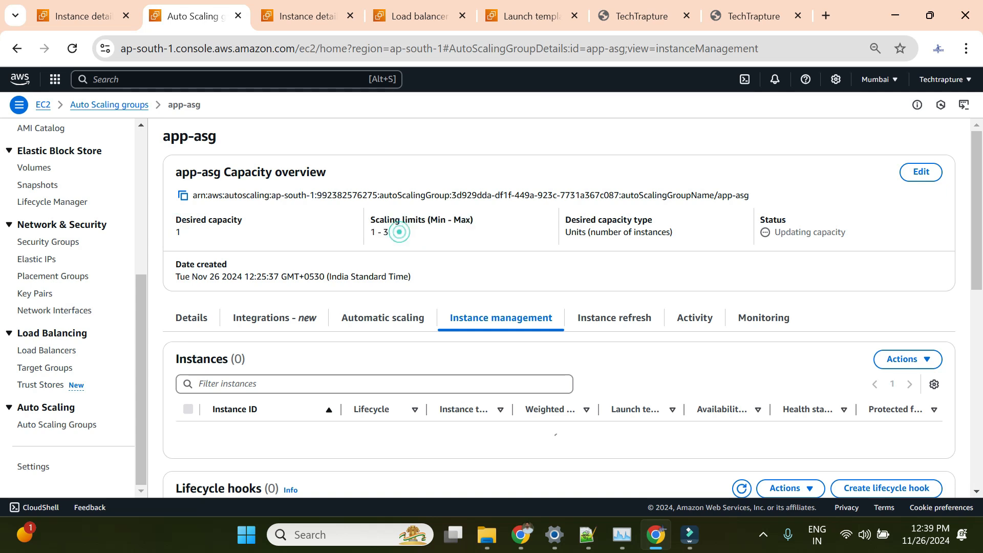
{"action": "double_click", "coordinate": [375, 234]}
{"action": "scroll", "coordinate": [410, 235], "scroll_direction": "down", "scroll_amount": 3}
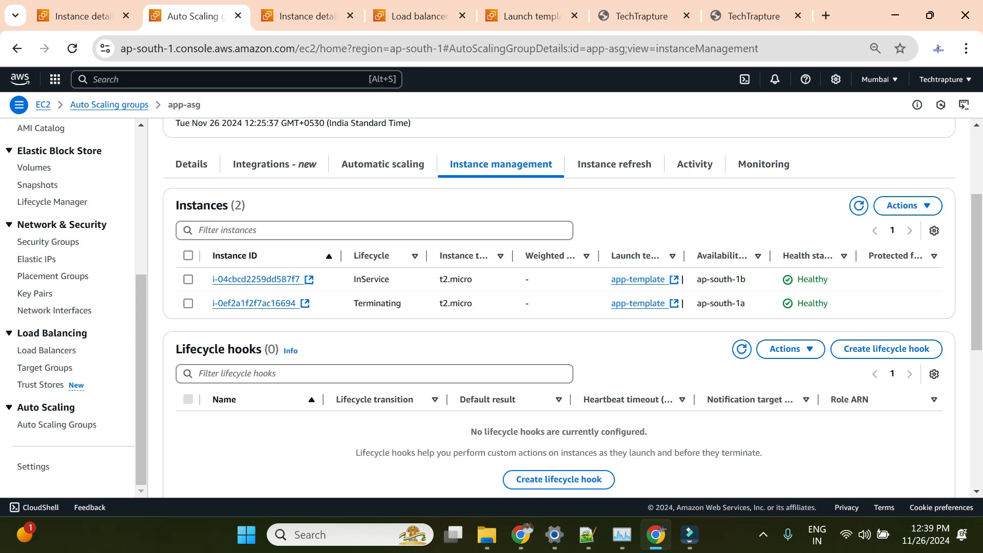
{"action": "left_click_drag", "start_coordinate": [352, 285], "coordinate": [400, 285]}
Reload the load balancer's page to recheck the responding hostname, and return to the capacity overview of app-asg
{"action": "left_click", "coordinate": [752, 16]}
{"action": "left_click", "coordinate": [70, 48]}
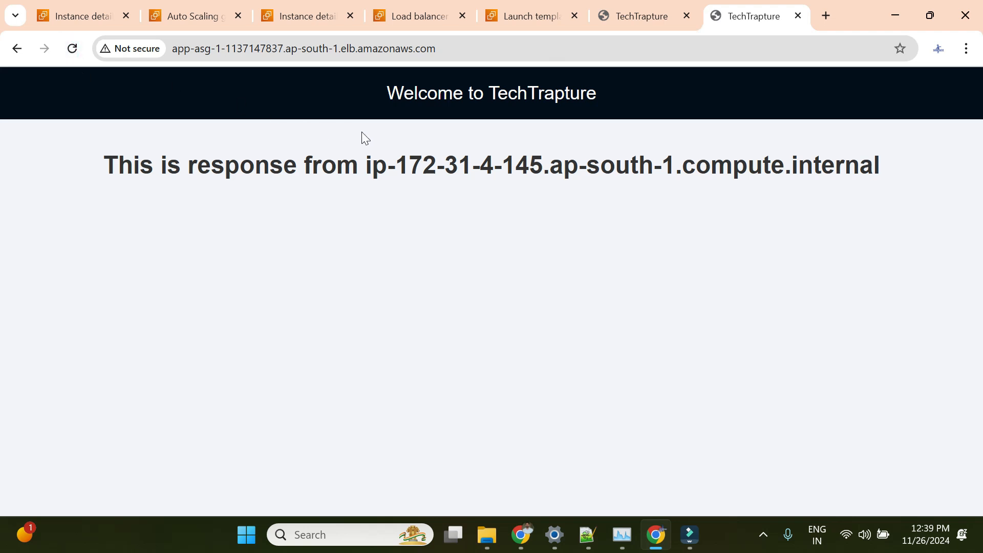
{"action": "left_click", "coordinate": [179, 8]}
{"action": "scroll", "coordinate": [563, 241], "scroll_direction": "up", "scroll_amount": 3}
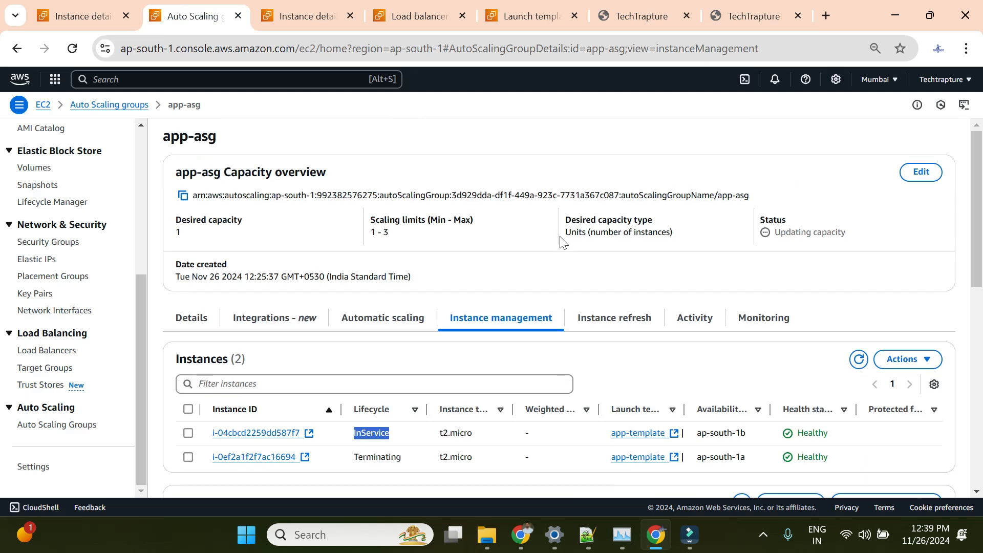